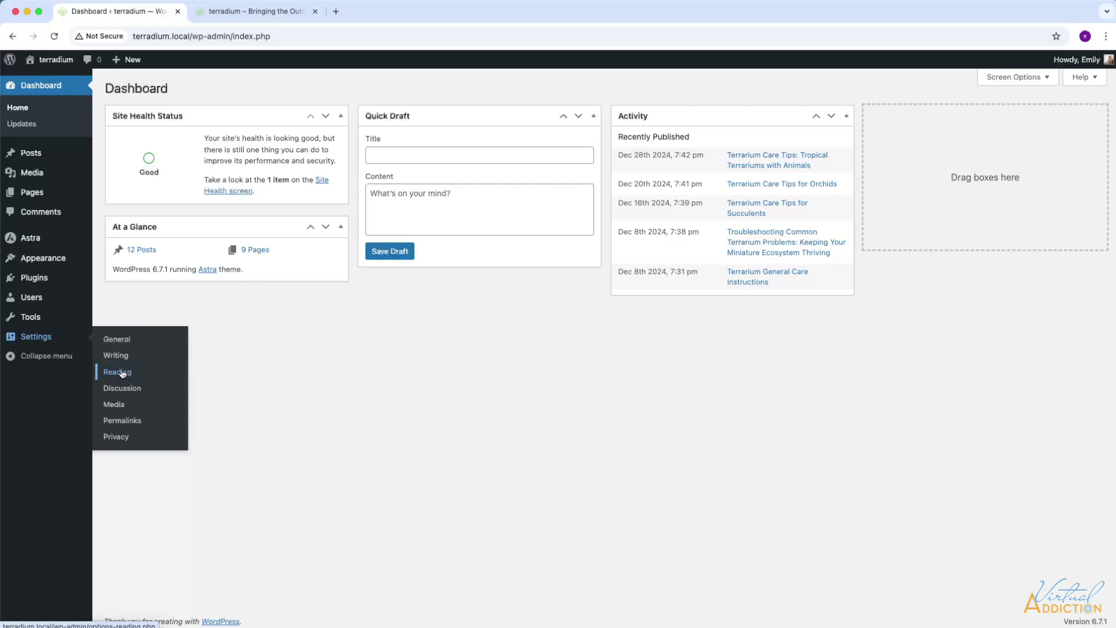
In the reading settings, use a static homepage with Home as the homepage and Blog as the posts page, and save the changes.
left_click(122, 373)
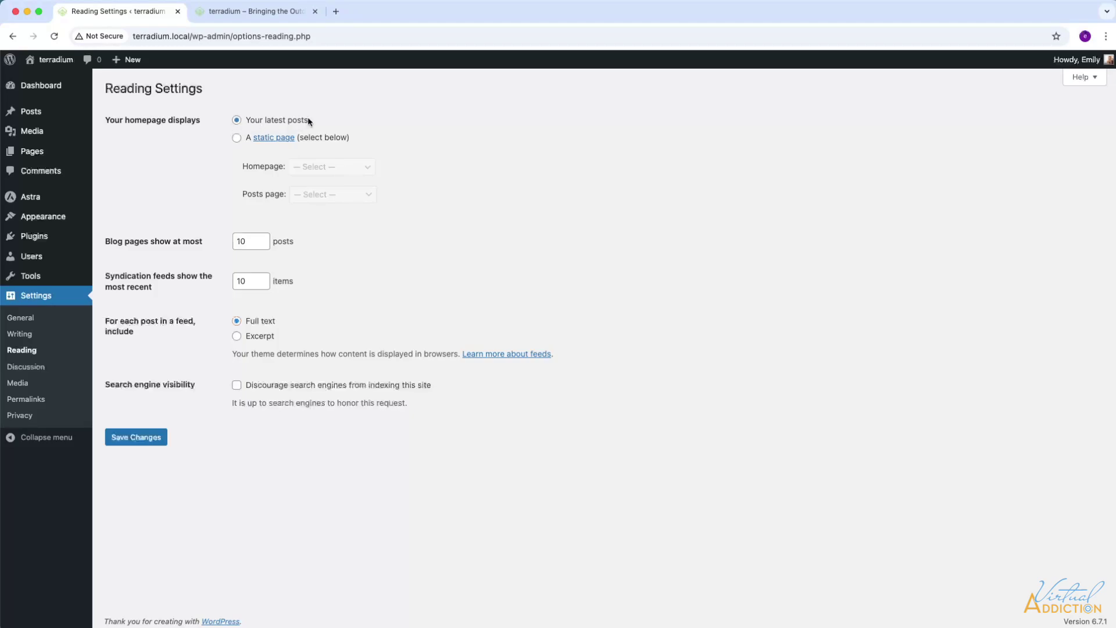
left_click(237, 139)
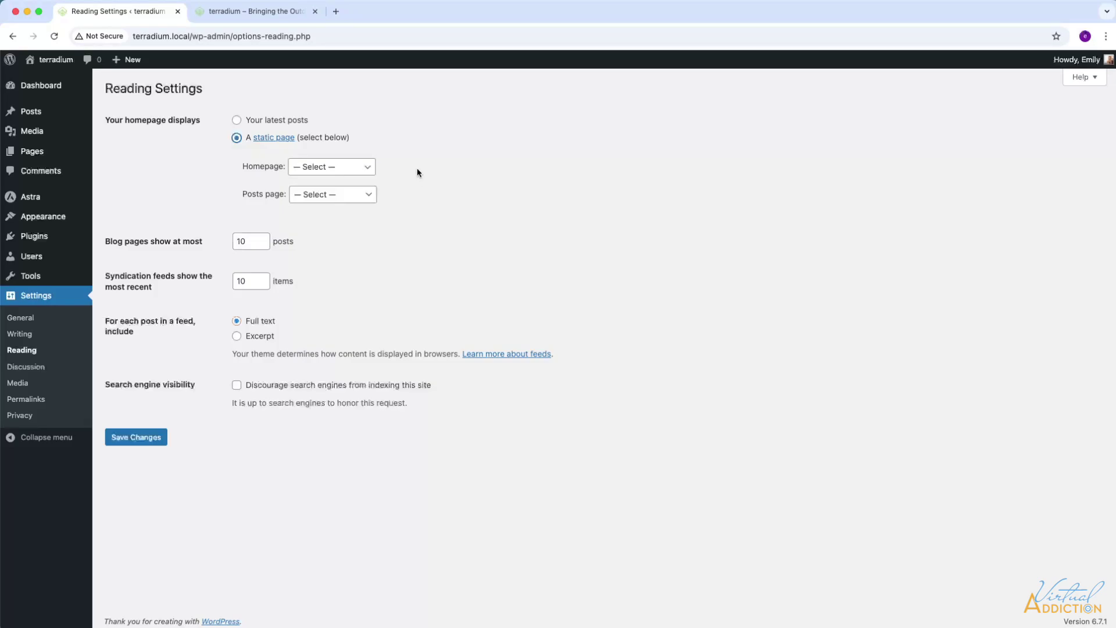
left_click(330, 170)
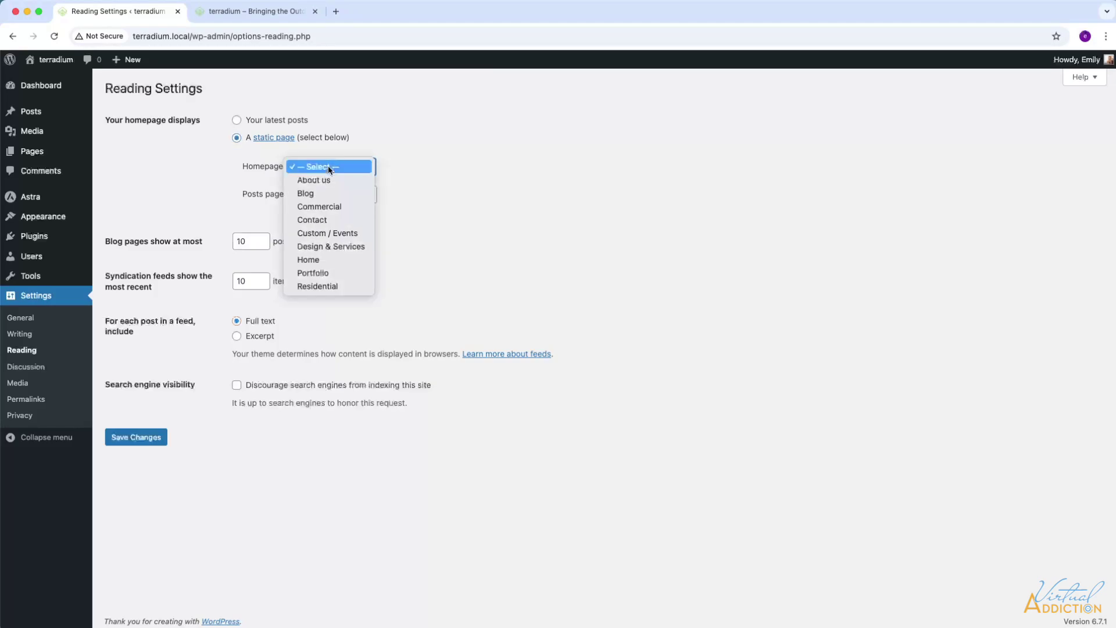
left_click(316, 259)
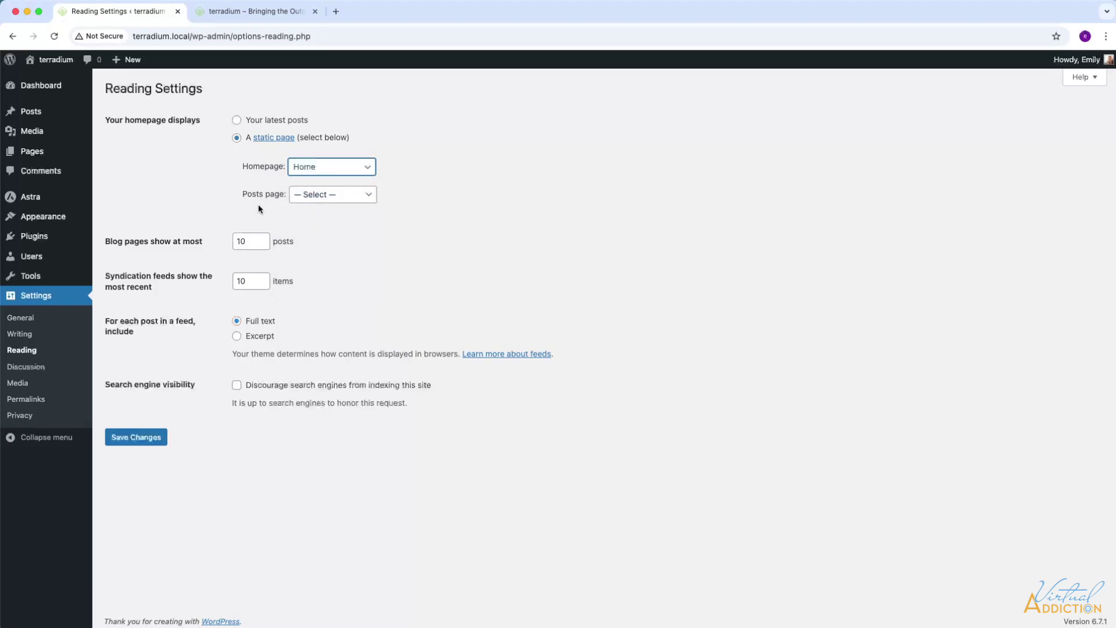
left_click(340, 198)
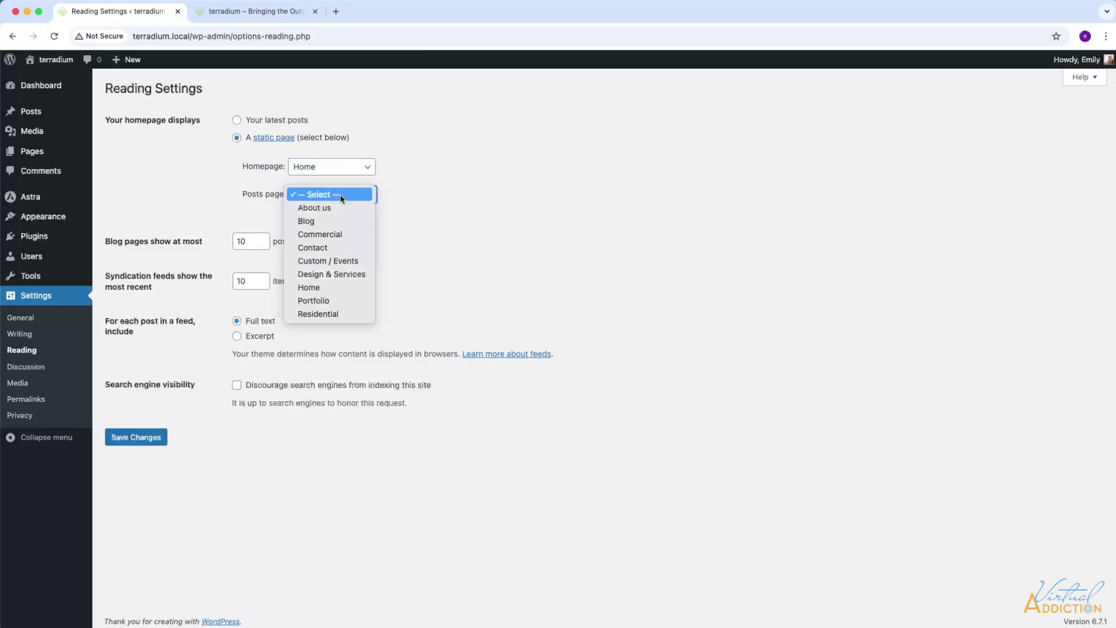
left_click(319, 221)
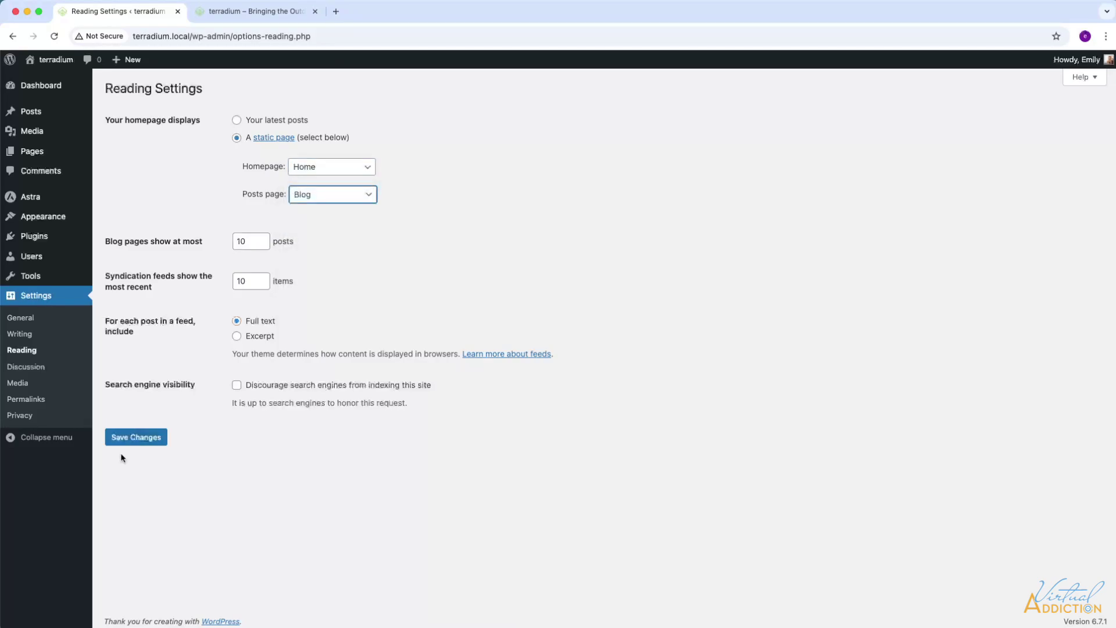
left_click(136, 439)
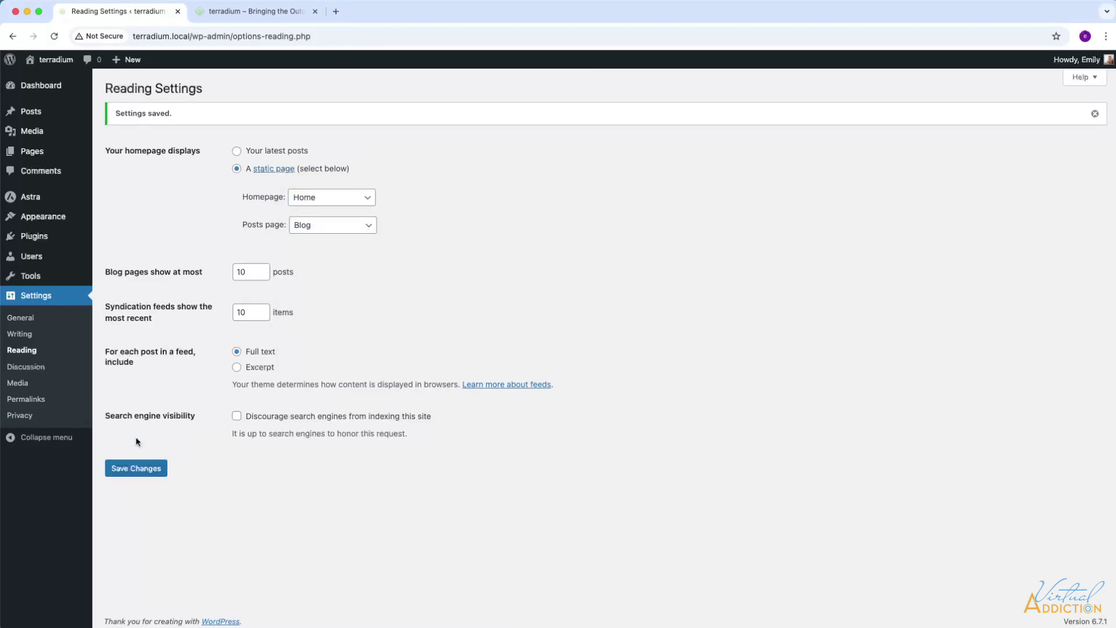
Reload the live terradium site and check how its front page and Blog page display.
left_click(233, 13)
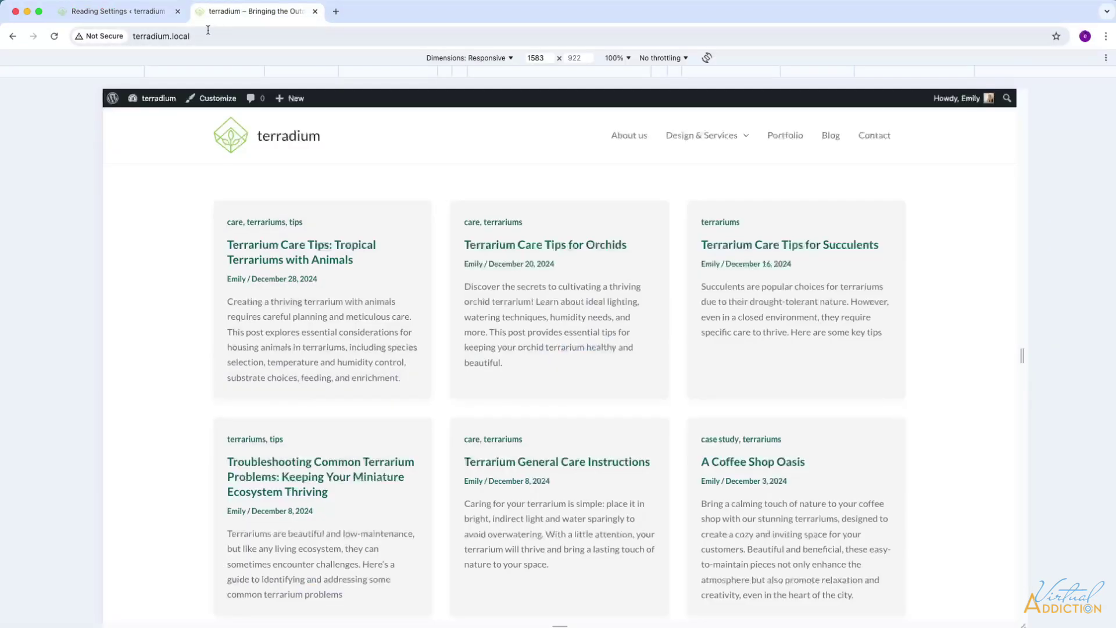
left_click(56, 37)
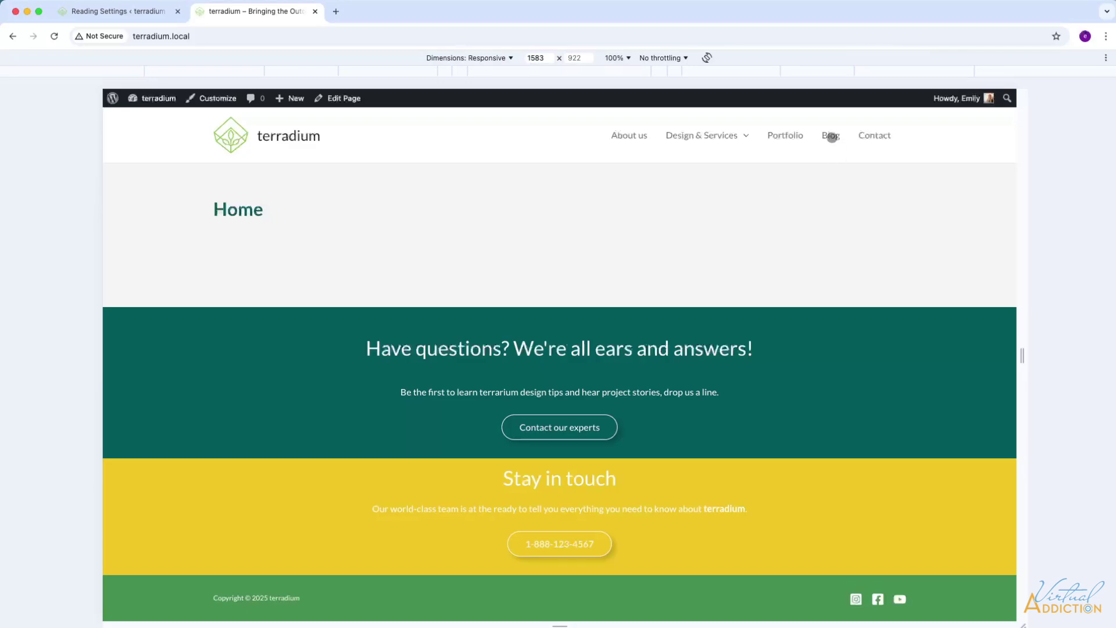
left_click(829, 137)
scroll(568, 338, "down", 10)
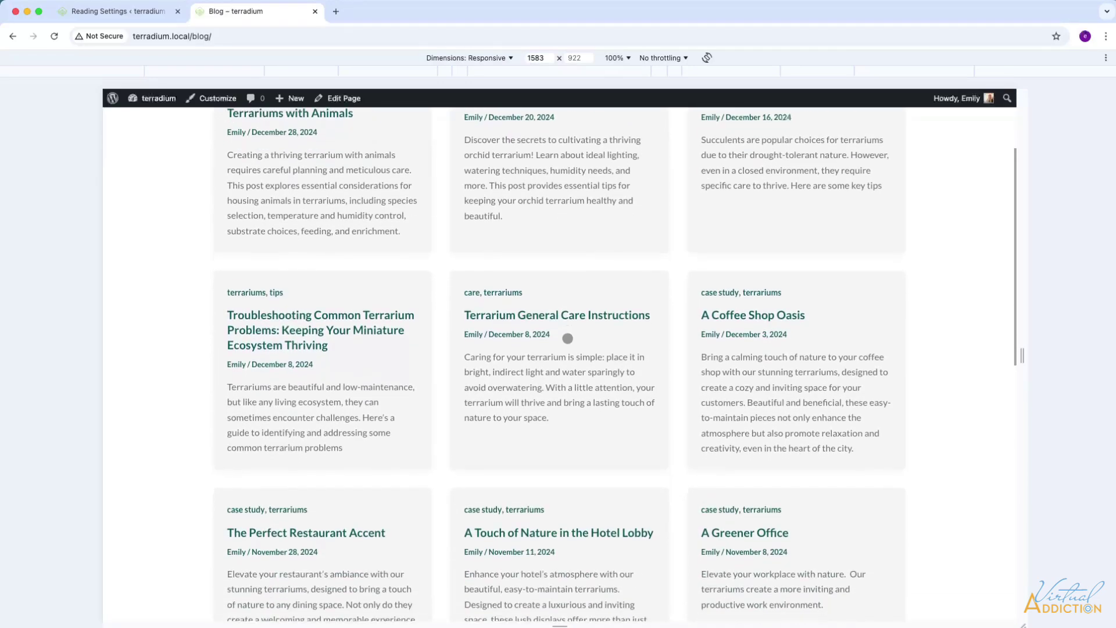
scroll(567, 338, "down", 3)
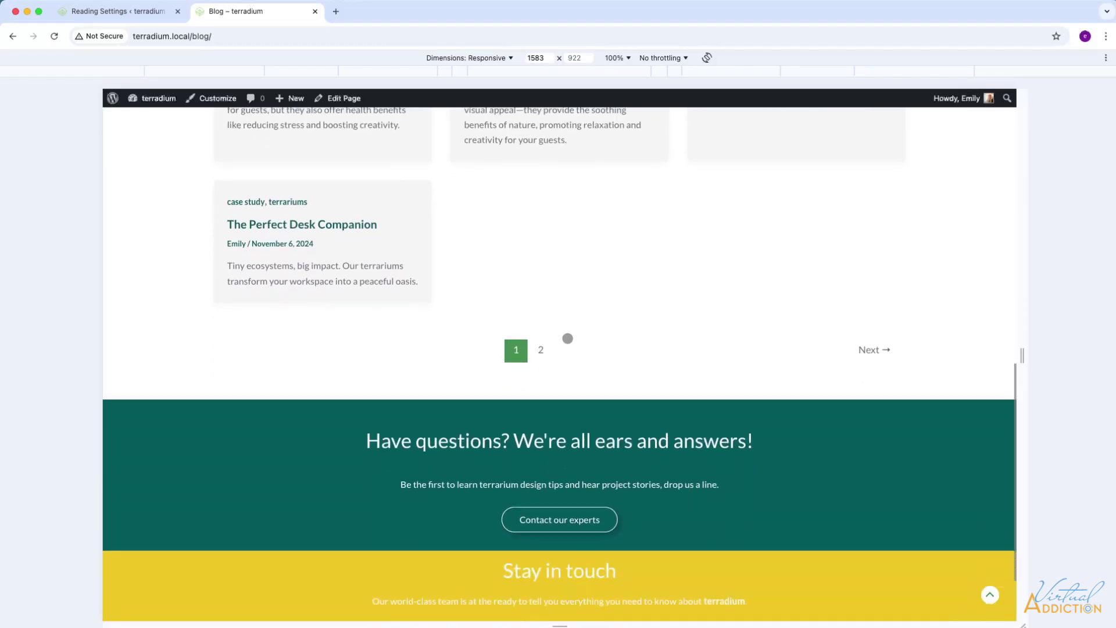
scroll(567, 338, "up", 13)
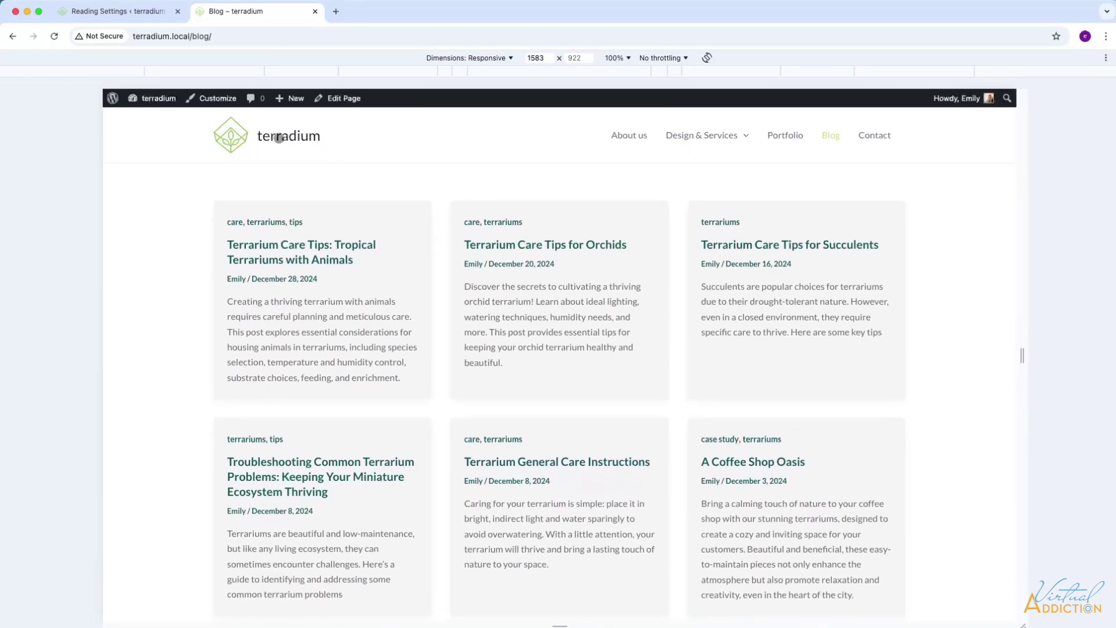
left_click(279, 140)
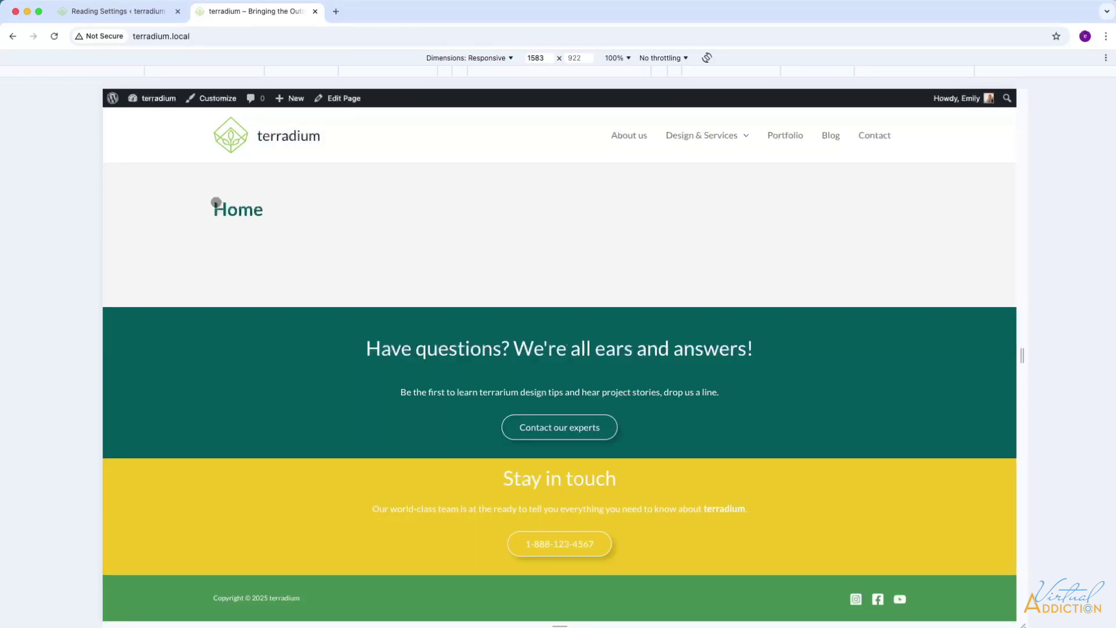
Open the Home page in the block editor and hide its title.
left_click(104, 14)
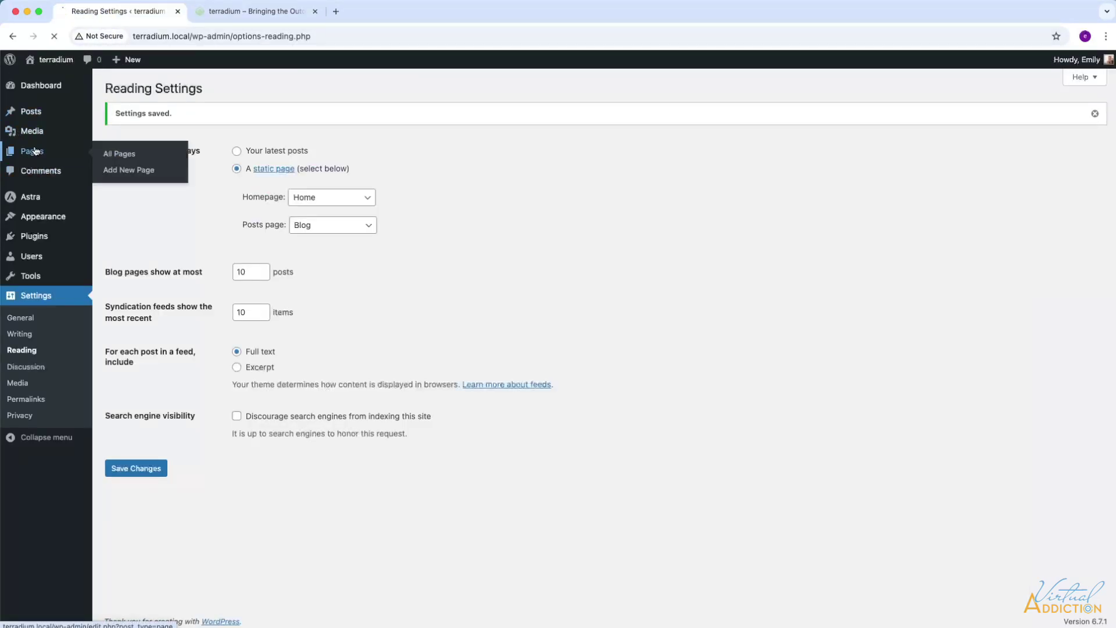
left_click(64, 154)
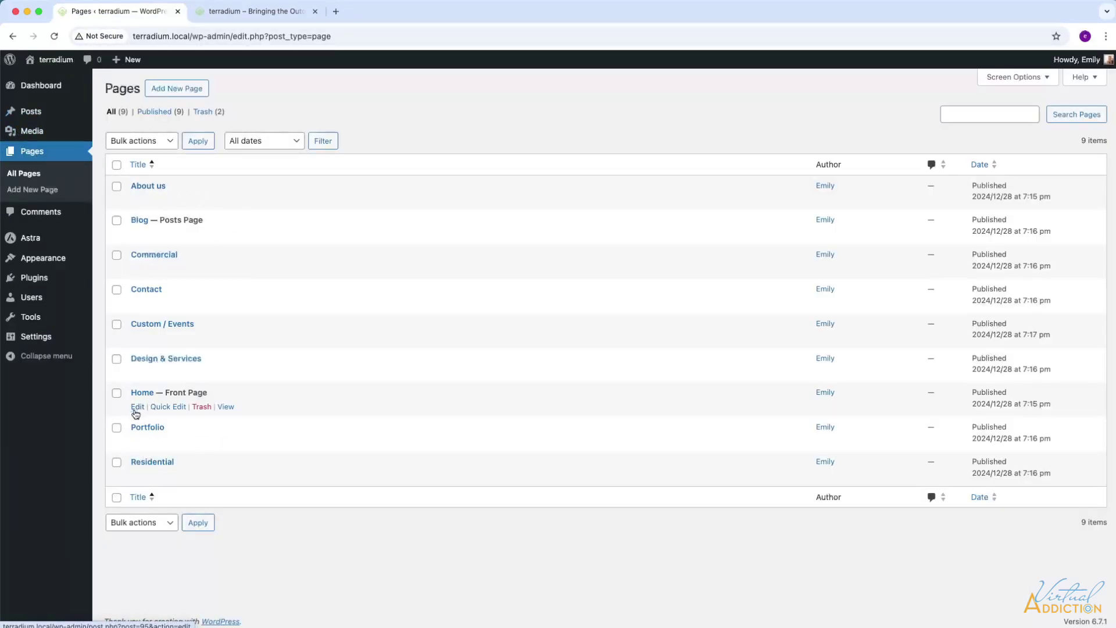
left_click(136, 406)
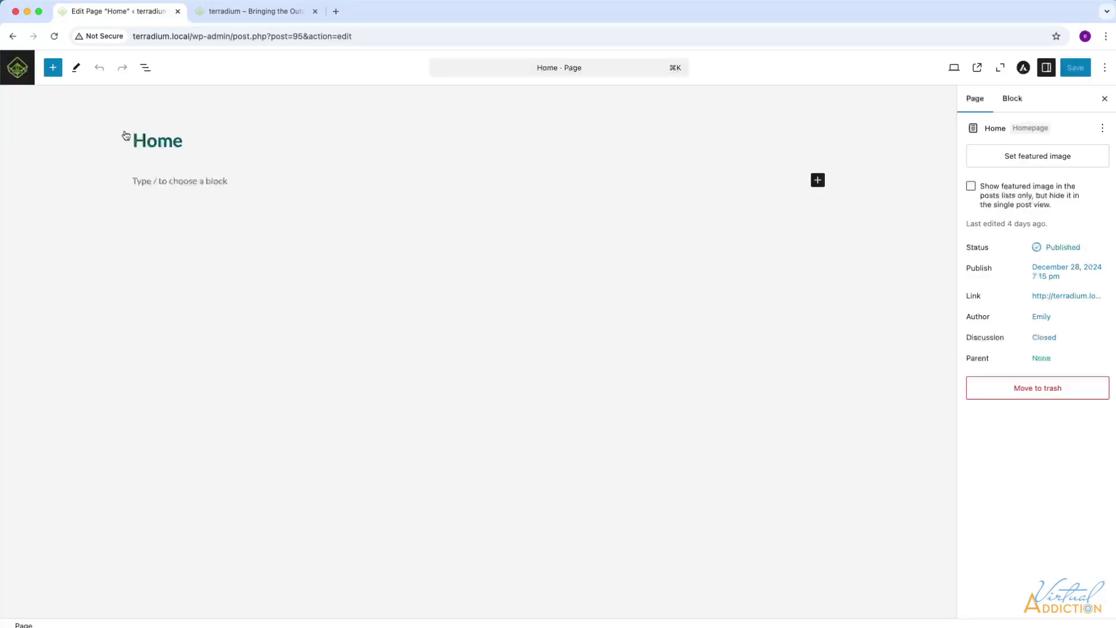
left_click(157, 140)
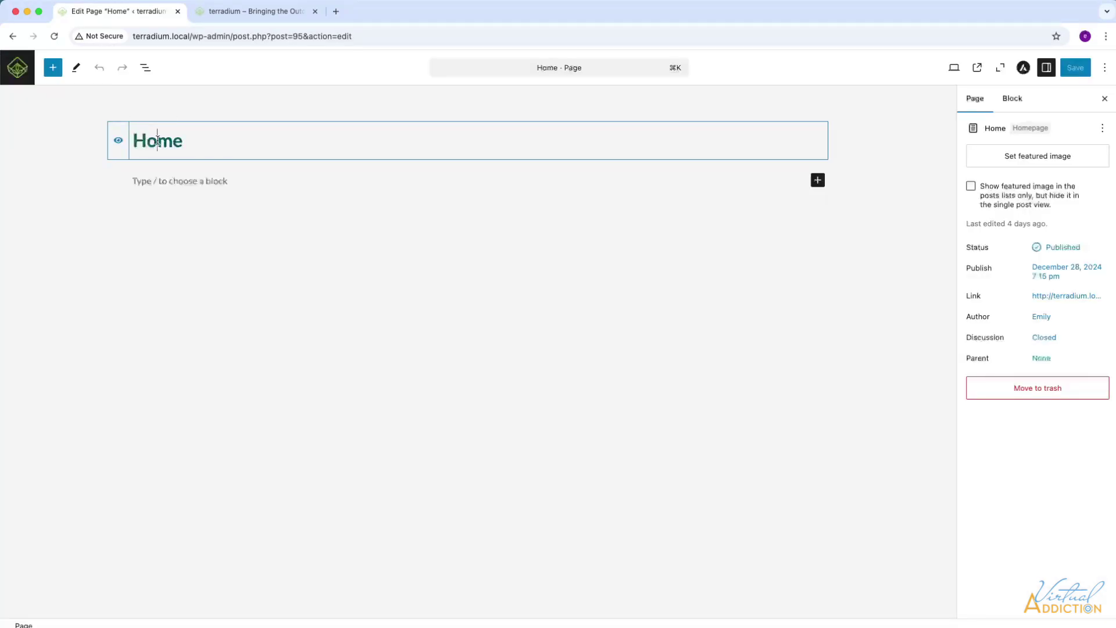
left_click(123, 143)
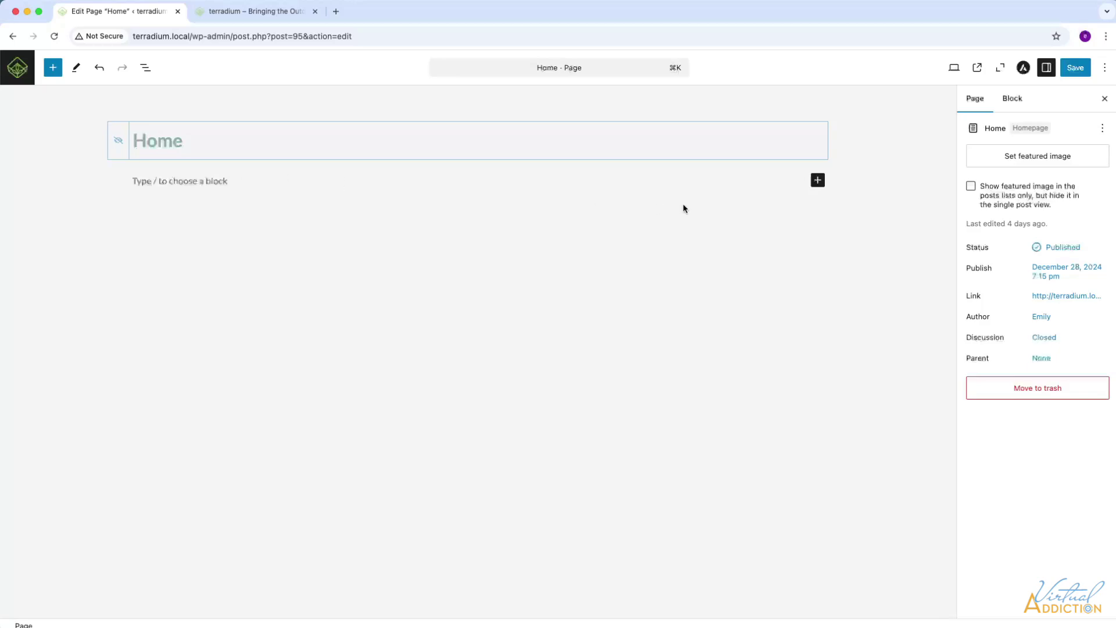
Add a Cover block below the Home title, using home-hero05.jpg from the media library as its image.
left_click(818, 182)
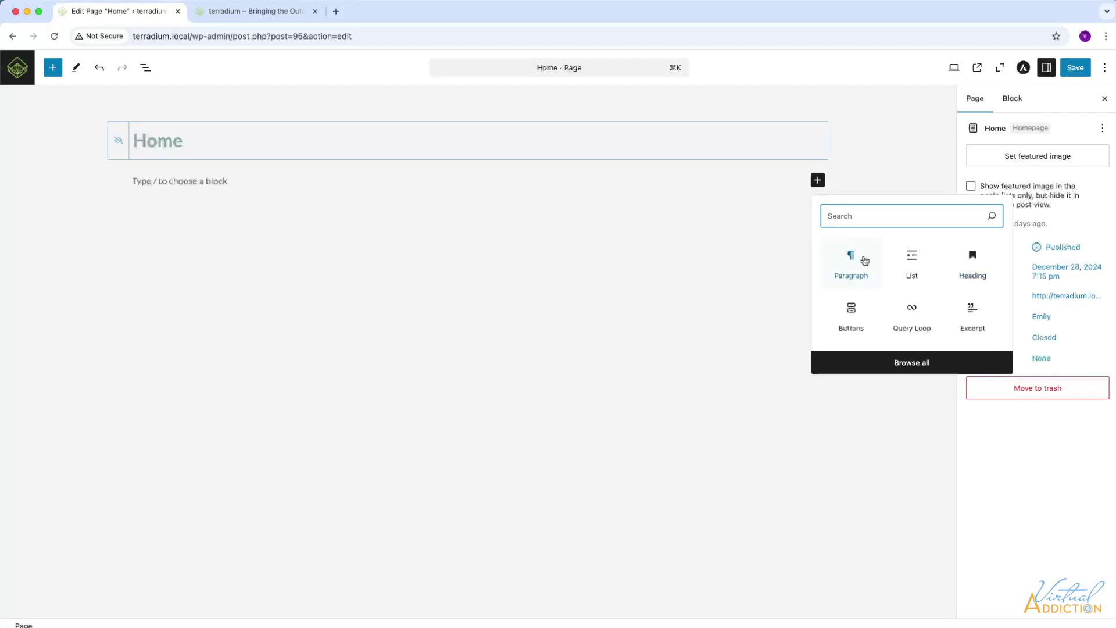
left_click(914, 365)
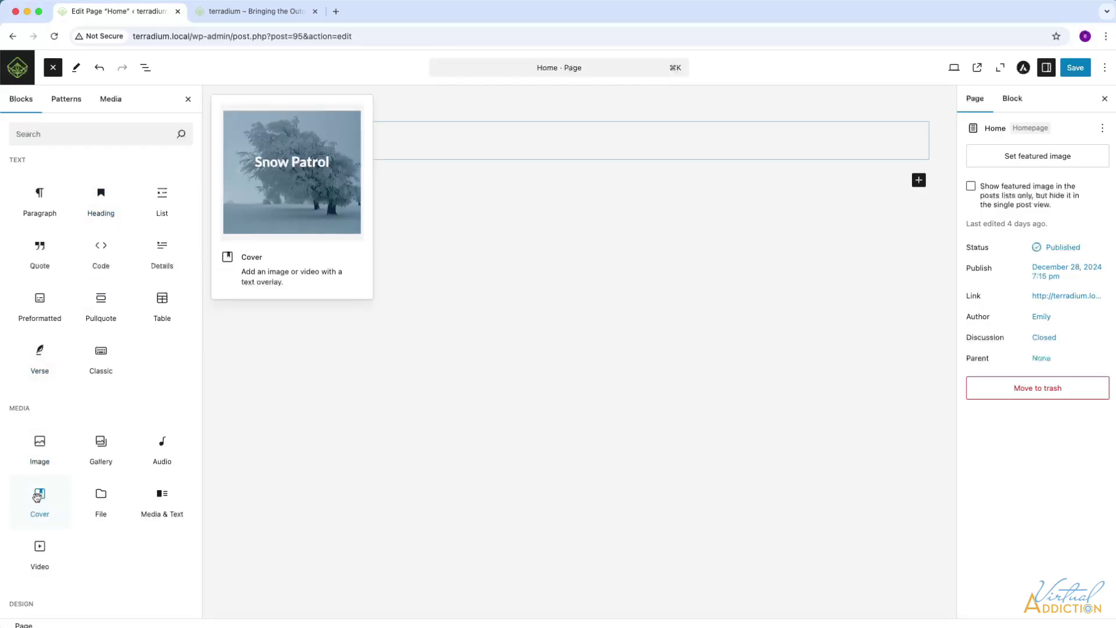
left_click(38, 495)
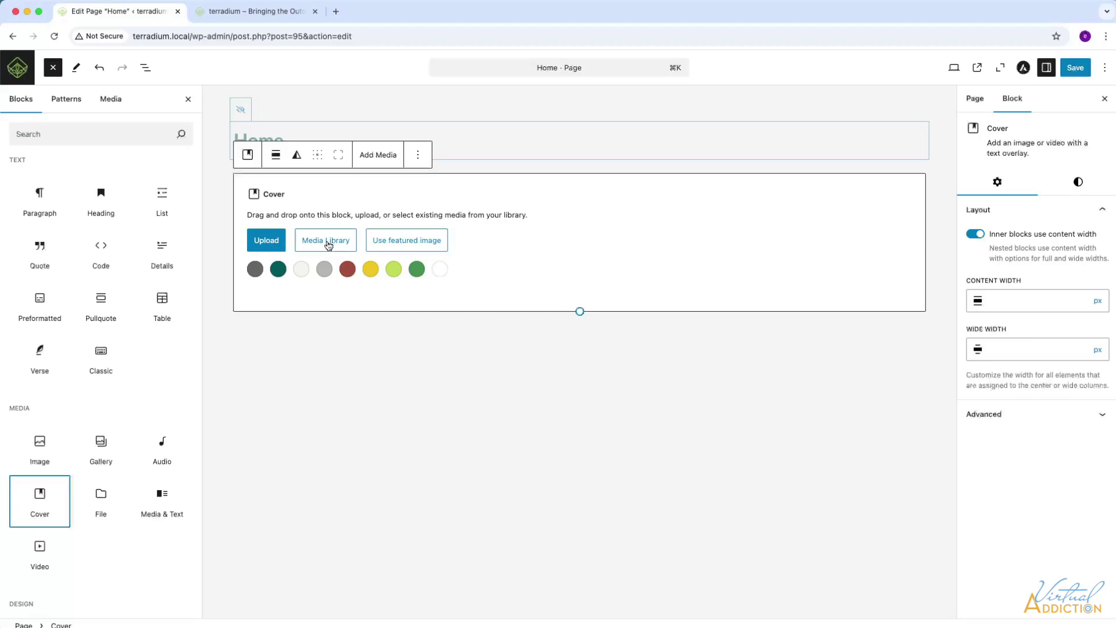
left_click(328, 243)
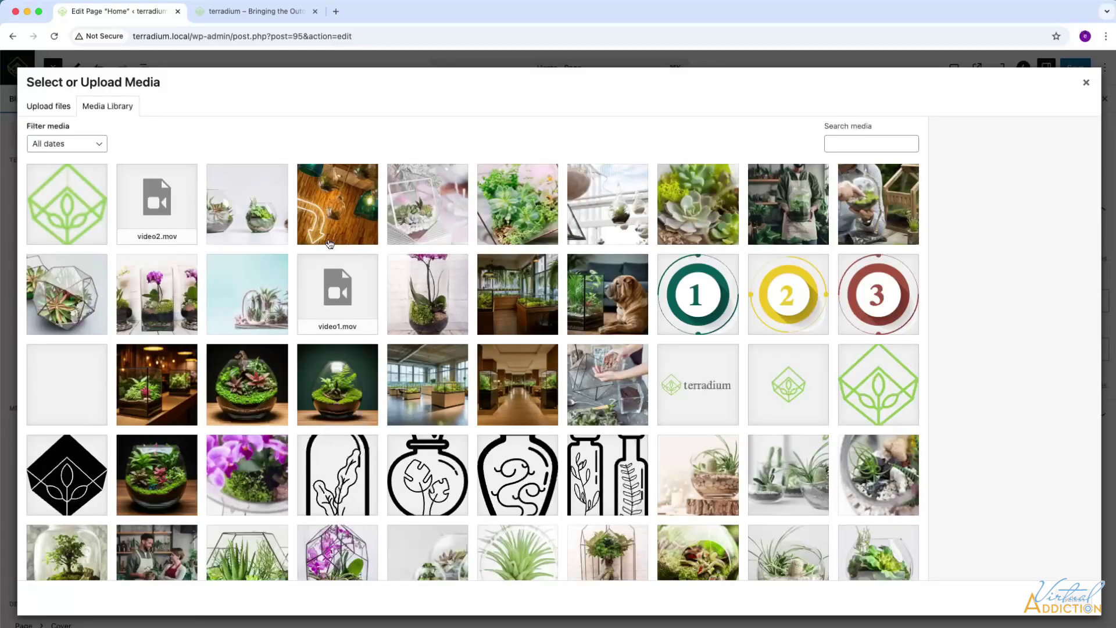
scroll(368, 311, "down", 2)
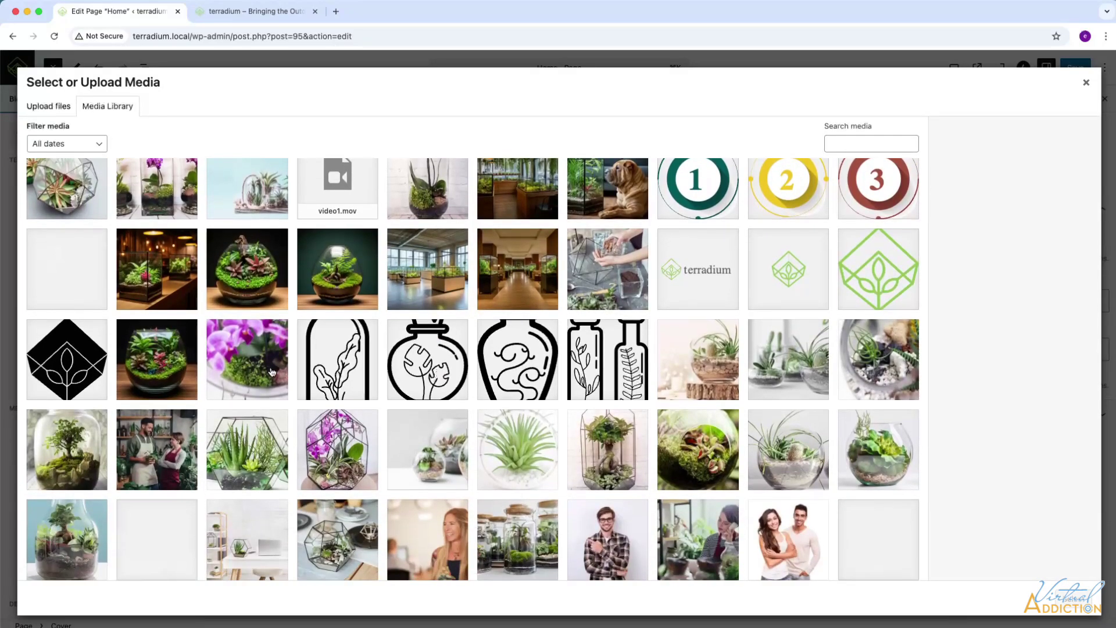
left_click(271, 372)
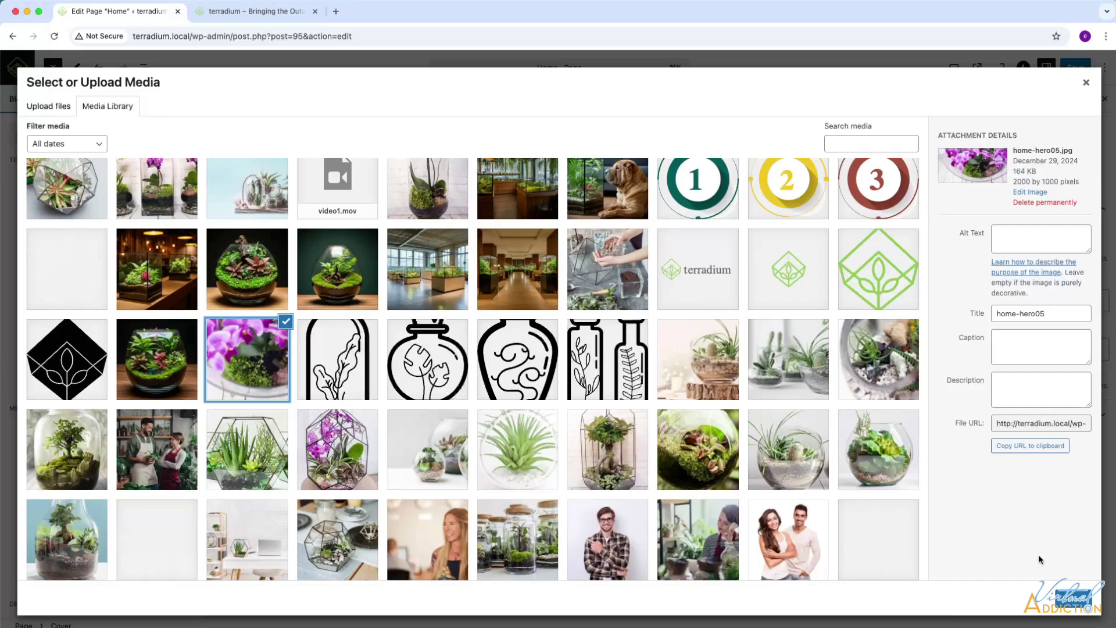
left_click(1075, 608)
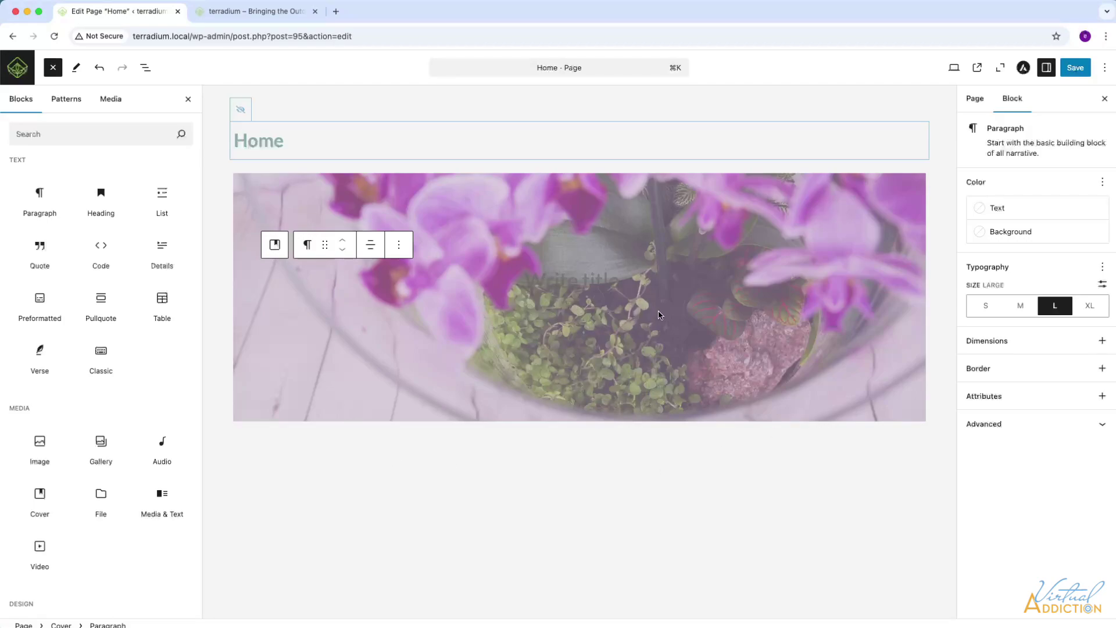
Give the Cover block a linear gradient overlay and set its starting colour to near-black 010101.
left_click(256, 181)
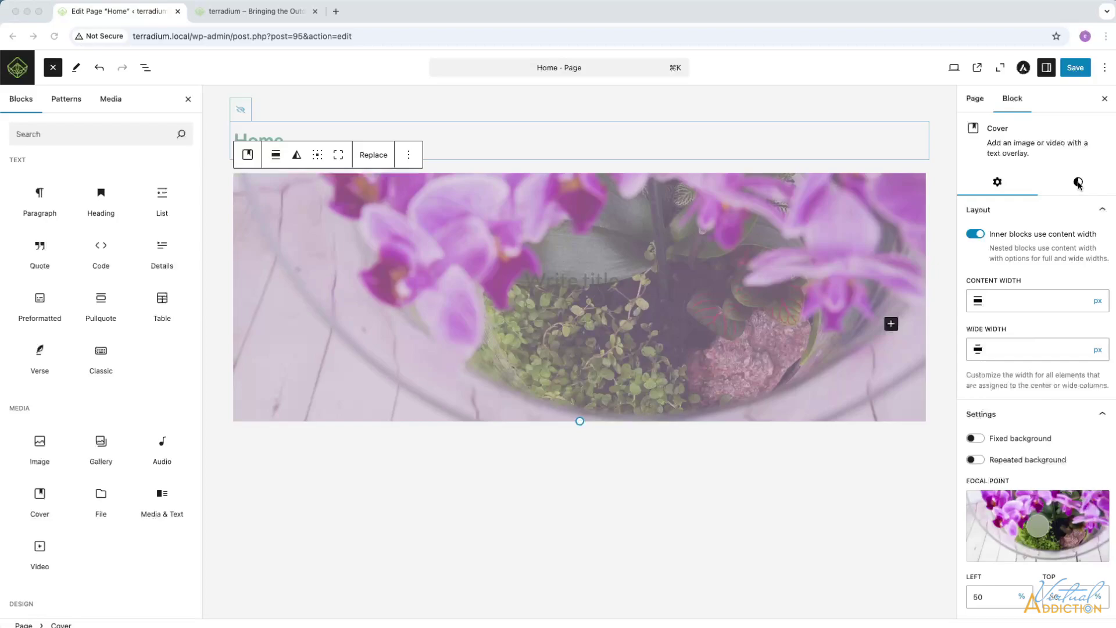
left_click(1078, 183)
left_click(1078, 184)
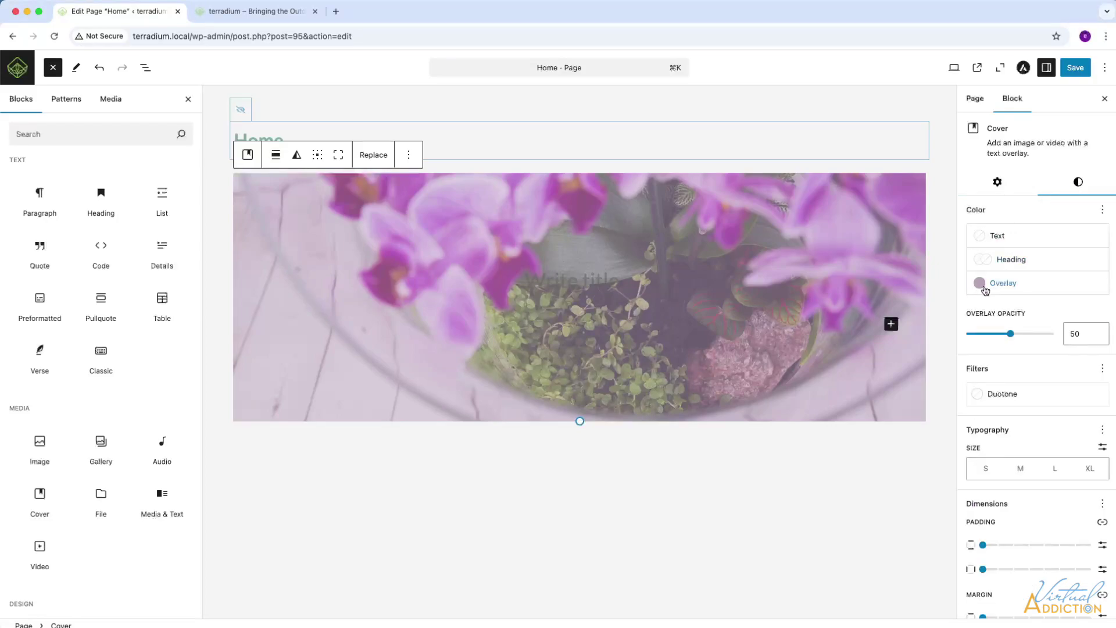
left_click(982, 287)
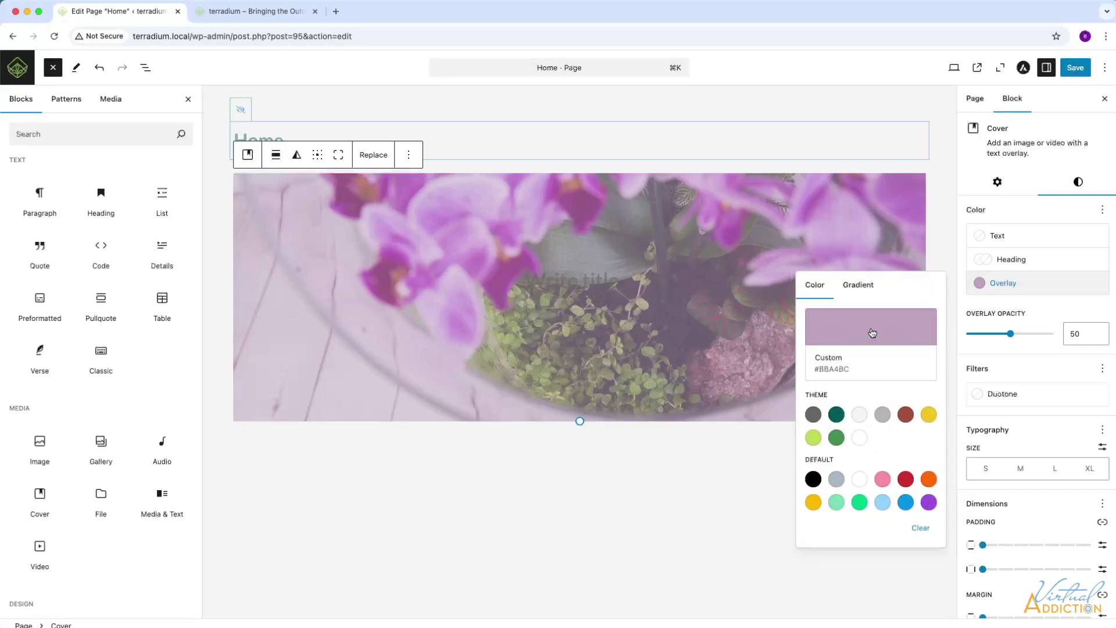
left_click(867, 290)
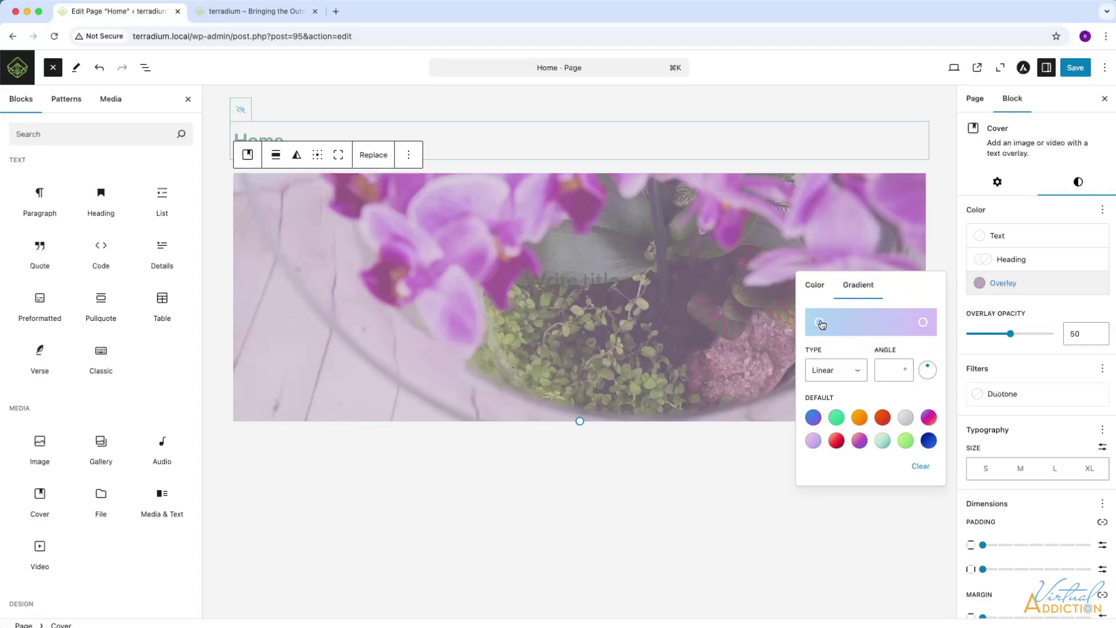
left_click(819, 323)
left_click_drag(805, 402, 758, 455)
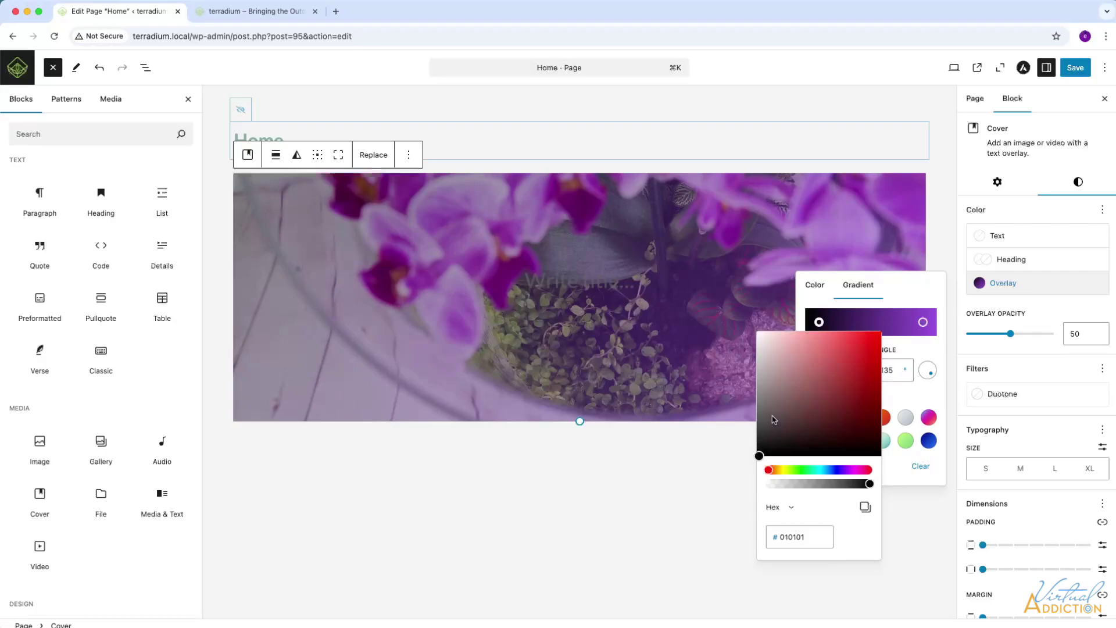
Set the overlay gradient's end colour to fully transparent black (00000000) and shift the dark starting stop towards the middle.
left_click(922, 323)
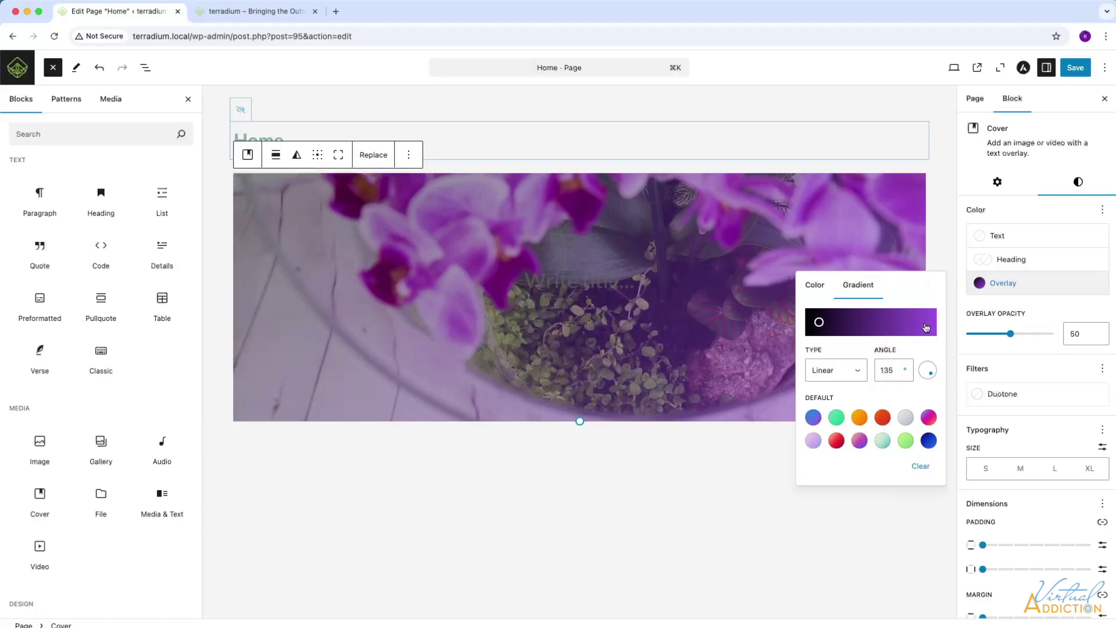
left_click(862, 451)
left_click_drag(861, 453, 854, 459)
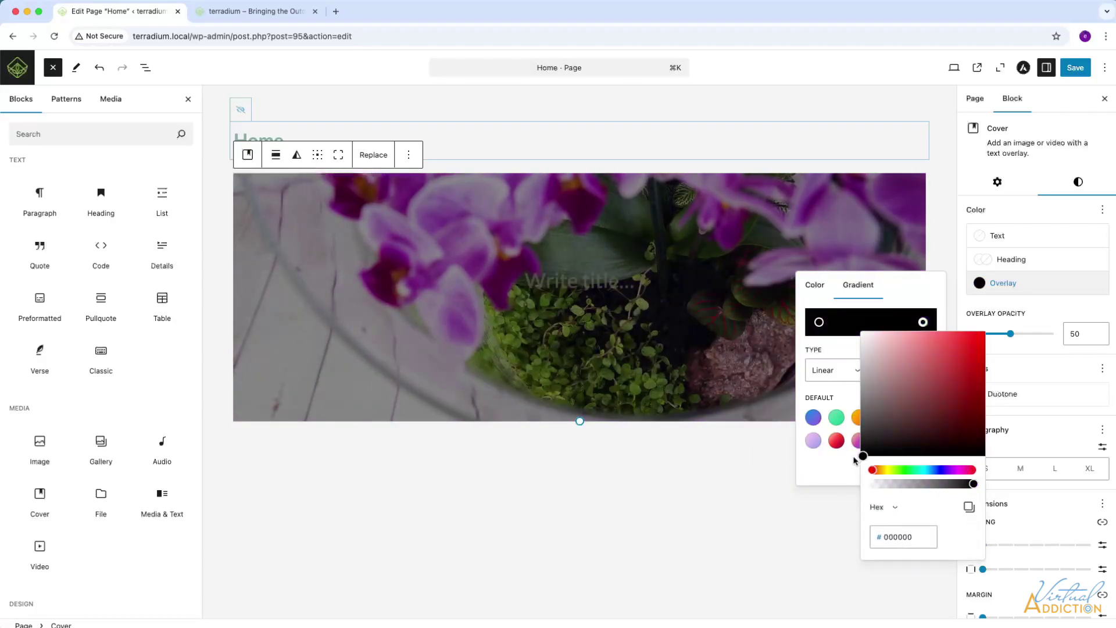
left_click_drag(972, 483, 844, 489)
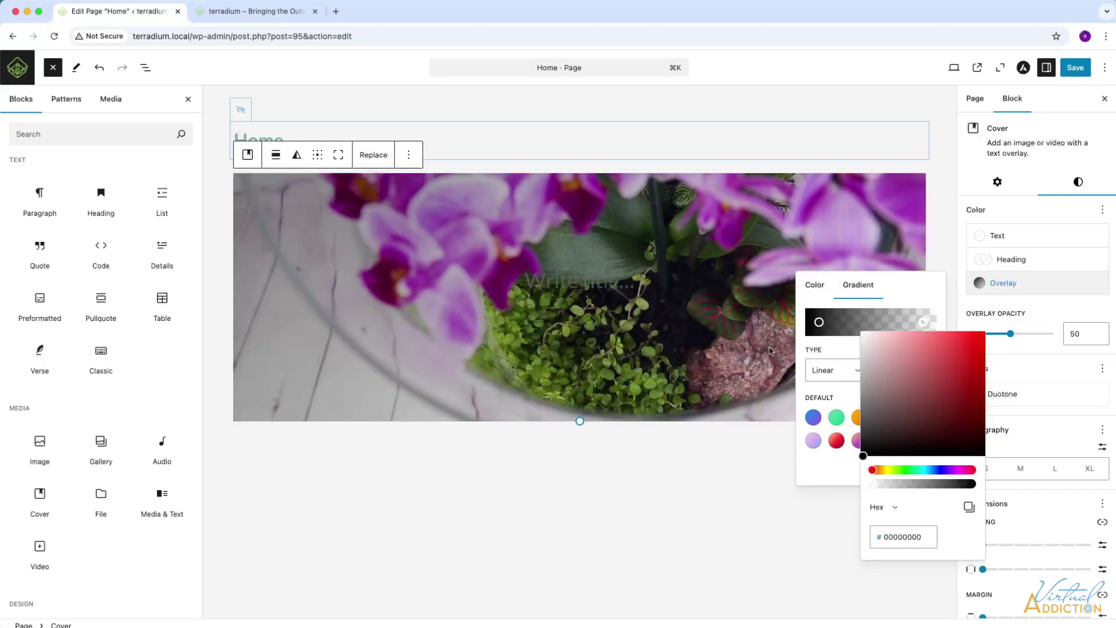
left_click(833, 349)
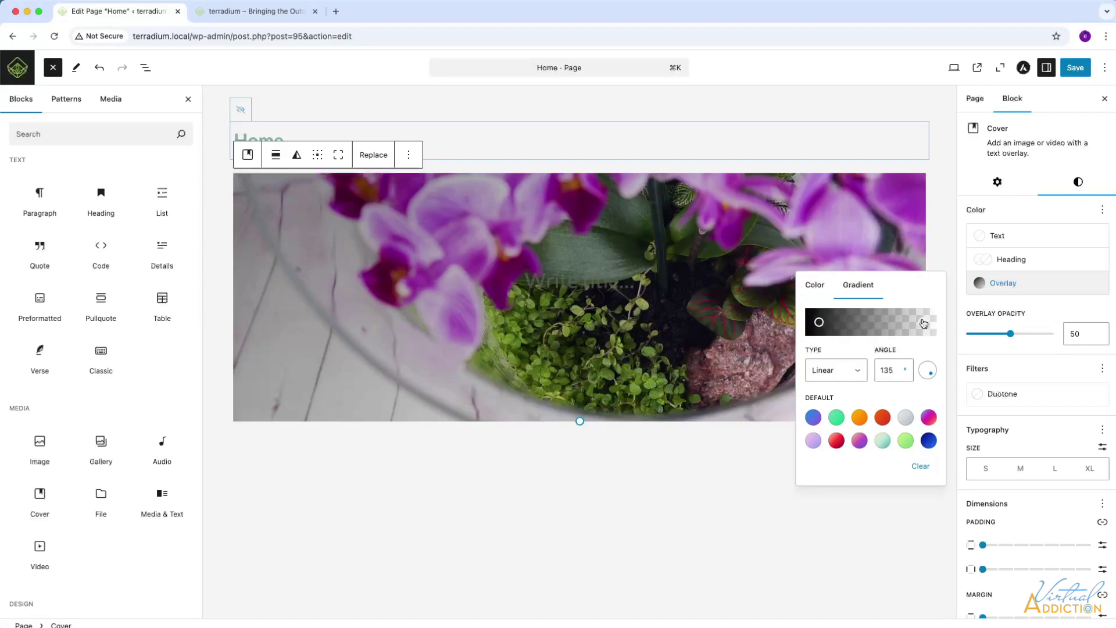
left_click_drag(818, 326, 852, 325)
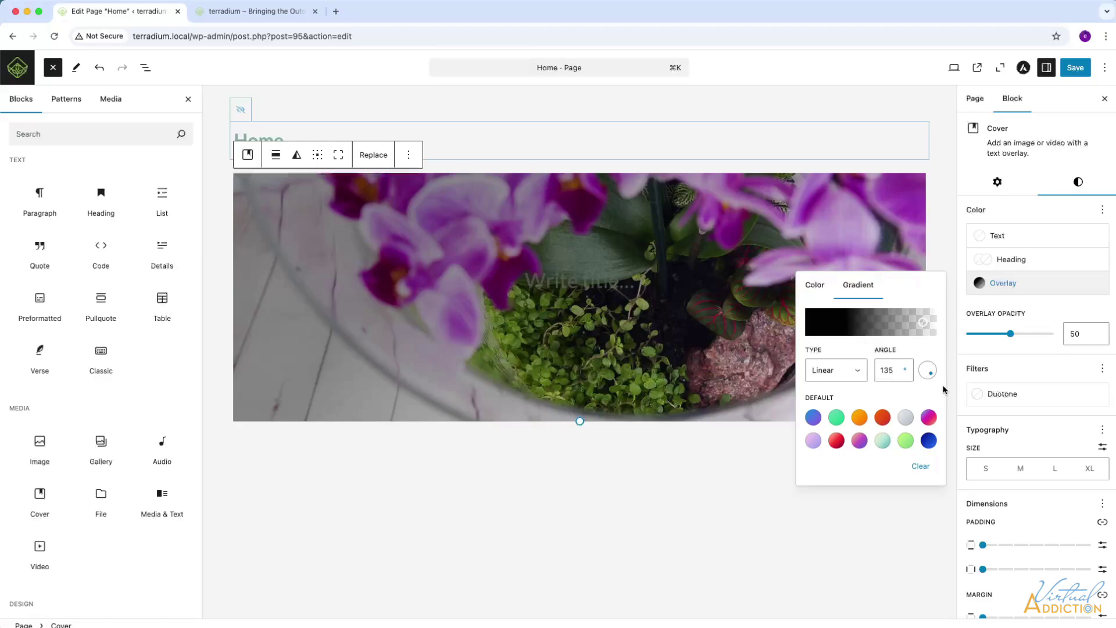
Set the Cover block's overlay gradient angle to 56 degrees and its overlay opacity to 70.
mouse_move(930, 373)
left_mouse_down()
mouse_move(922, 365)
mouse_move(935, 368)
left_mouse_up()
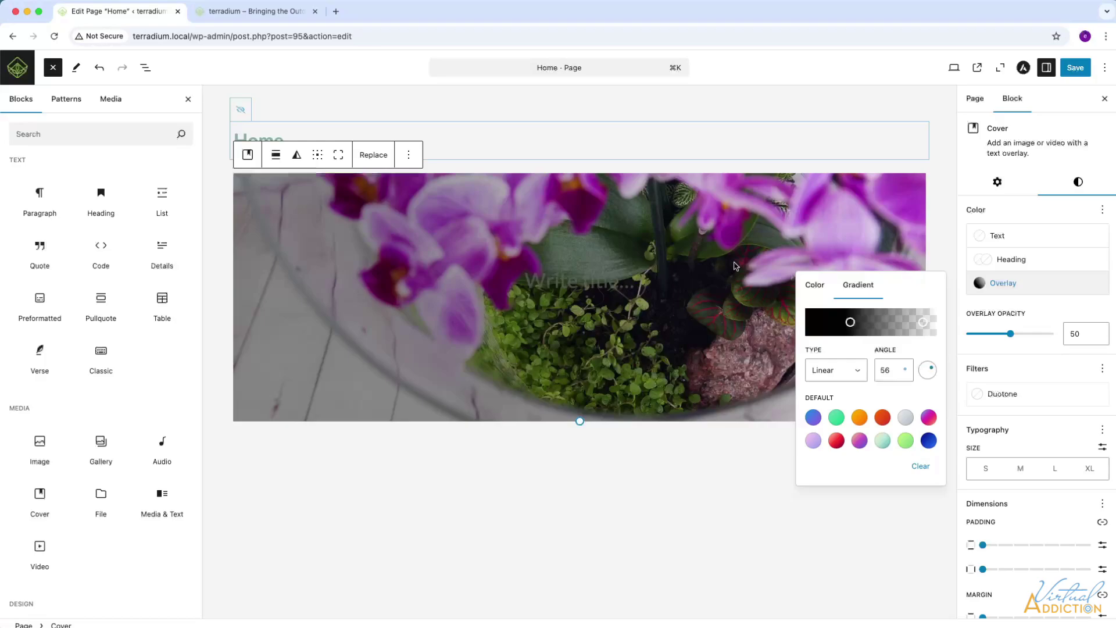
left_click_drag(1011, 334, 1027, 335)
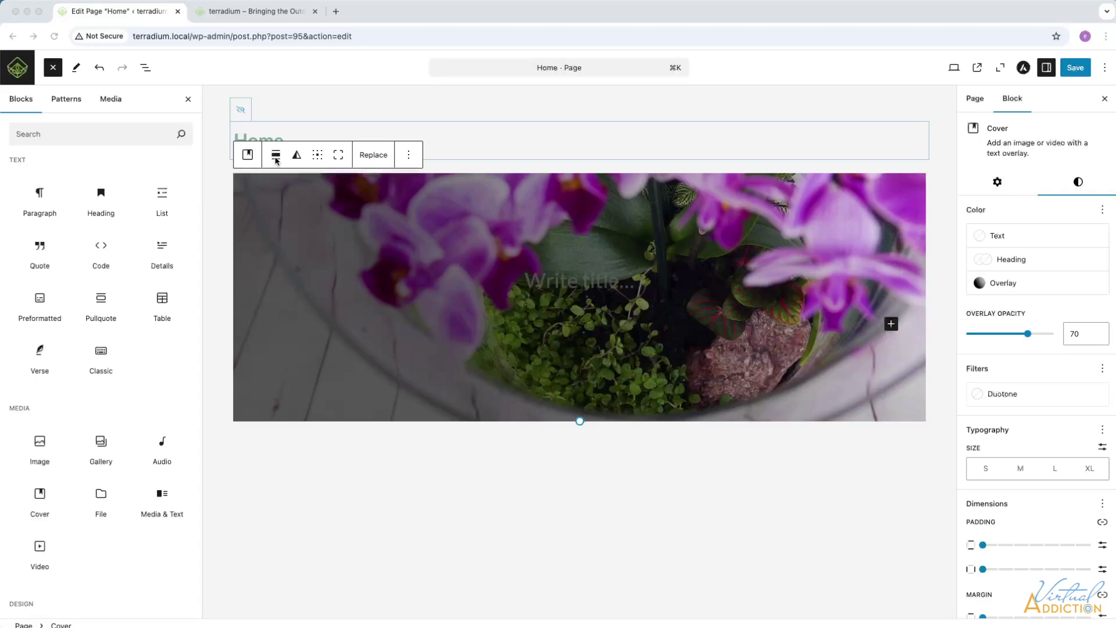
Set the Cover block's alignment to full width.
left_click(275, 161)
left_click(276, 158)
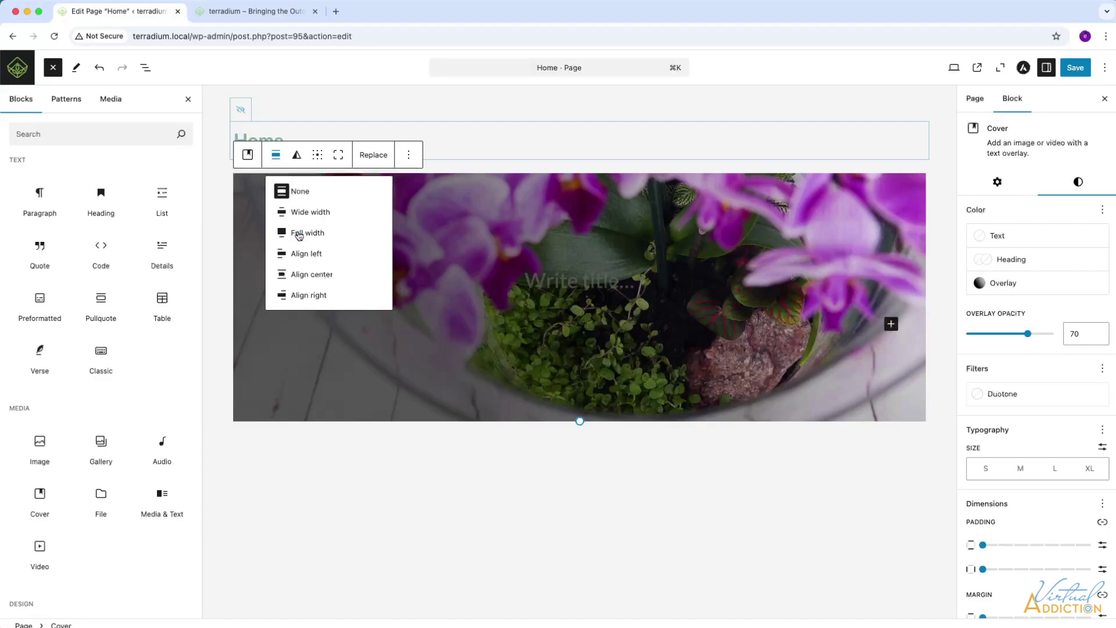
left_click(299, 233)
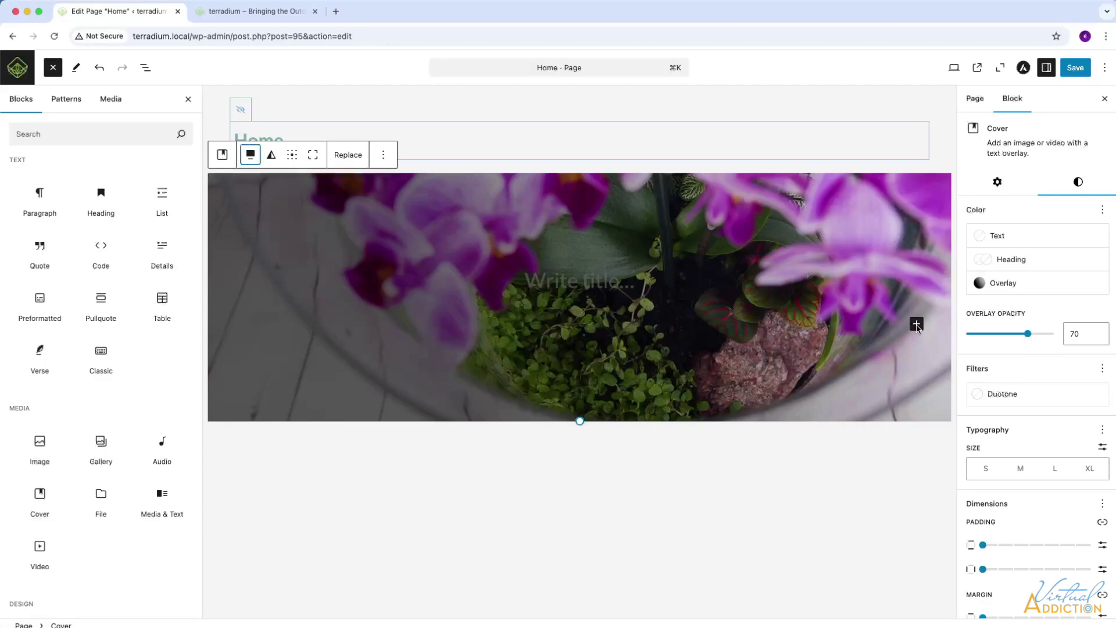
Add the heading "Gardens under glass" inside the Cover block and set its level to Heading 1.
left_click(916, 323)
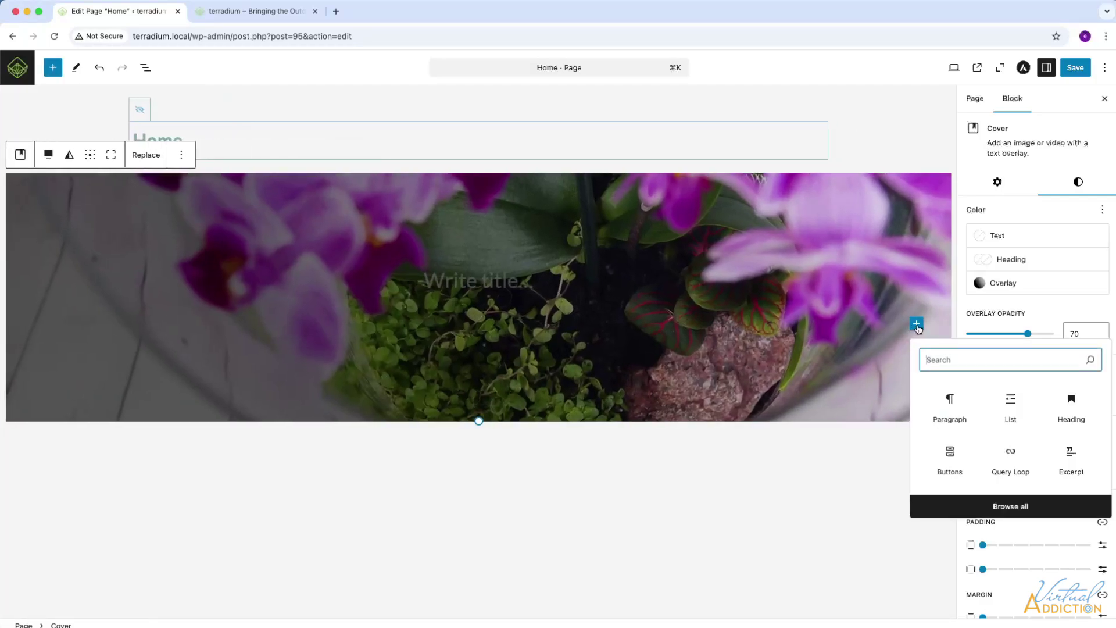
left_click(1071, 405)
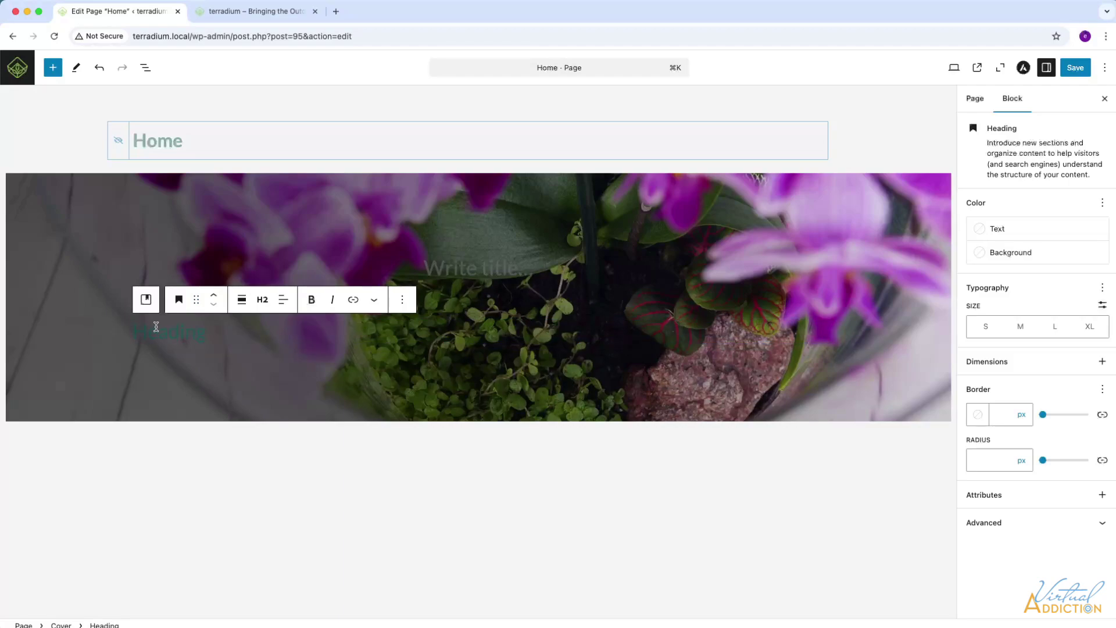
type("Gardens under glass")
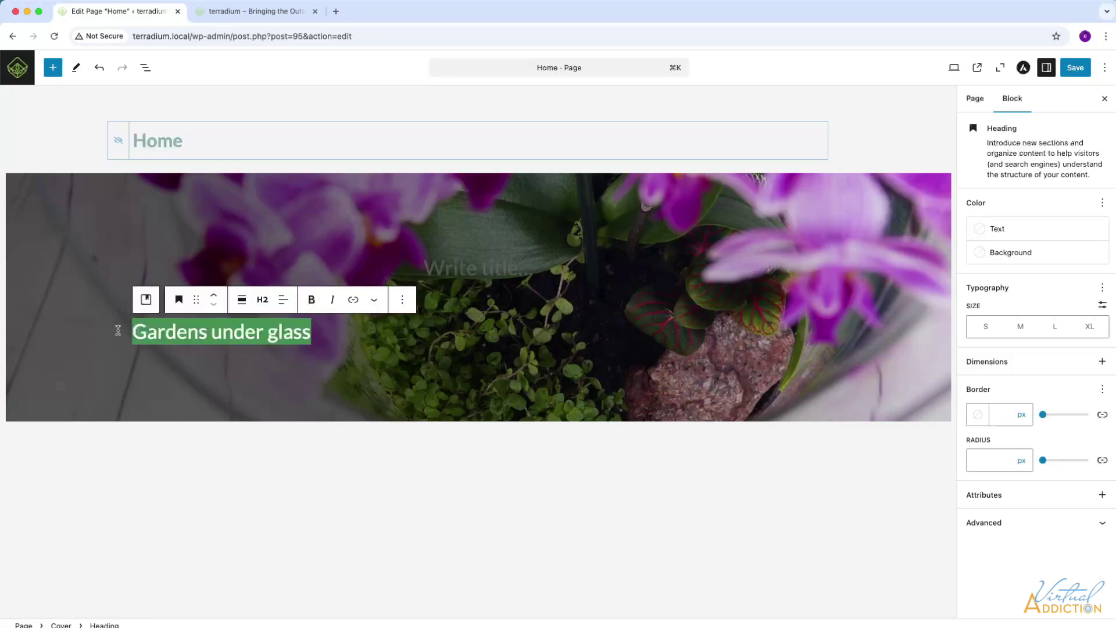
left_click(263, 299)
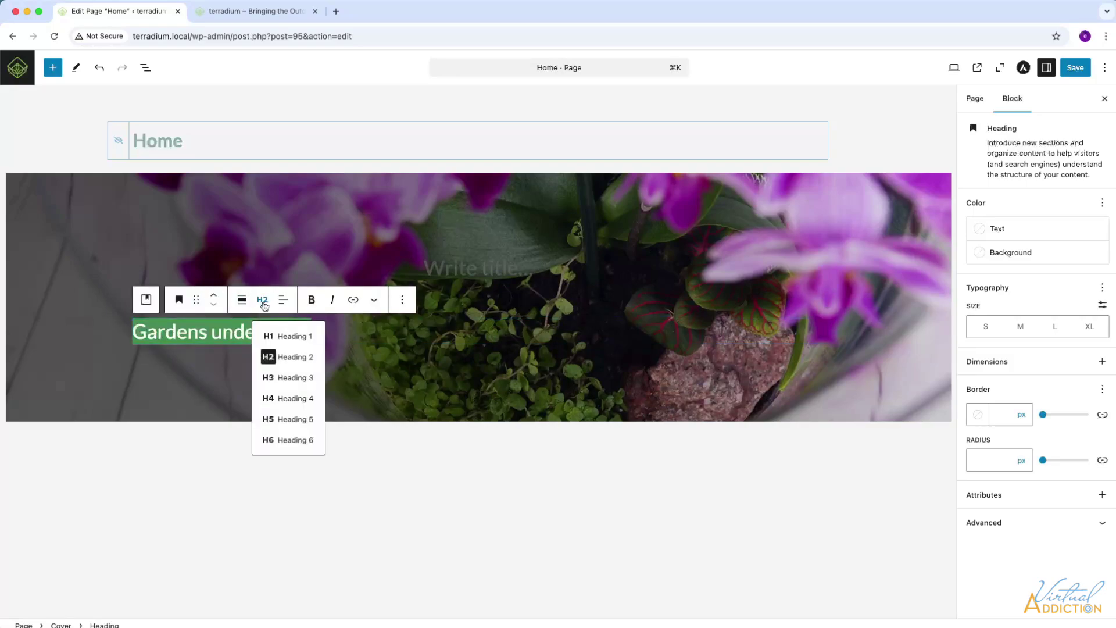
left_click(289, 335)
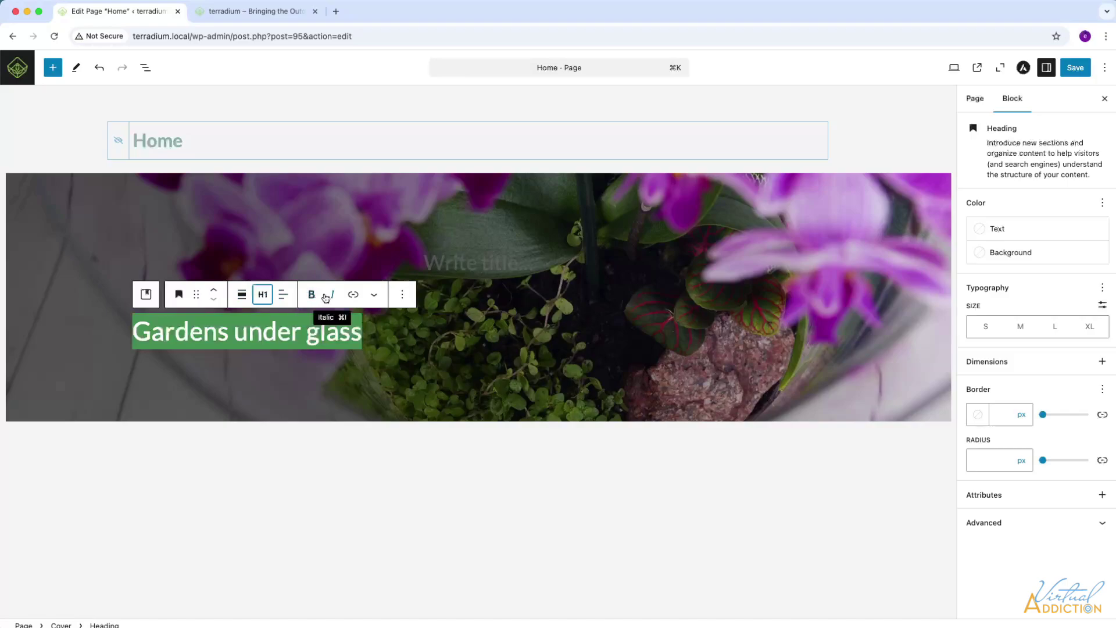
Set the text colour of the "Gardens under glass" heading to the white theme colour, Color 9.
left_click_drag(372, 332, 67, 336)
left_click(199, 327)
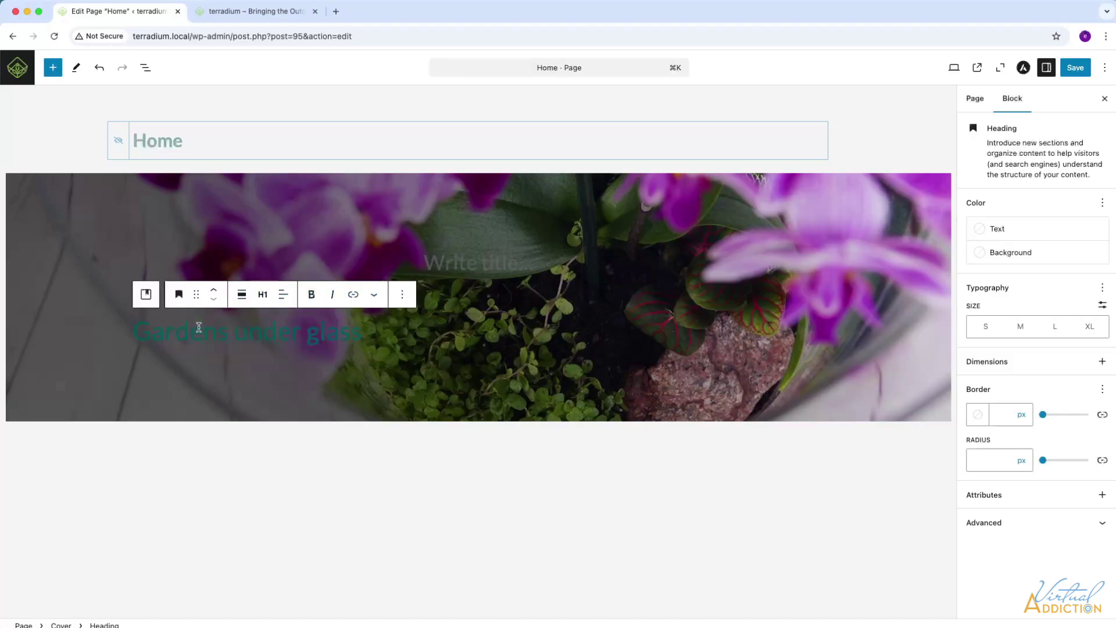
left_click_drag(359, 332, 94, 329)
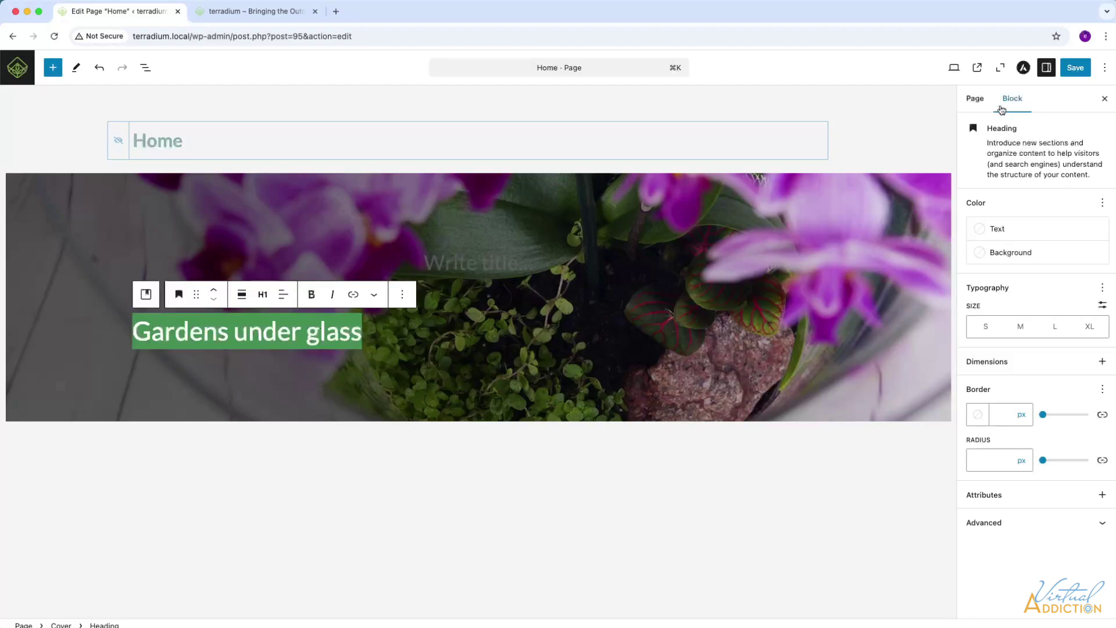
left_click(983, 232)
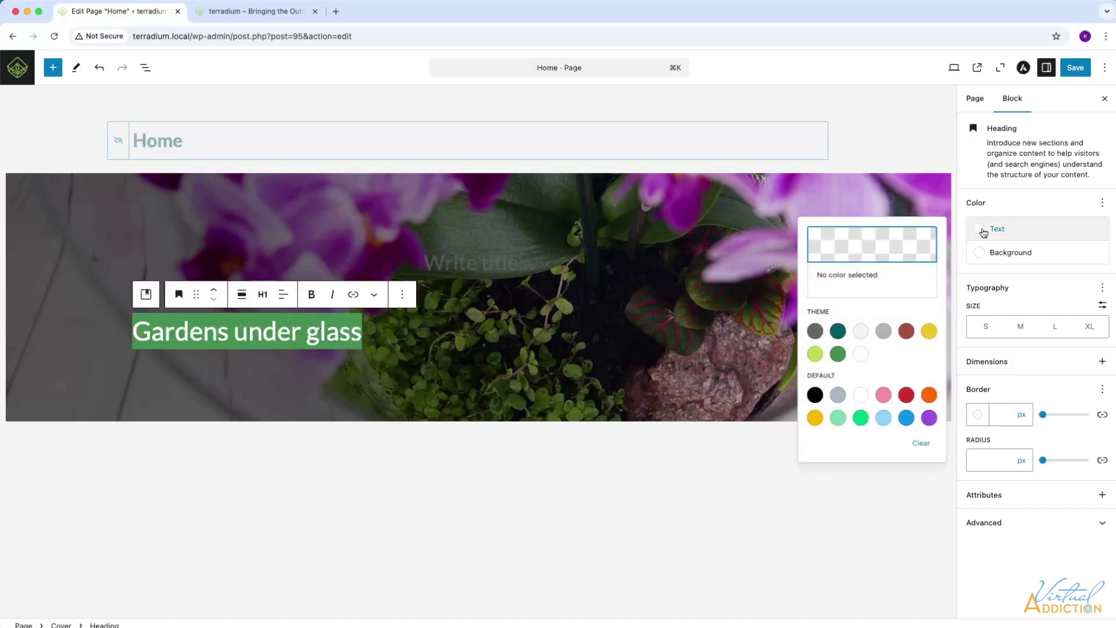
left_click(859, 356)
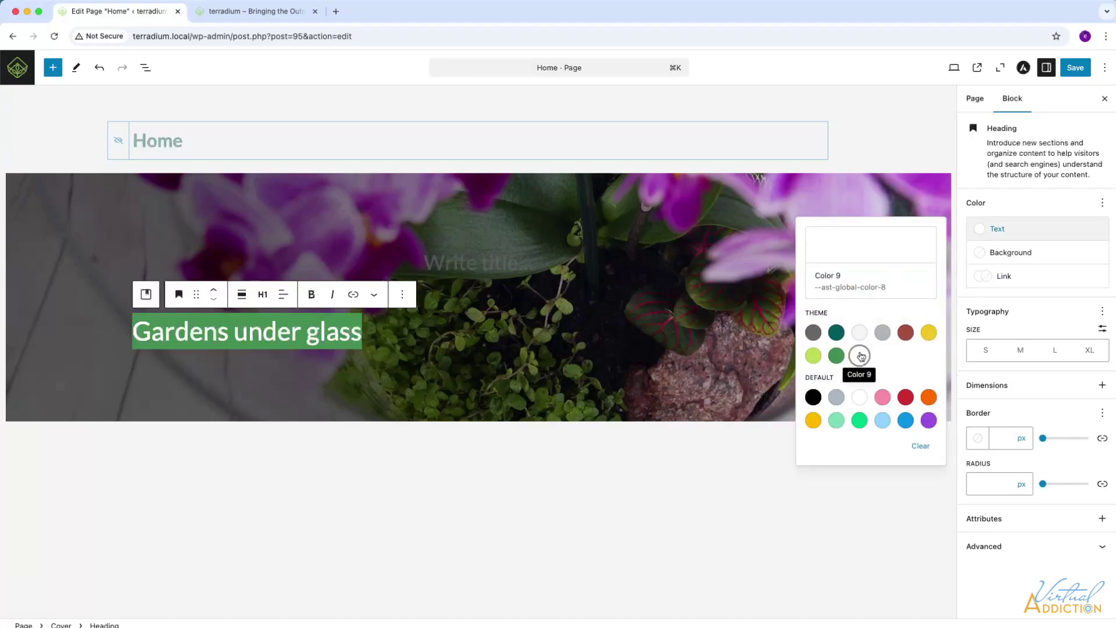
left_click(514, 344)
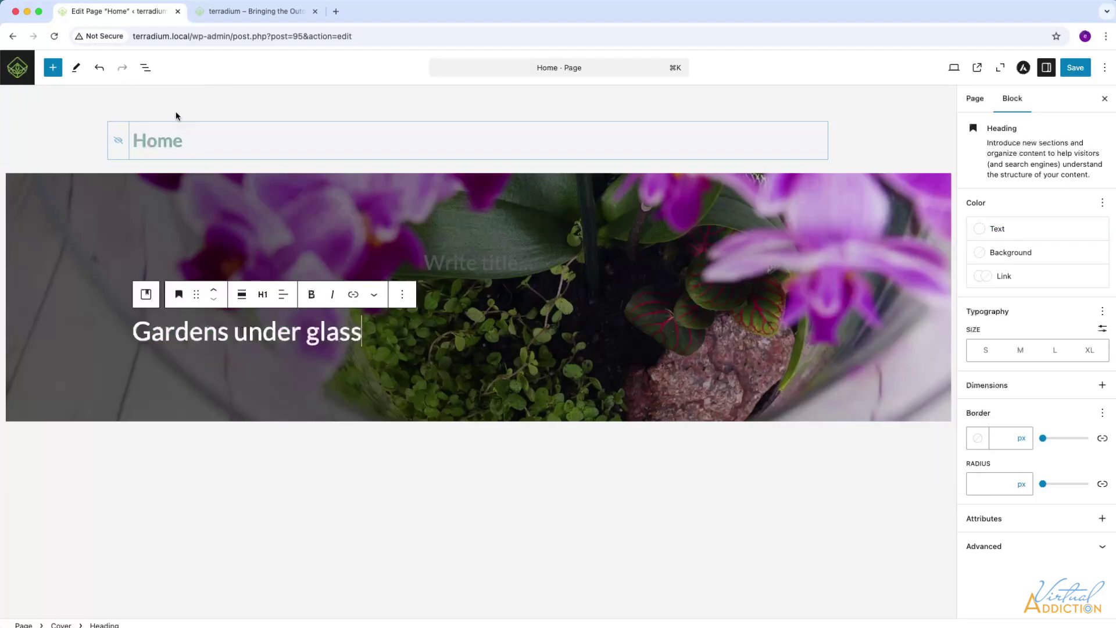
Delete the empty paragraph block above the heading in the Cover block.
left_click(145, 69)
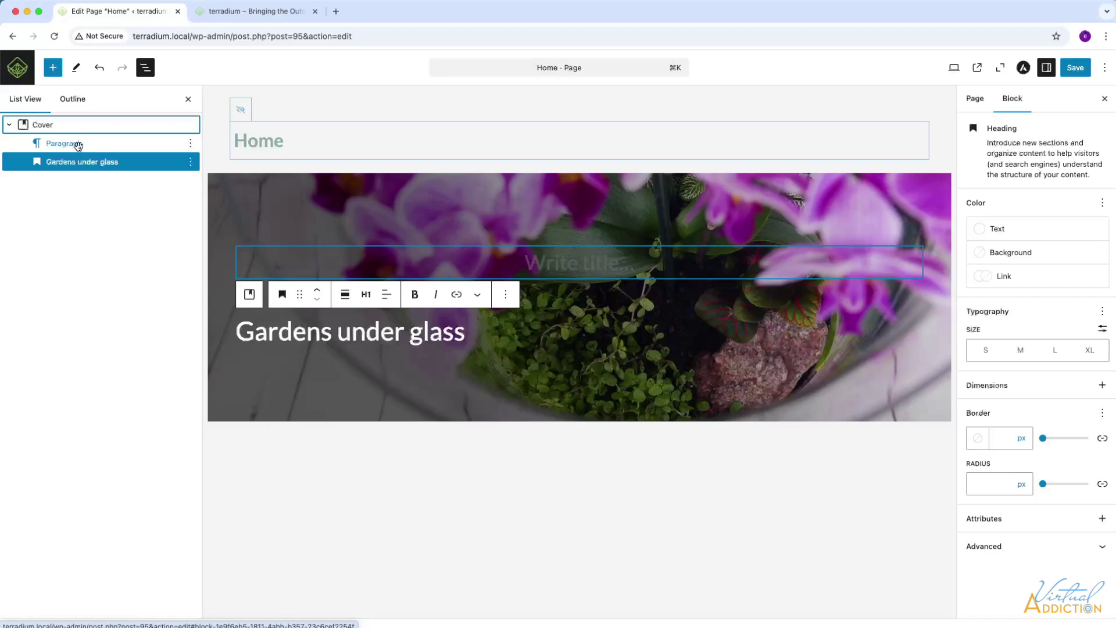
left_click(191, 145)
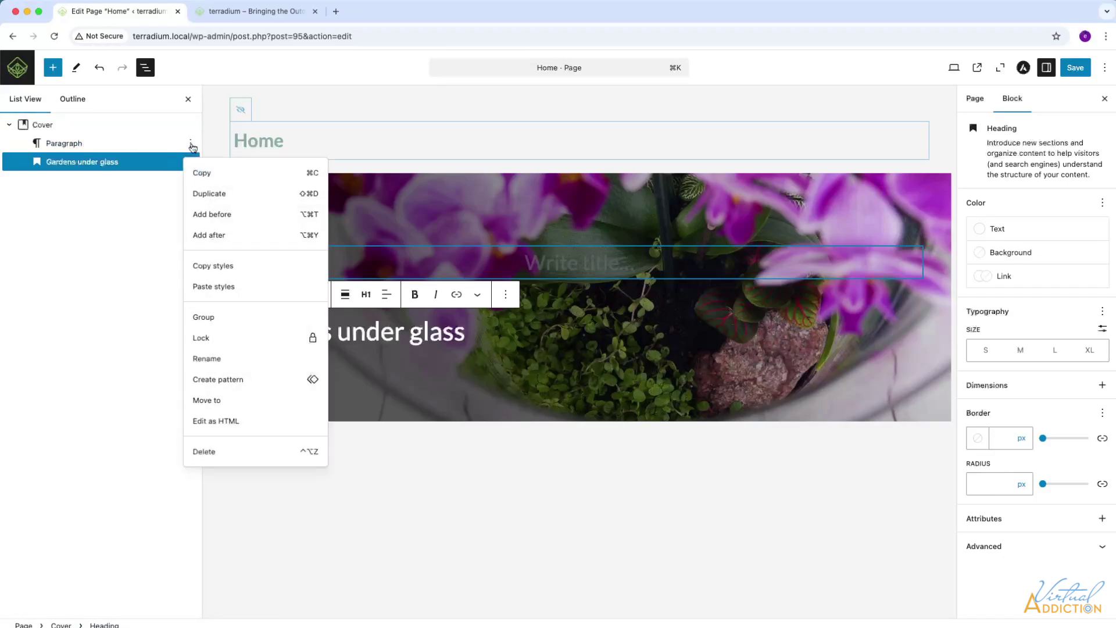
left_click(211, 454)
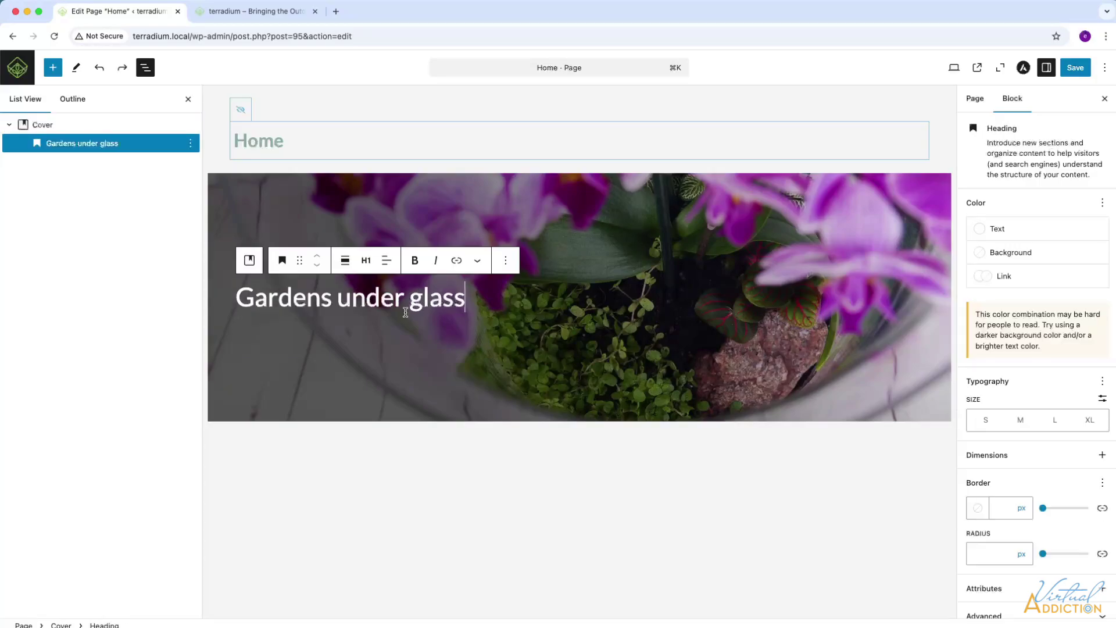
Insert a Row block below the "Gardens under glass" heading in the Cover block.
left_click(53, 68)
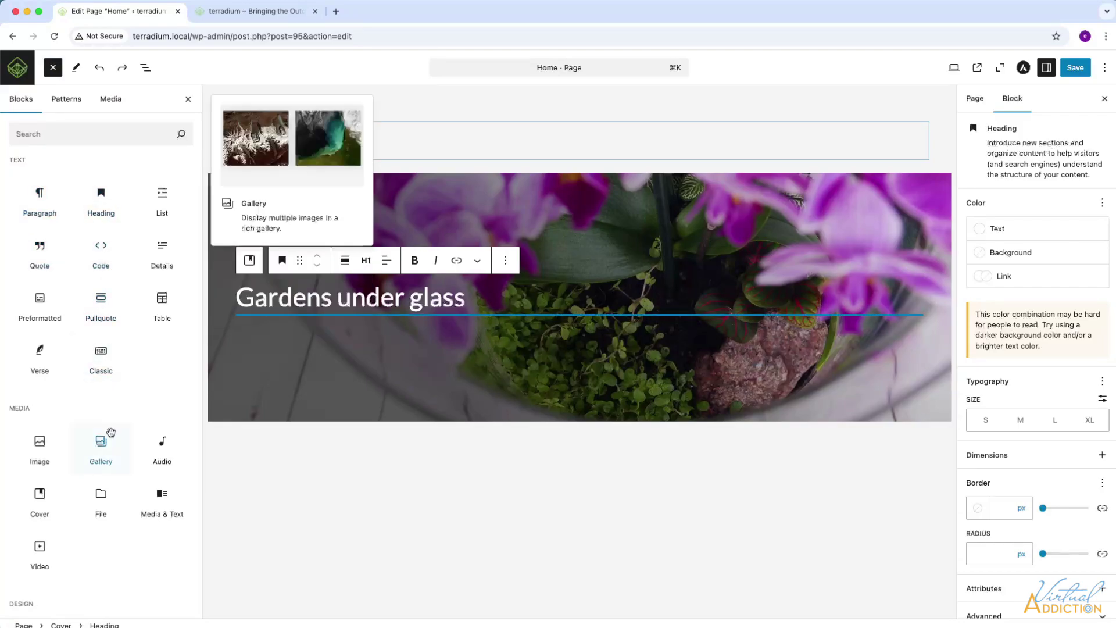
left_click(48, 134)
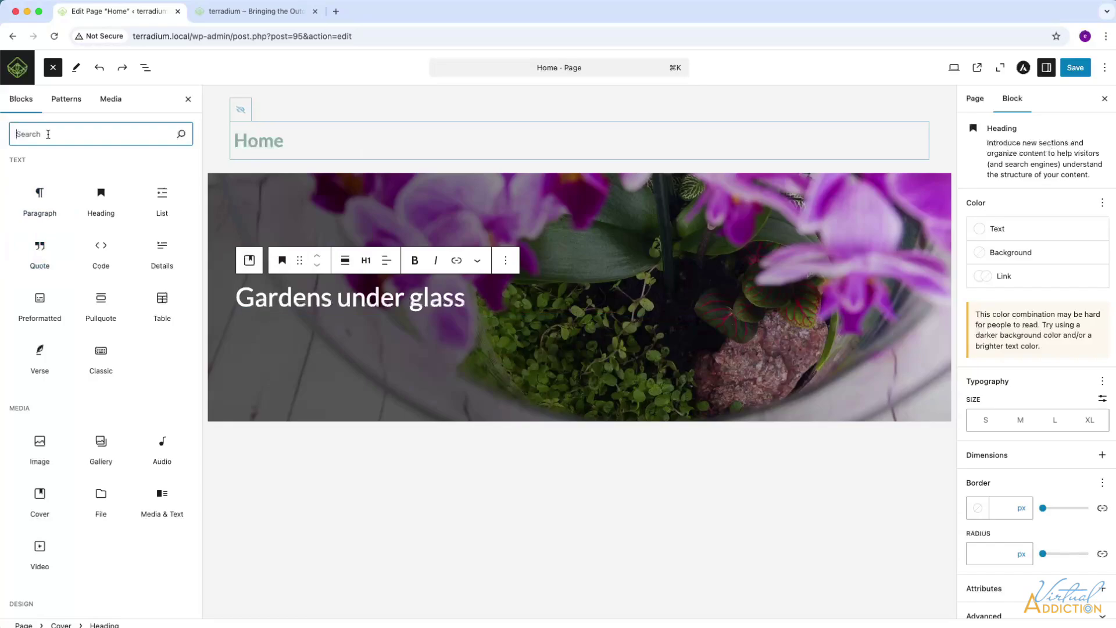
type("row")
key("Return")
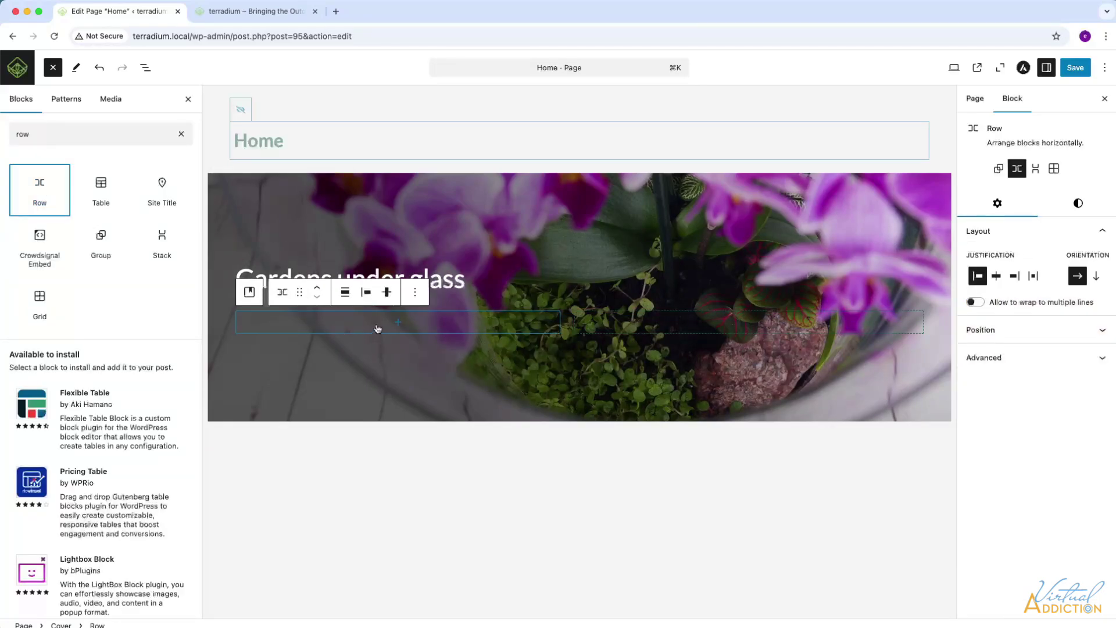
Add a paragraph in the row beginning "We design miniature tropical ecosystems that truly thrive in a variety of spaces", on connecting with nature in urban environments.
left_click(398, 325)
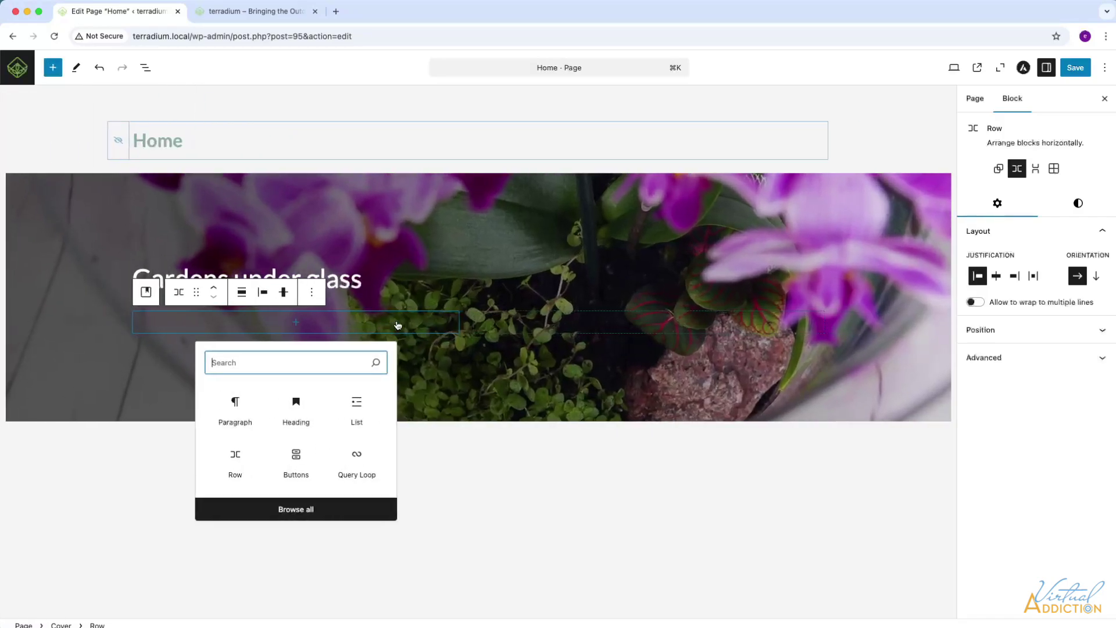
left_click(235, 404)
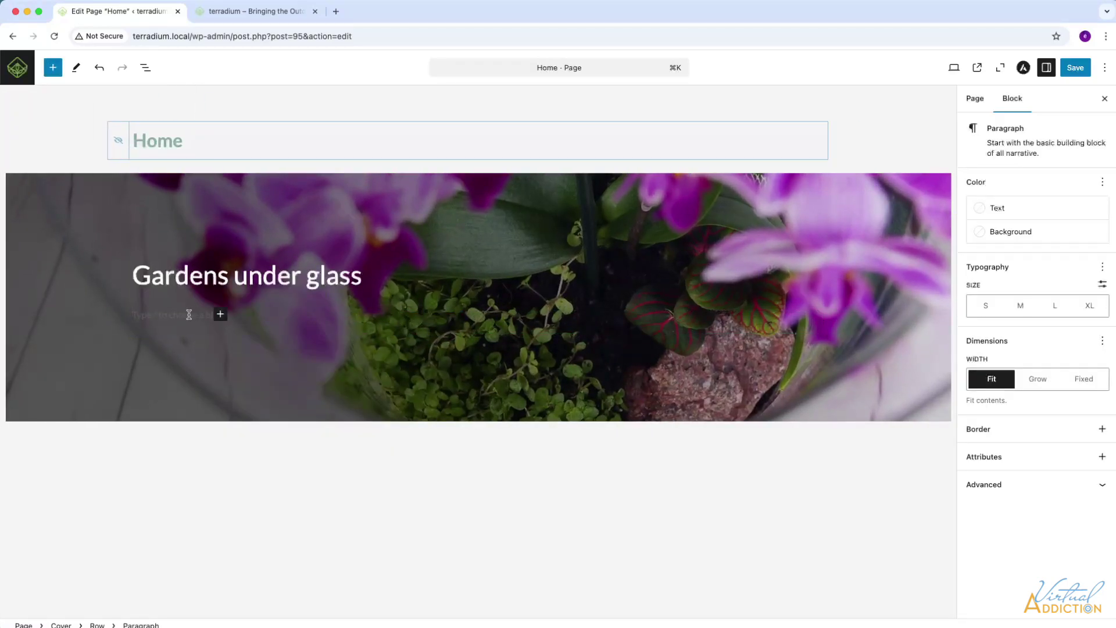
type("We design miniature tropical ecosystems that truly thrive in a variety of spaces. They are a way to connect with nature even in the most urban of environments.")
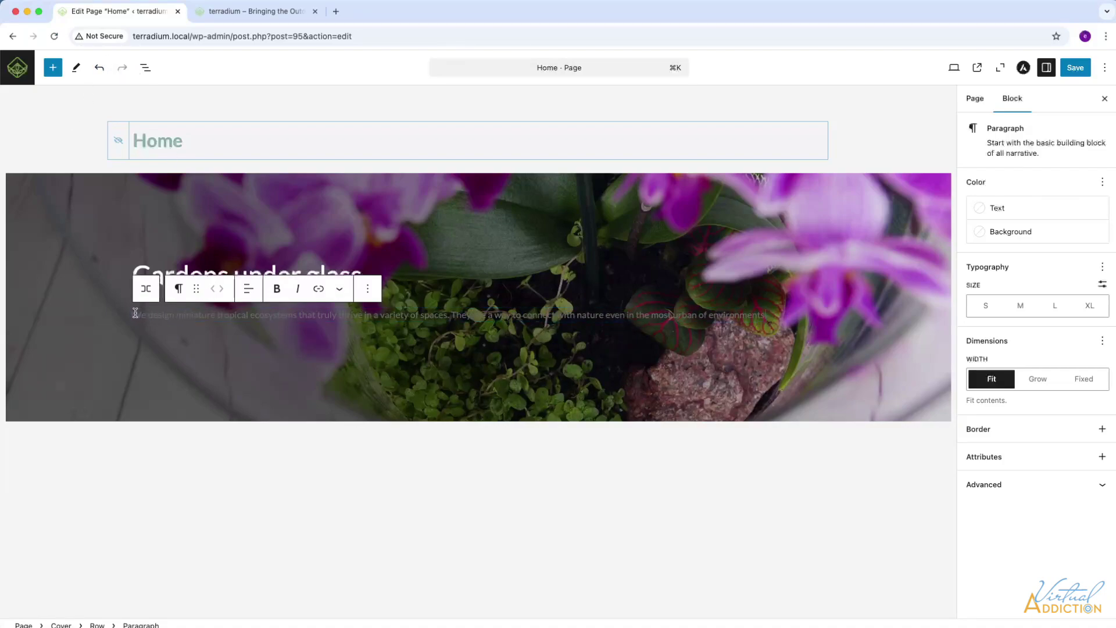
Set the text colour of the row's paragraph to the white theme colour, Color 9.
left_click_drag(133, 314, 822, 318)
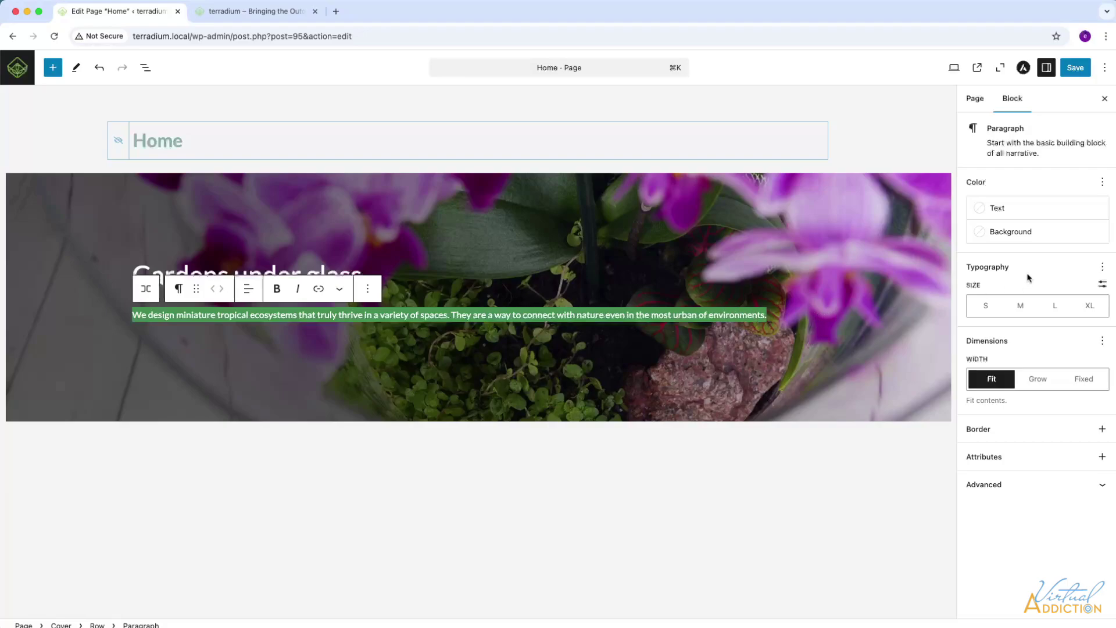
left_click(981, 207)
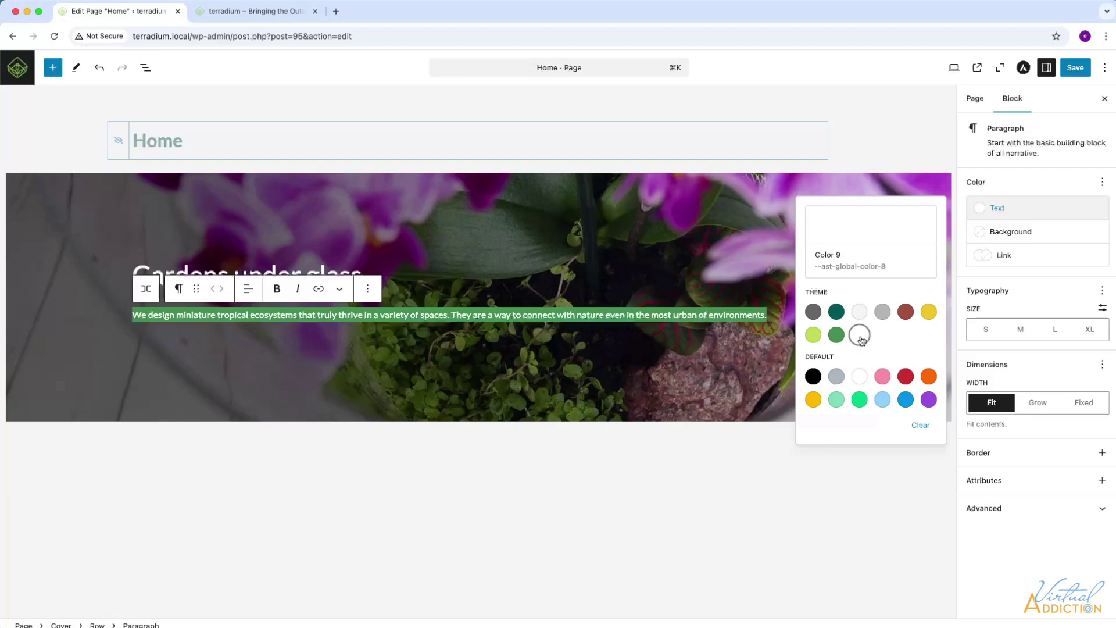
left_click(860, 336)
left_click(739, 319)
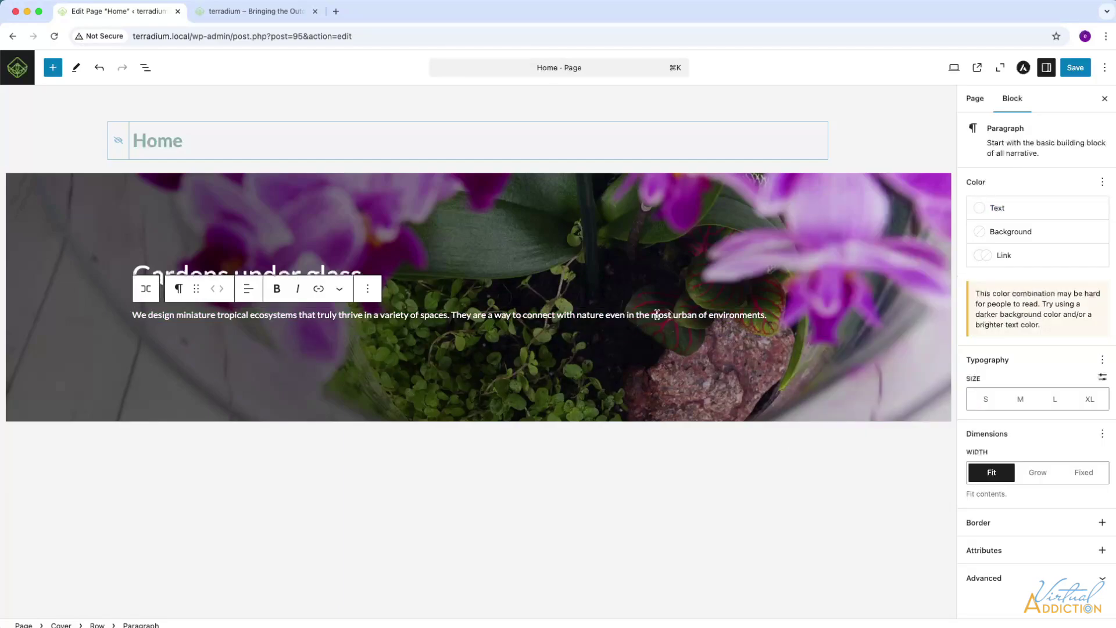
Insert a Columns block with a 50 / 50 layout after the paragraph in the row.
left_click(144, 69)
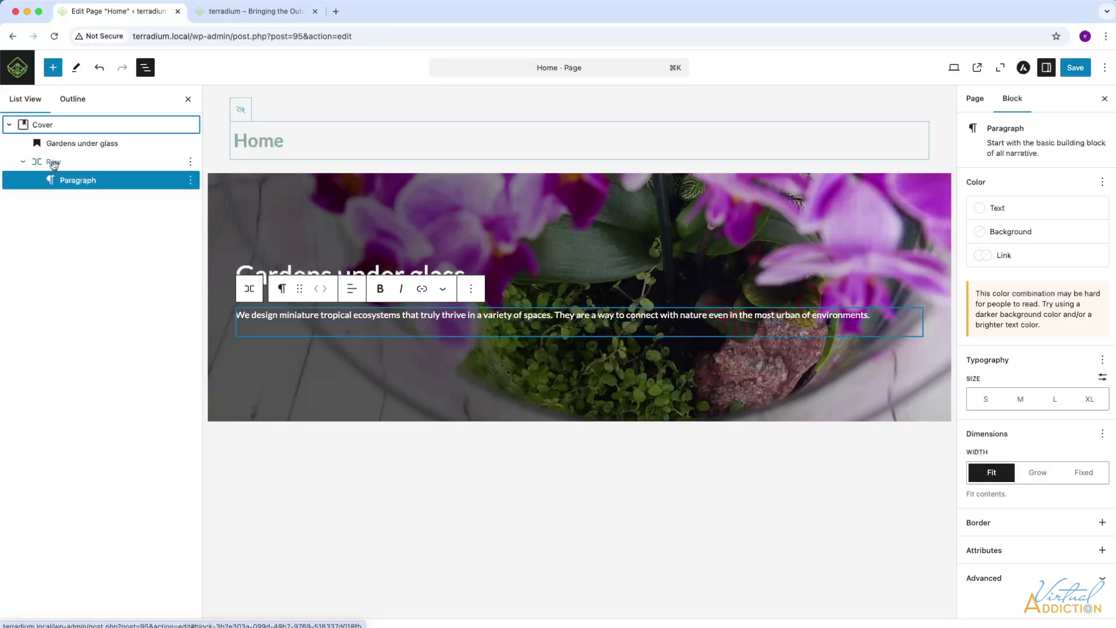
left_click(52, 67)
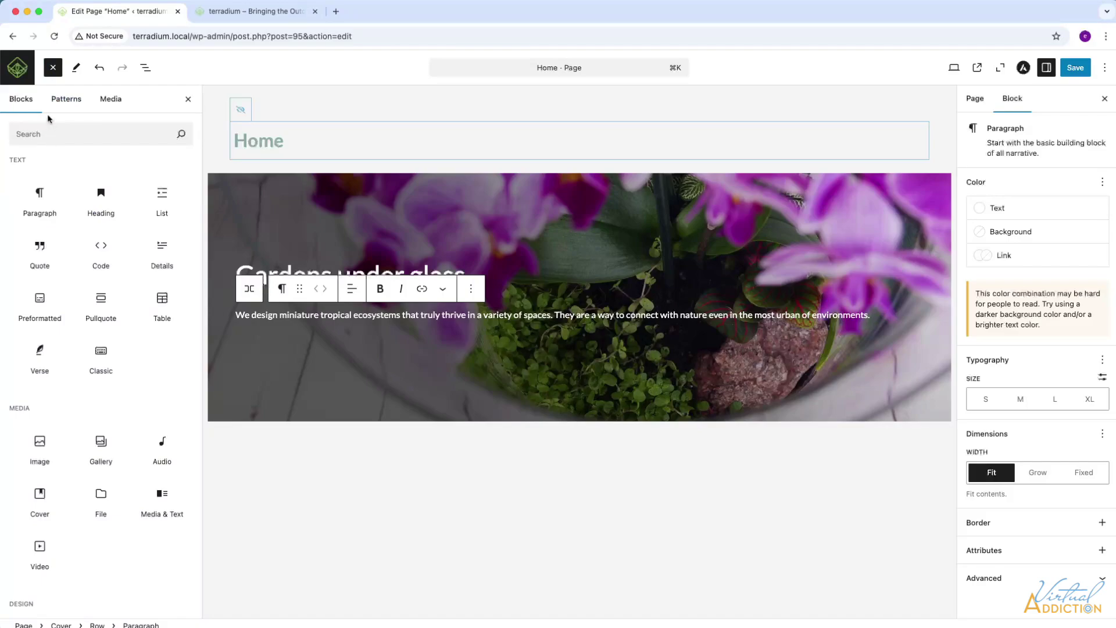
left_click(43, 133)
type("column")
left_click(39, 185)
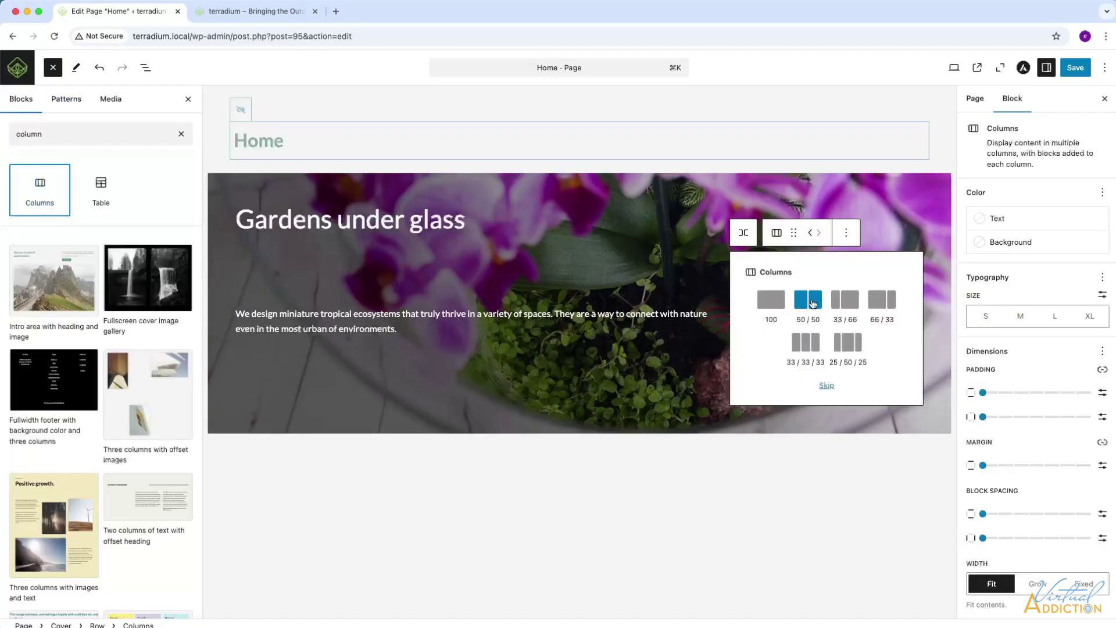
left_click(808, 301)
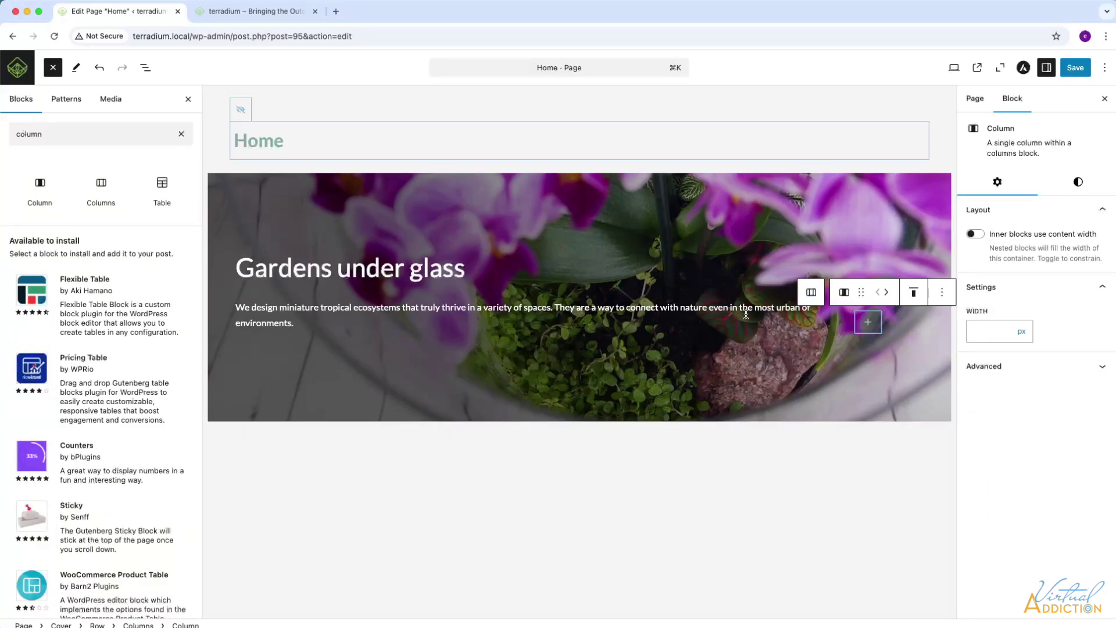
Reorder the row's blocks so the Columns block comes first and the paragraph is nested inside its first column.
left_click(146, 69)
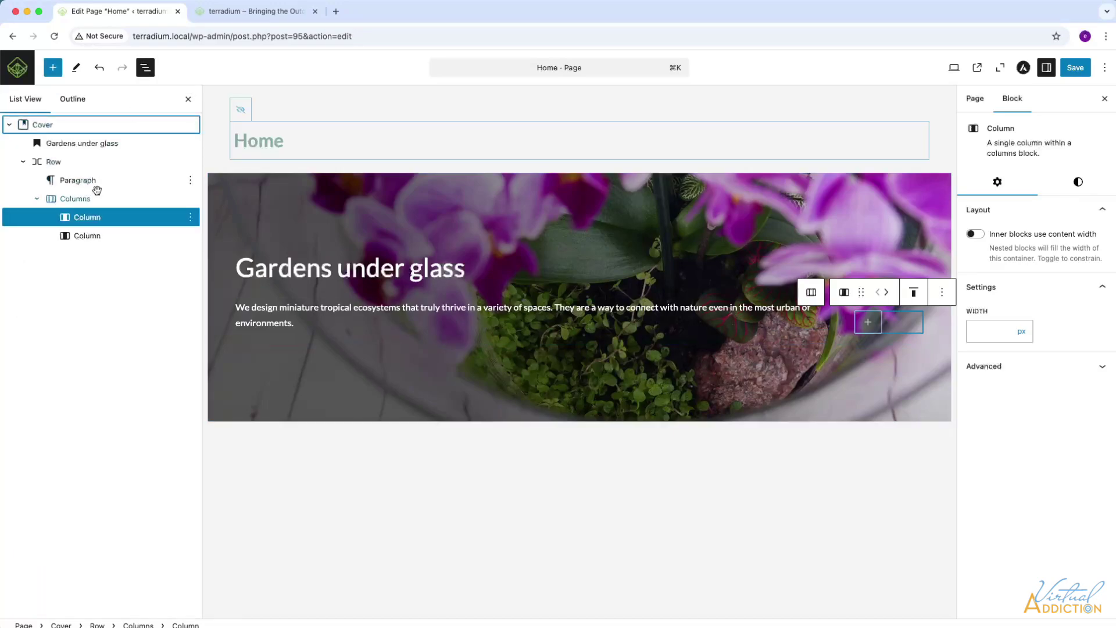
left_click_drag(51, 199, 58, 175)
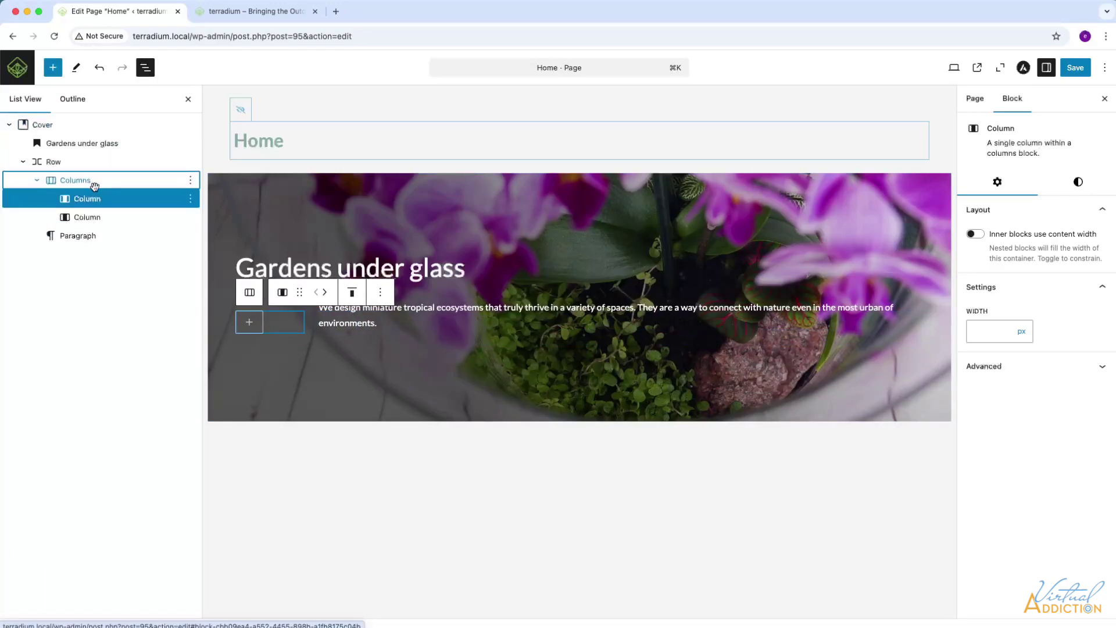
left_click_drag(70, 235, 81, 201)
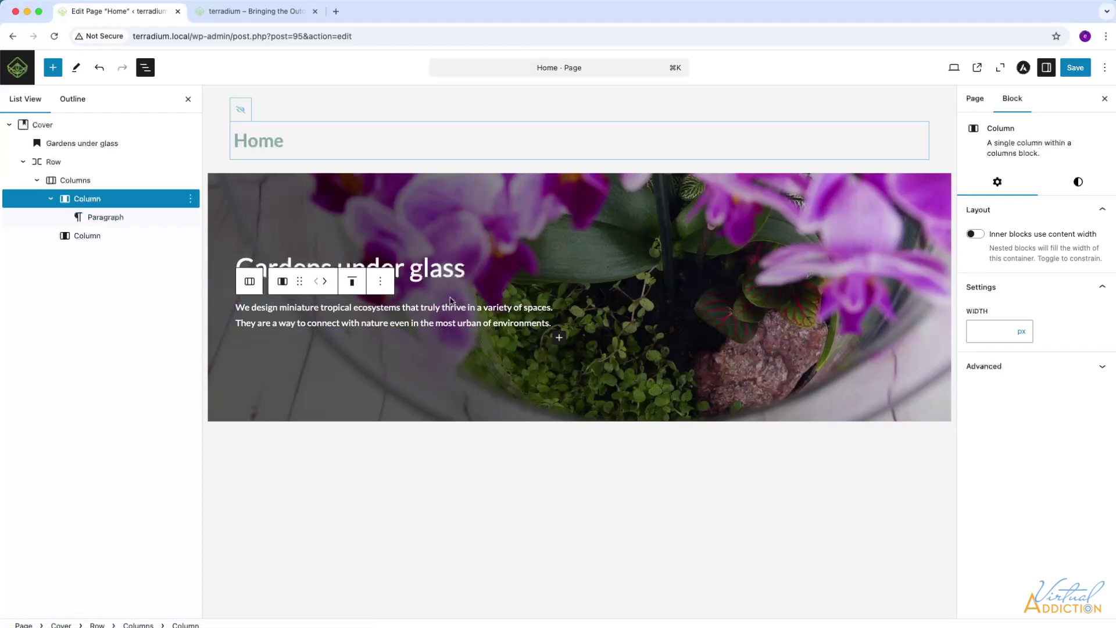
Save the Home page and switch to the terradium site's front end.
mouse_move(450, 301)
left_click(1076, 68)
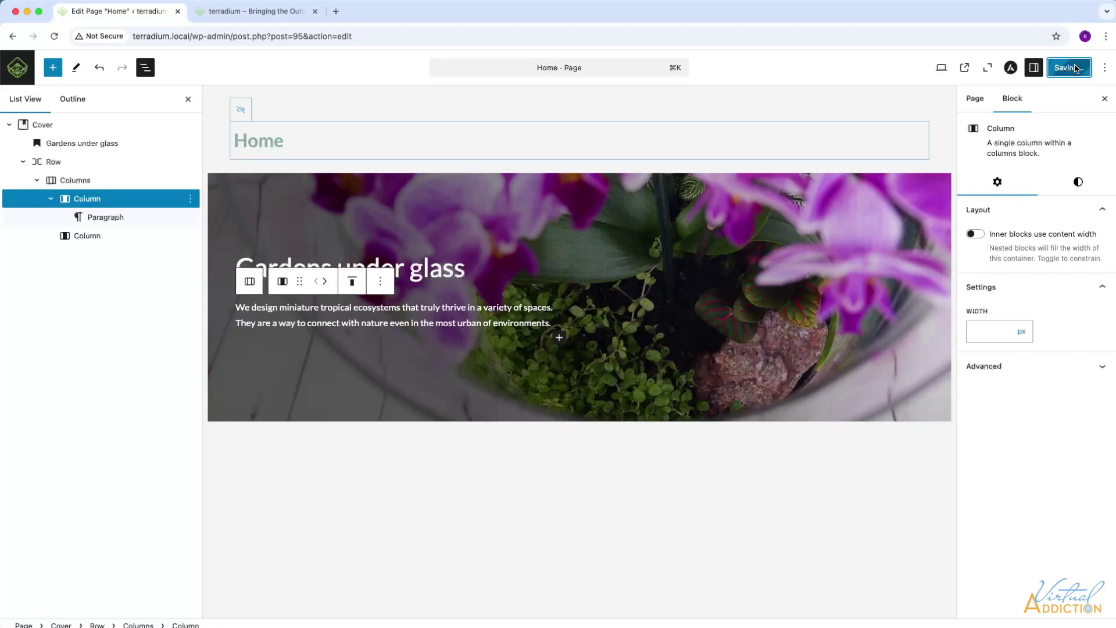
left_click(272, 12)
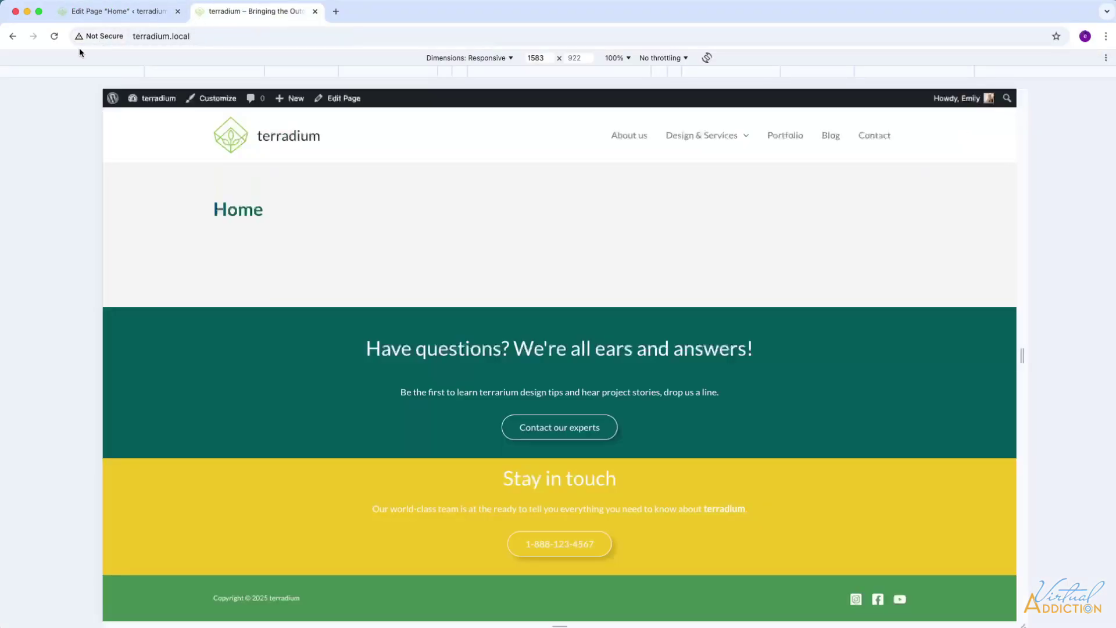
Reload the site's front end and check the hero section at preview widths of about 565 and 1240 px.
left_click(53, 36)
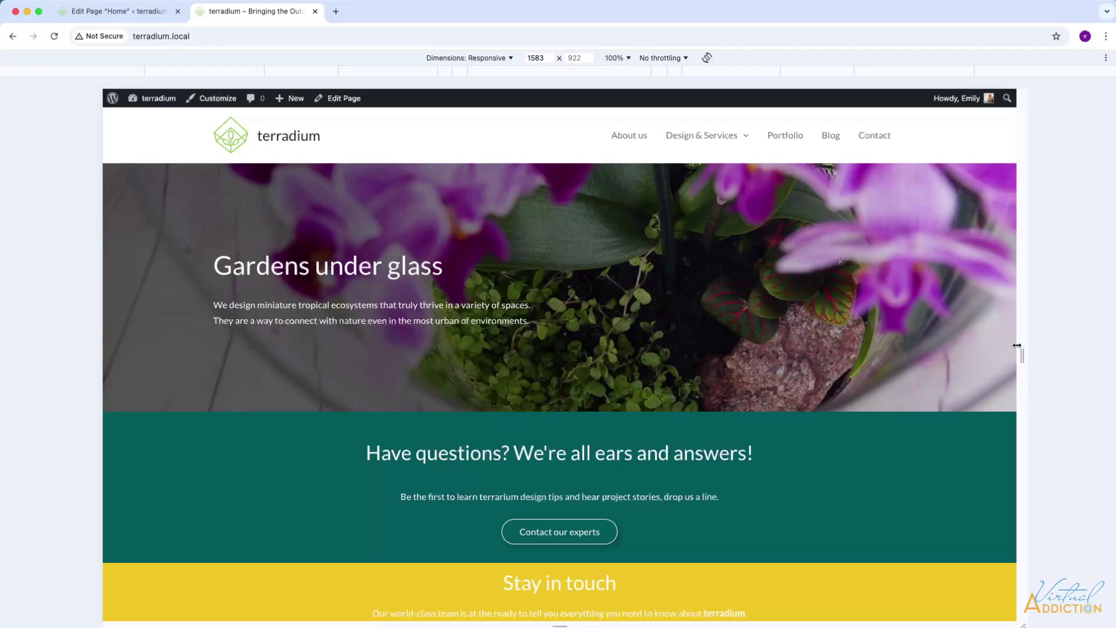
left_click_drag(1022, 352, 727, 337)
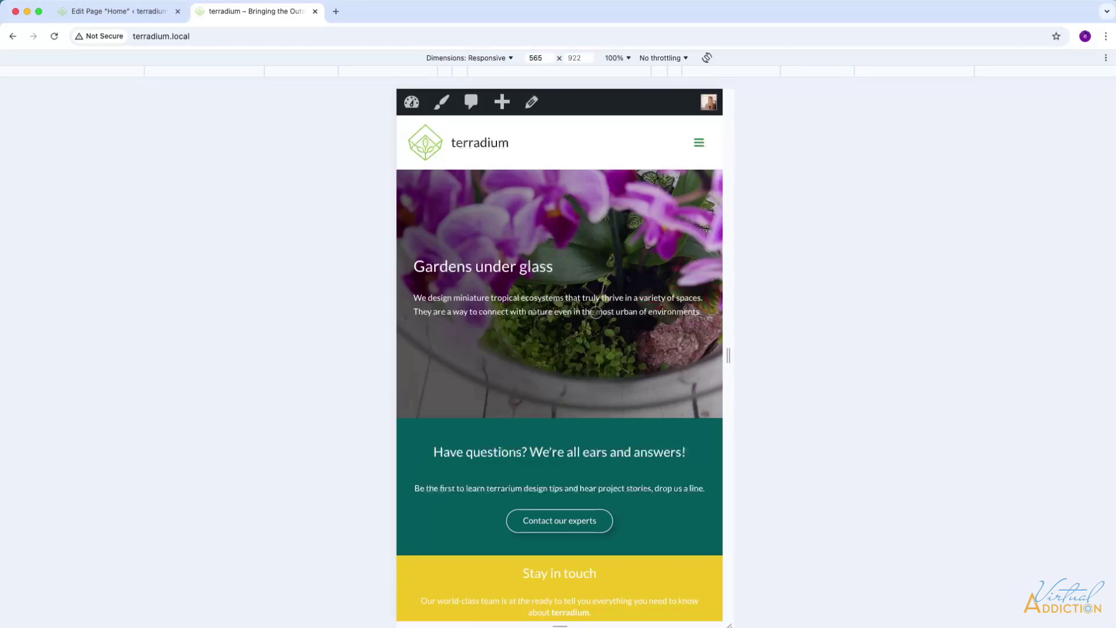
left_click_drag(730, 358, 924, 354)
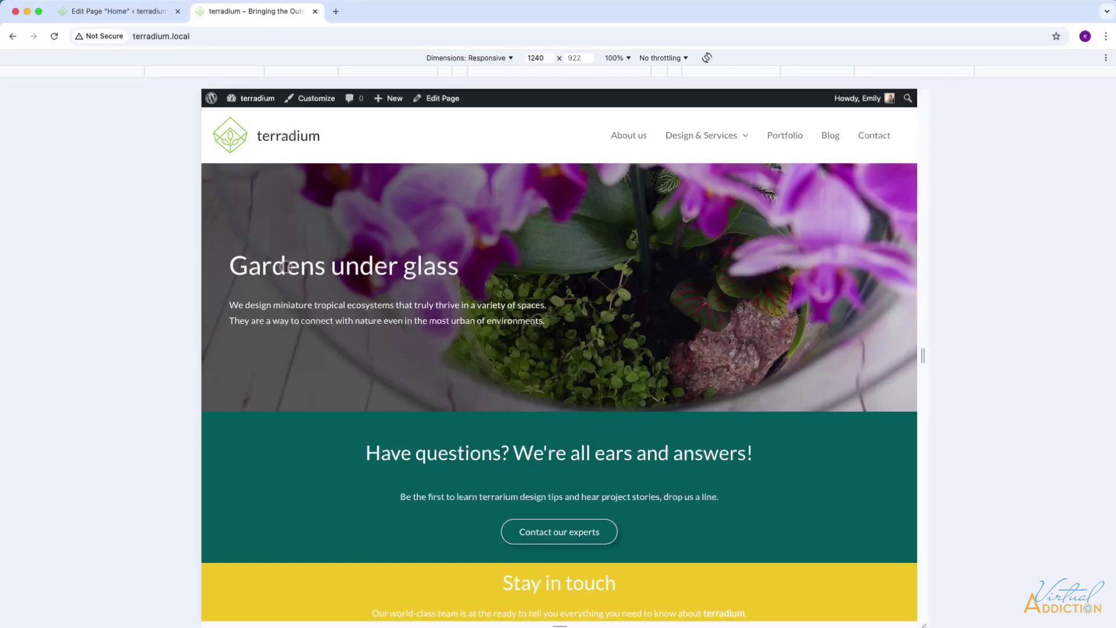
Return to the Home page editor and examine the font appearance options available for the "Gardens under glass" heading.
left_click(120, 11)
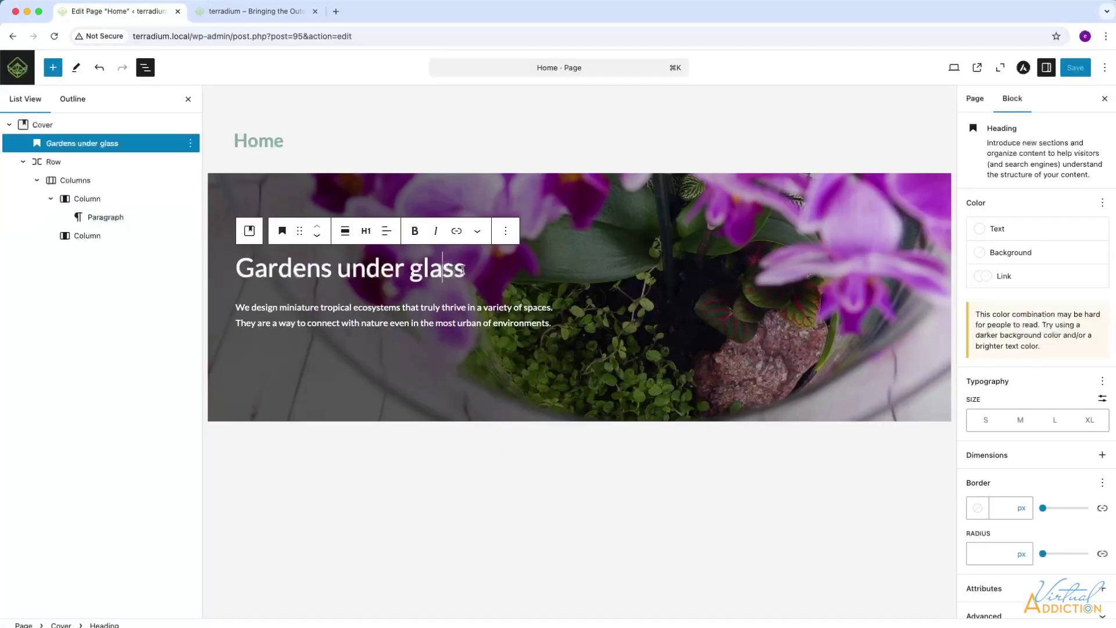
left_click_drag(464, 268, 214, 262)
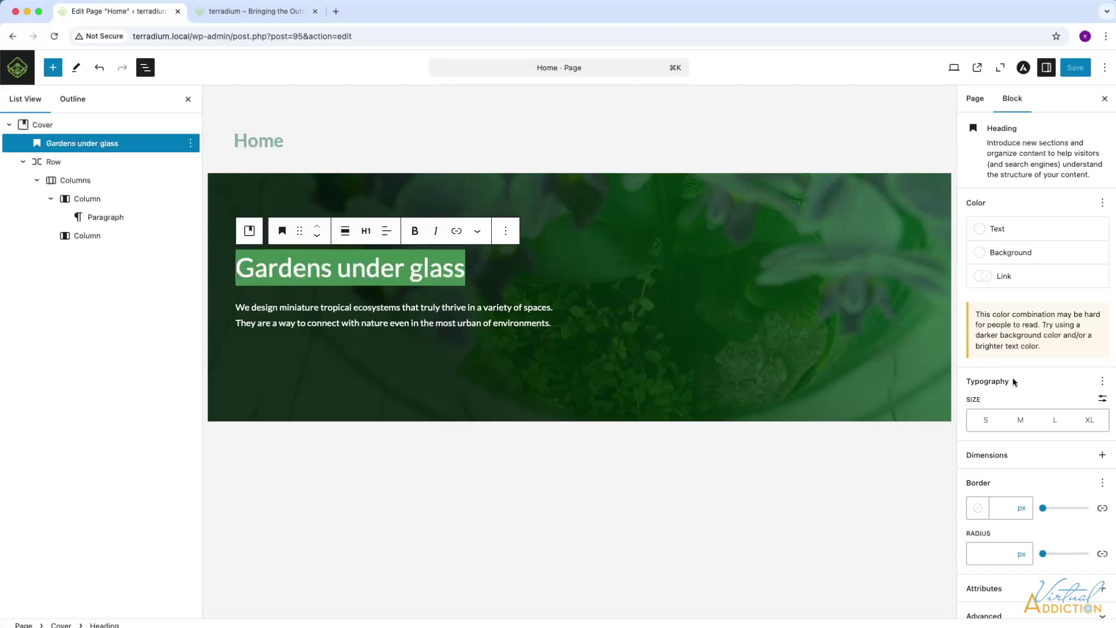
left_click(1101, 382)
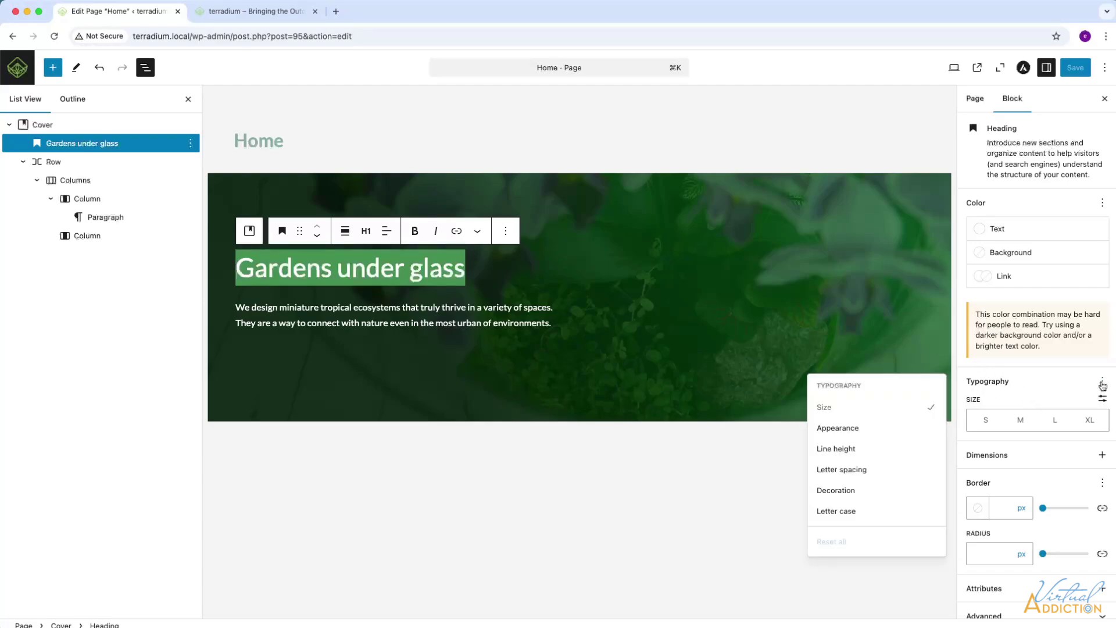
left_click(849, 433)
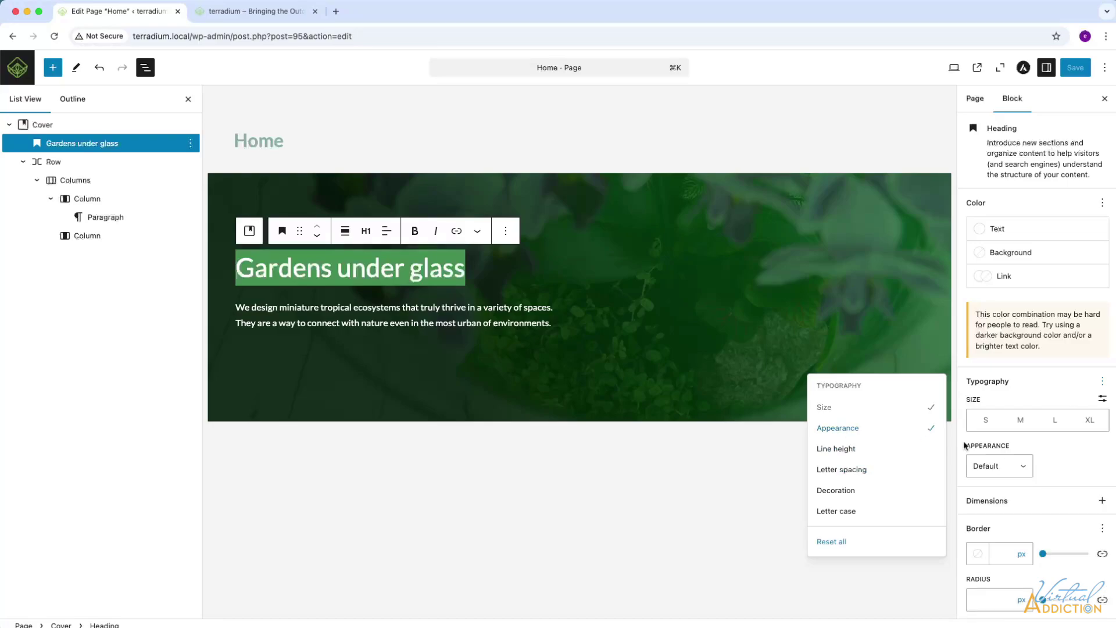
left_click(986, 469)
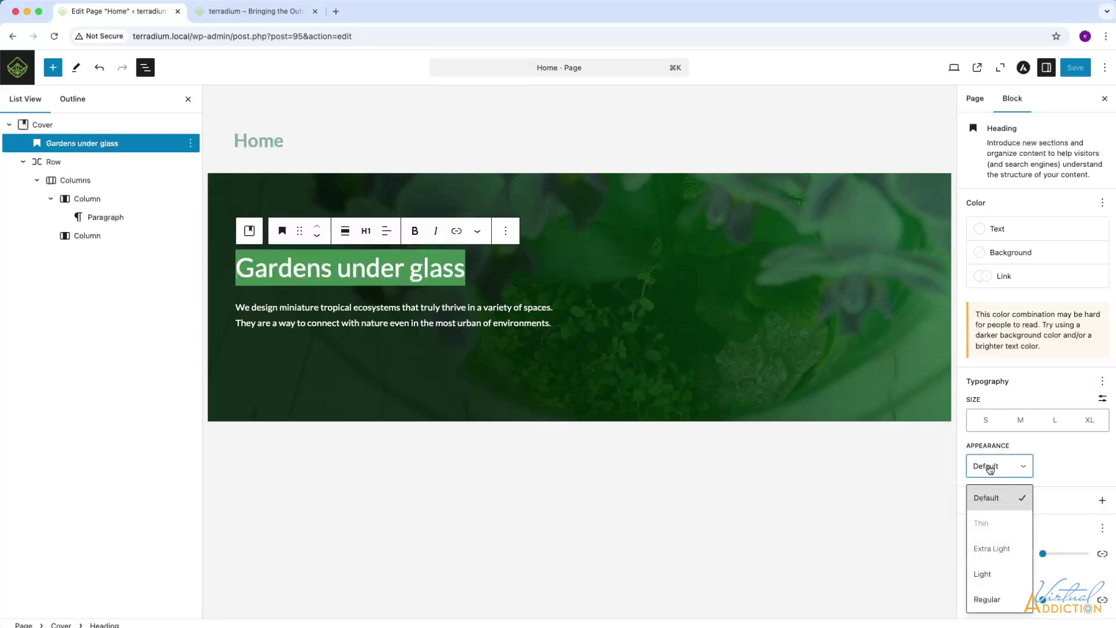
scroll(994, 562, "down", 1)
scroll(995, 562, "down", 10)
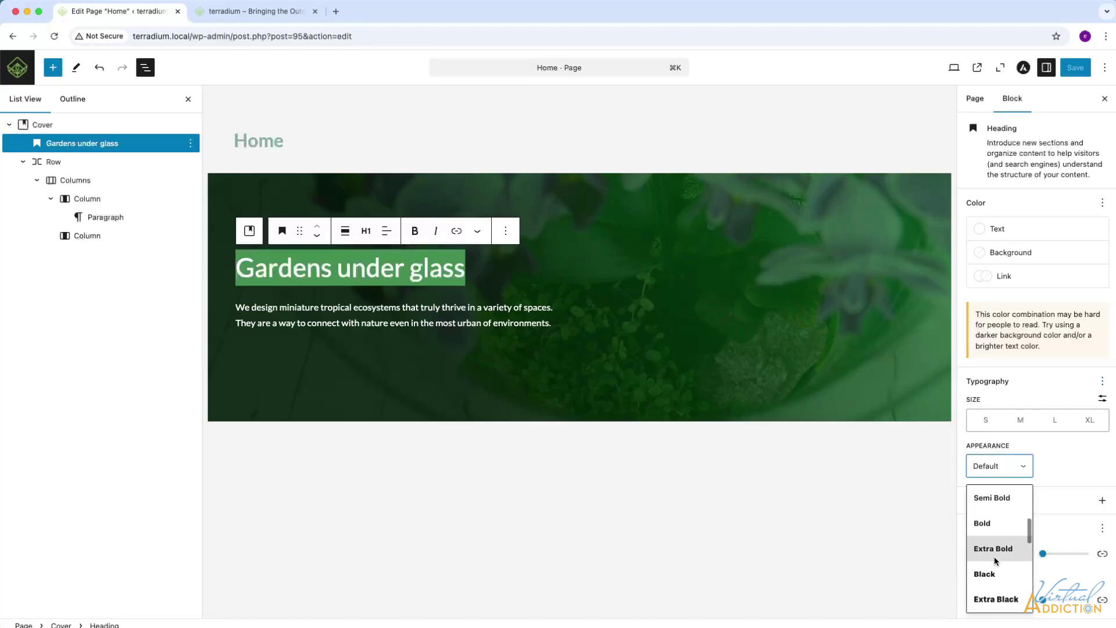
scroll(995, 561, "down", 5)
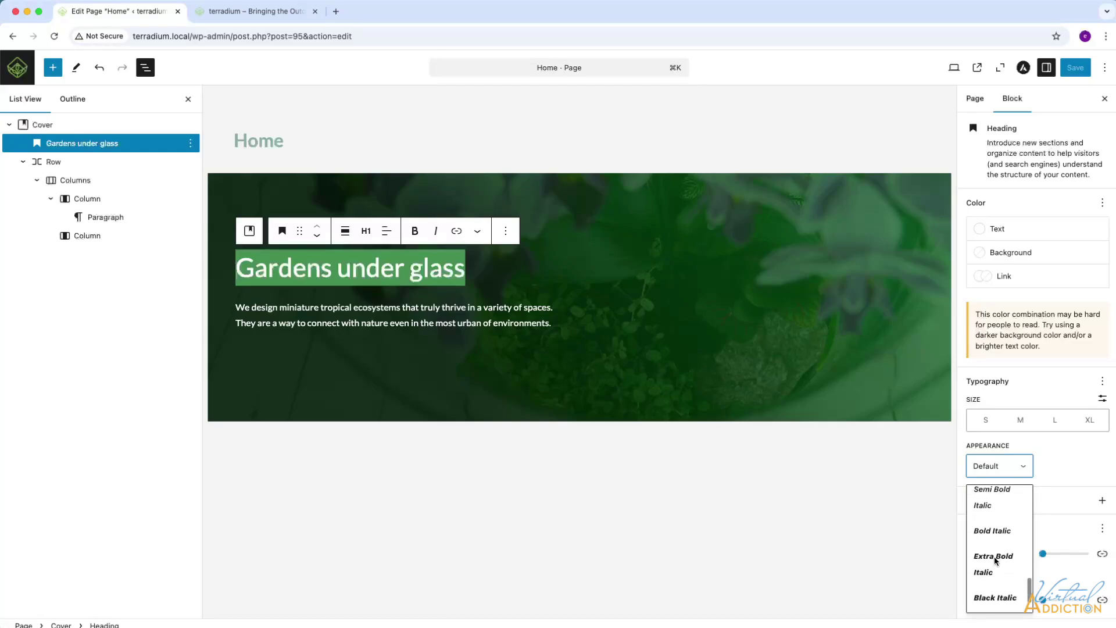
scroll(995, 560, "up", 15)
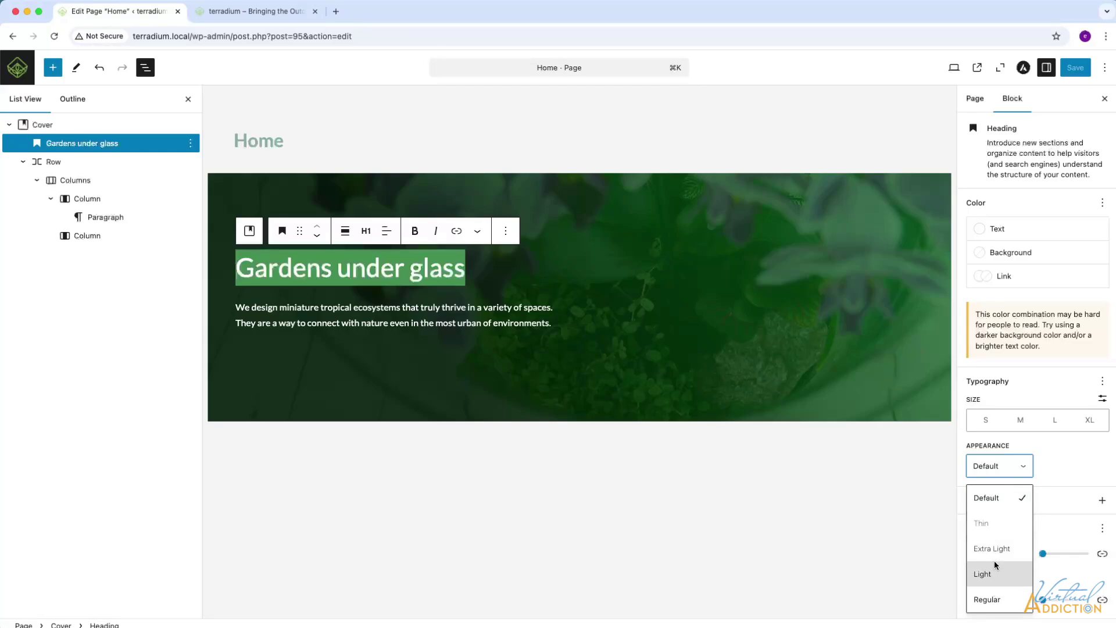
left_click(896, 503)
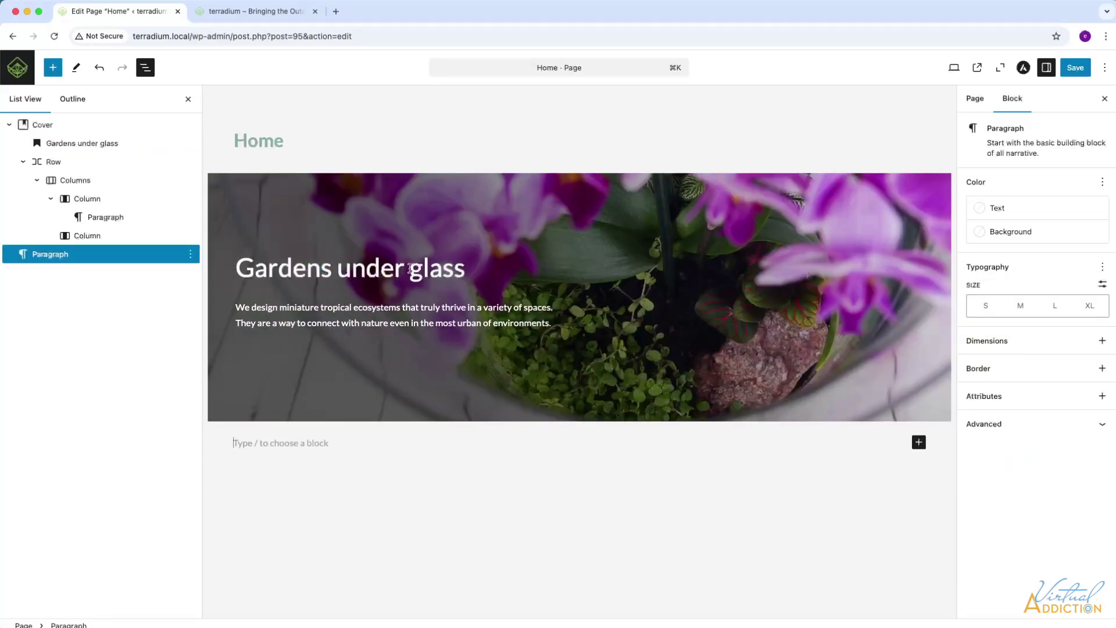
Save the Home page and open the global typography settings in the theme Customizer.
left_click(1075, 68)
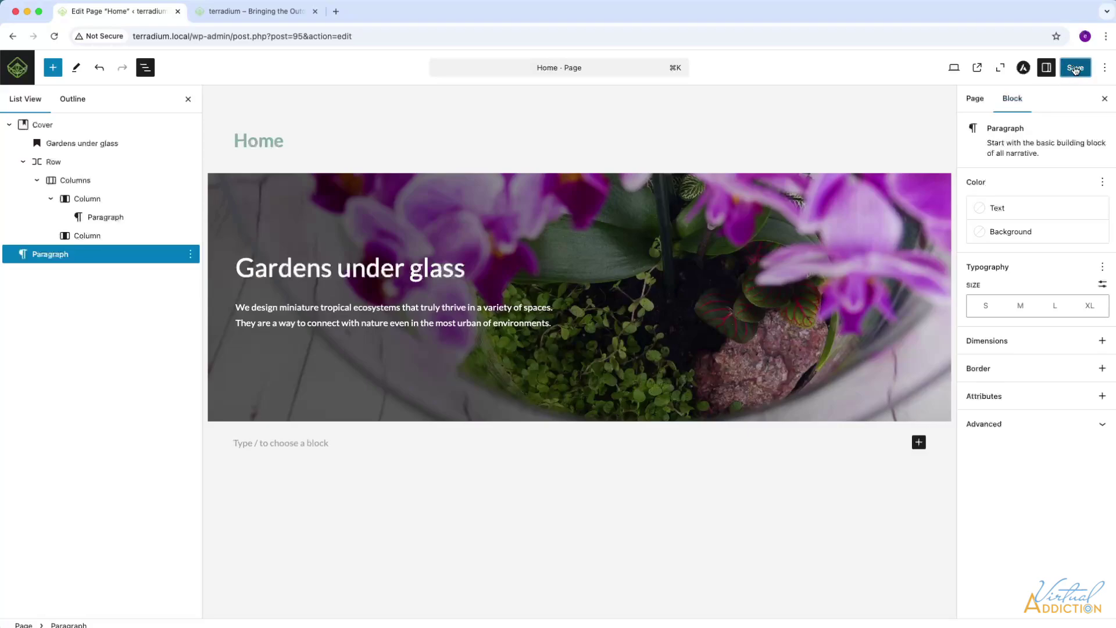
left_click(13, 74)
mouse_move(46, 257)
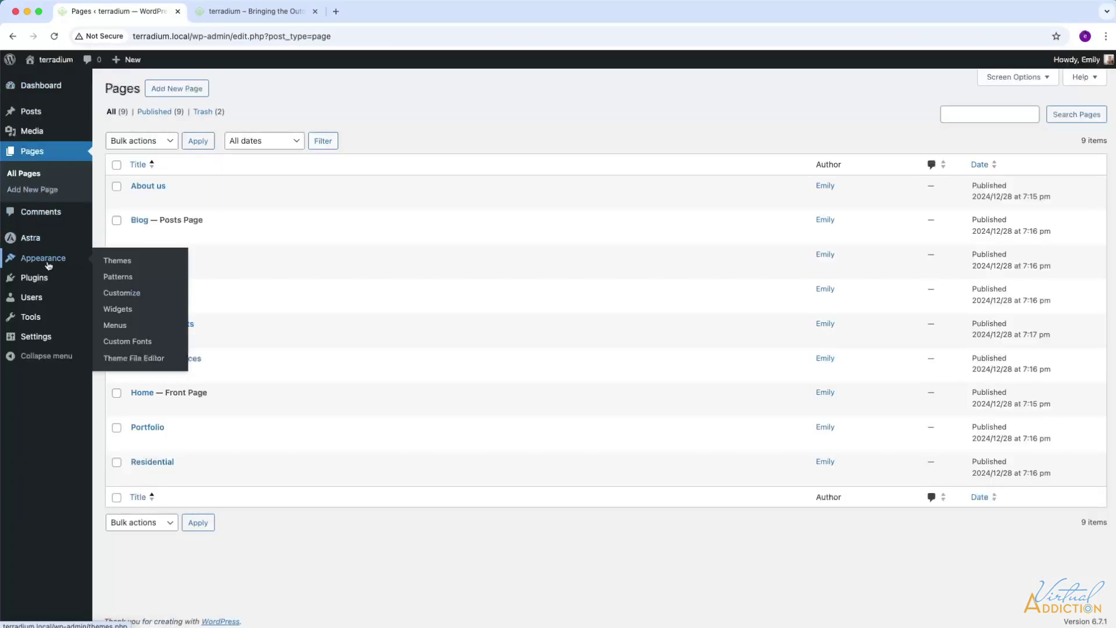
left_click(135, 298)
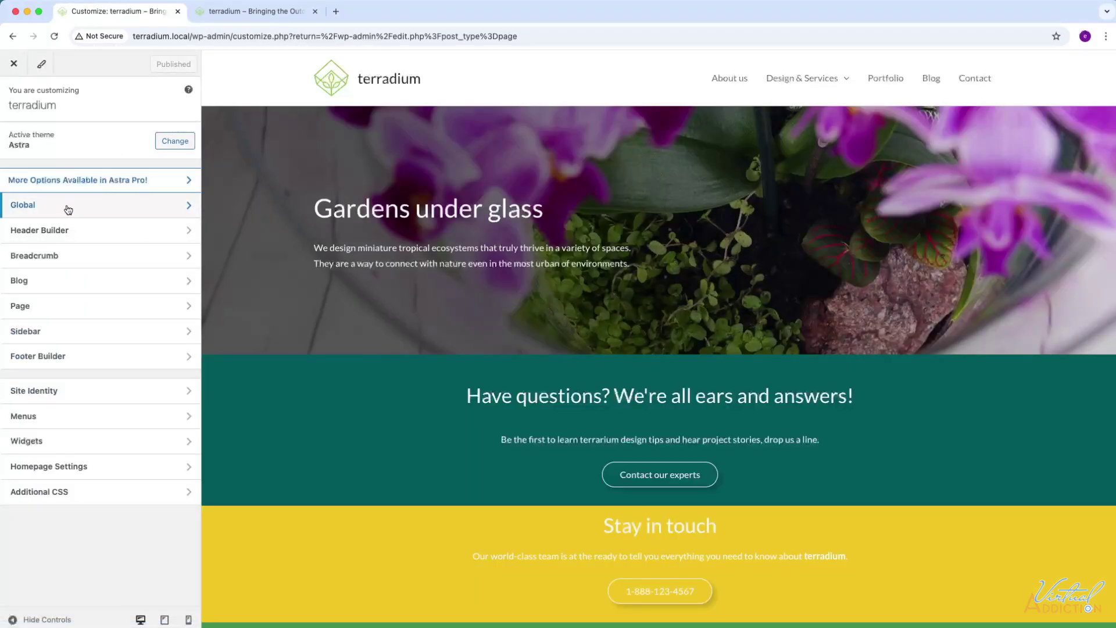
left_click(67, 208)
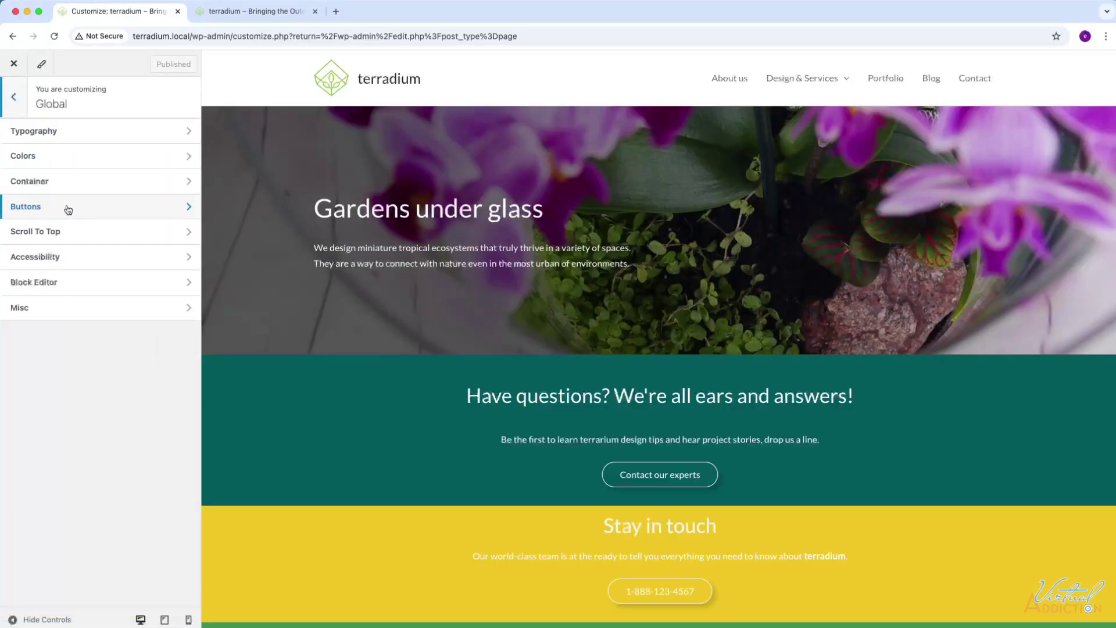
left_click(62, 131)
scroll(61, 290, "down", 5)
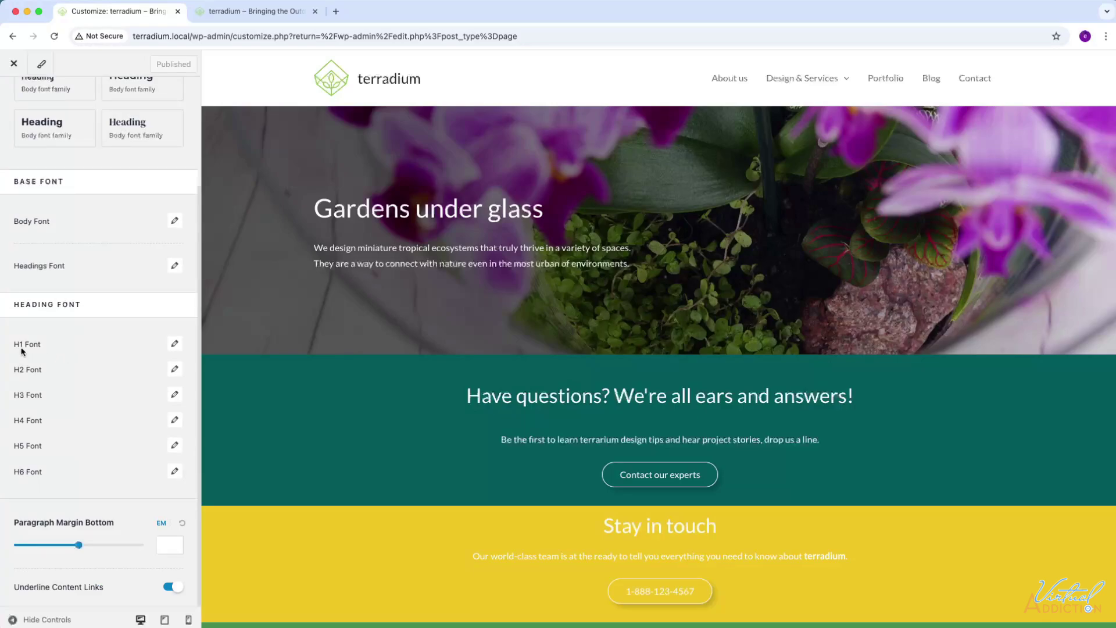
Check the font settings of the H1 and H2 heading levels, closing each one after viewing.
left_click(174, 344)
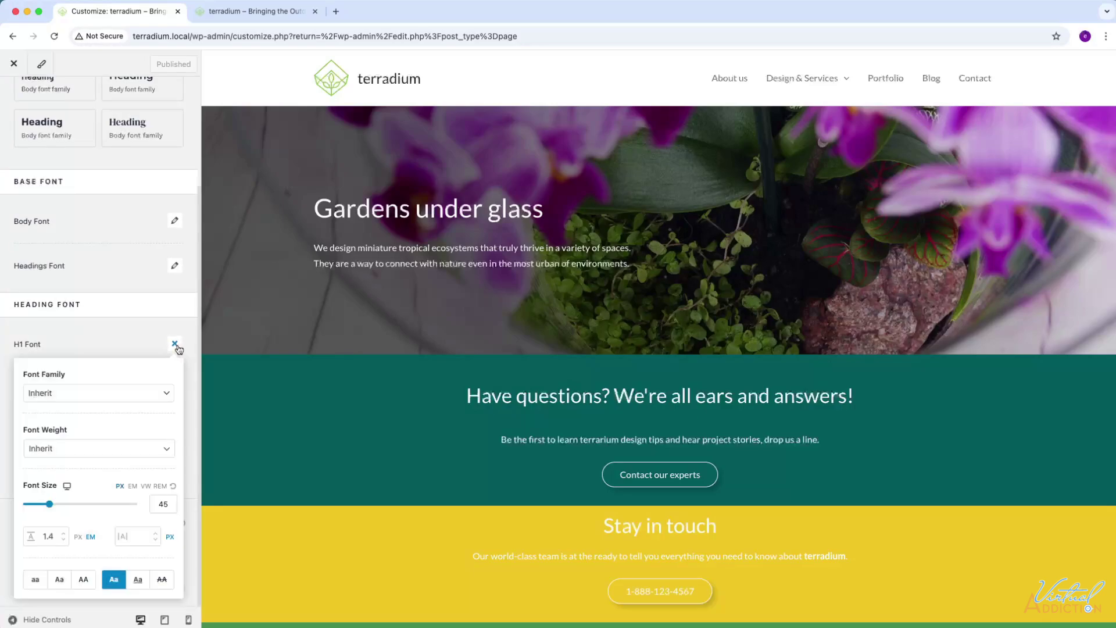
left_click(175, 344)
left_click(175, 370)
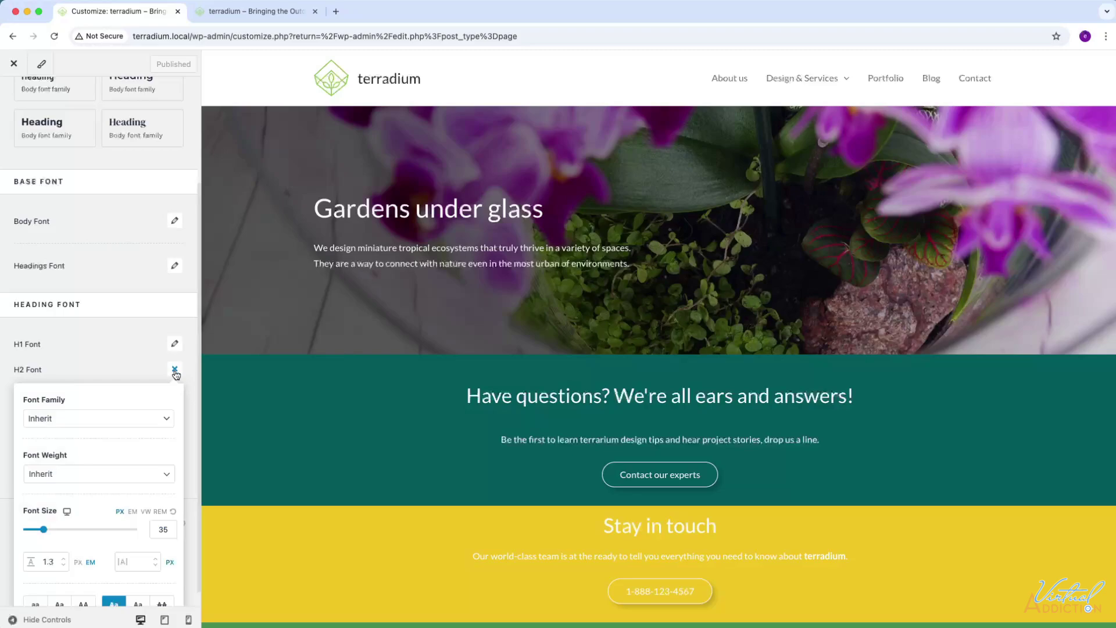
left_click(174, 370)
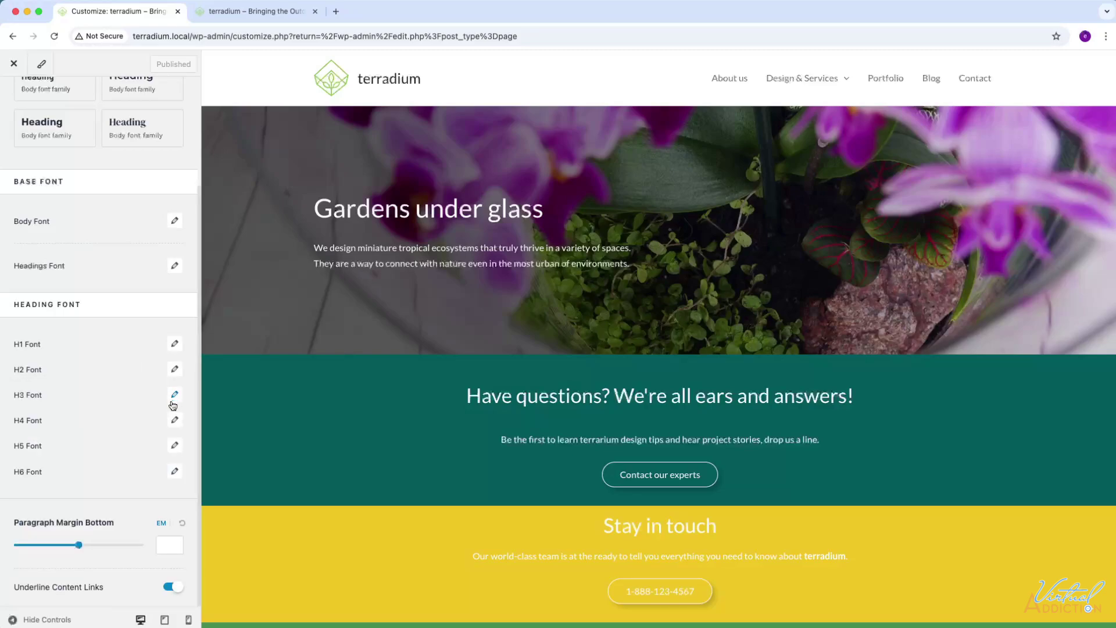
Set the font family of the H5 heading level to the Google font Allura.
left_click(175, 446)
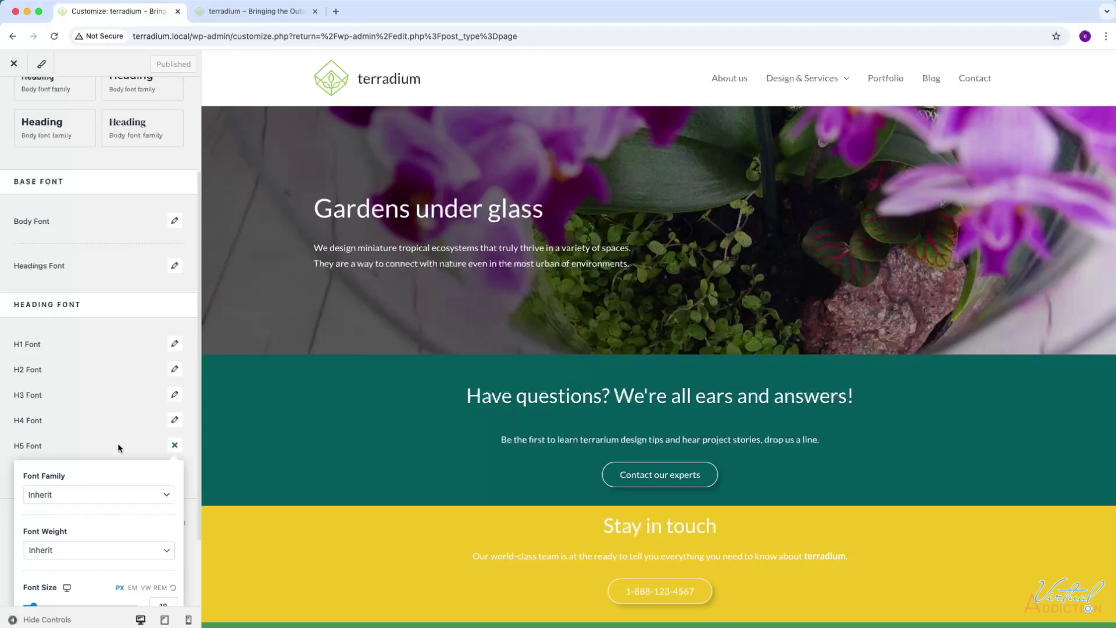
left_click(87, 499)
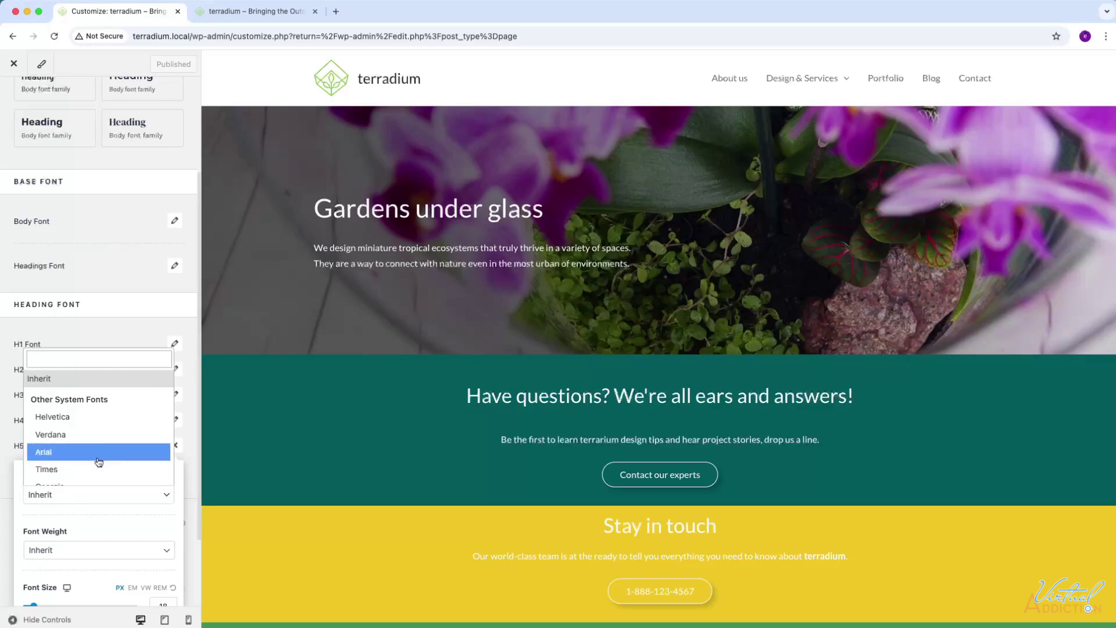
scroll(96, 457, "down", 10)
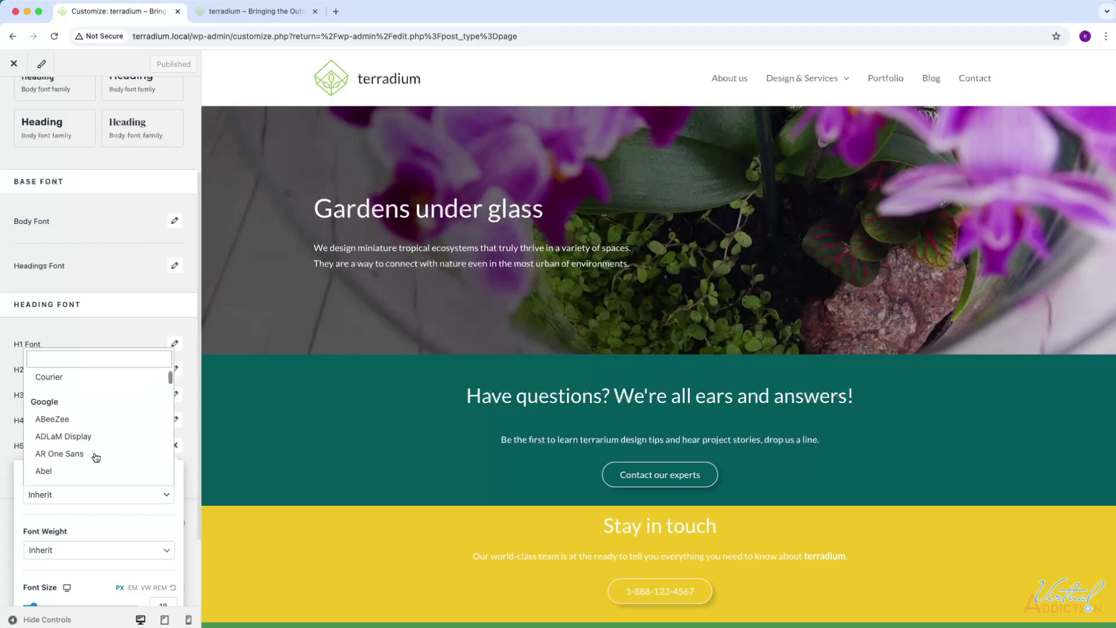
scroll(96, 456, "down", 6)
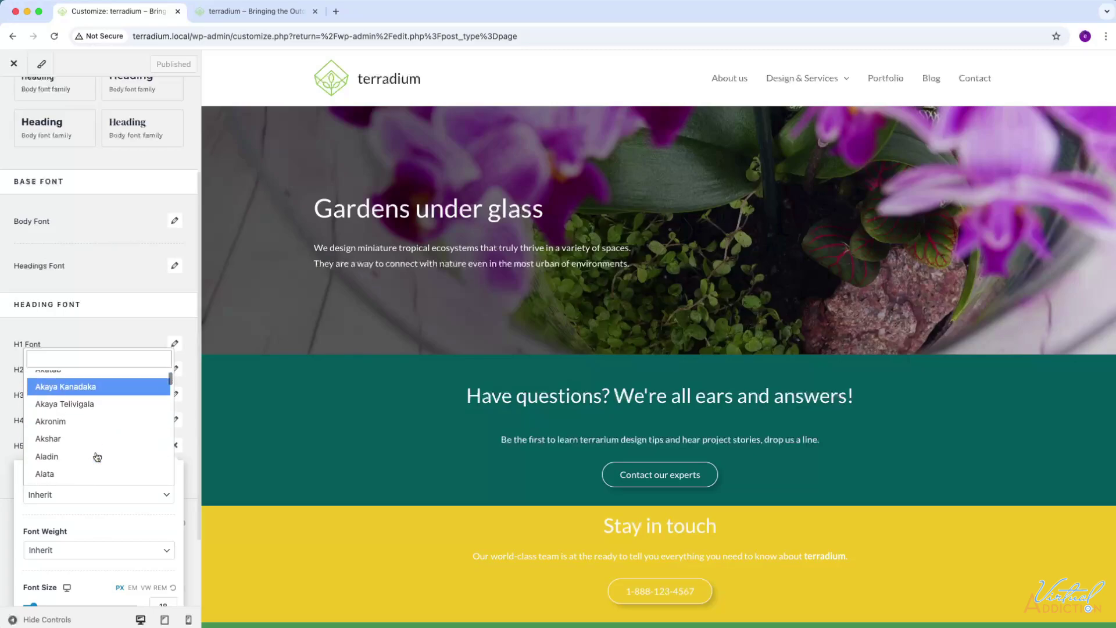
scroll(97, 457, "down", 5)
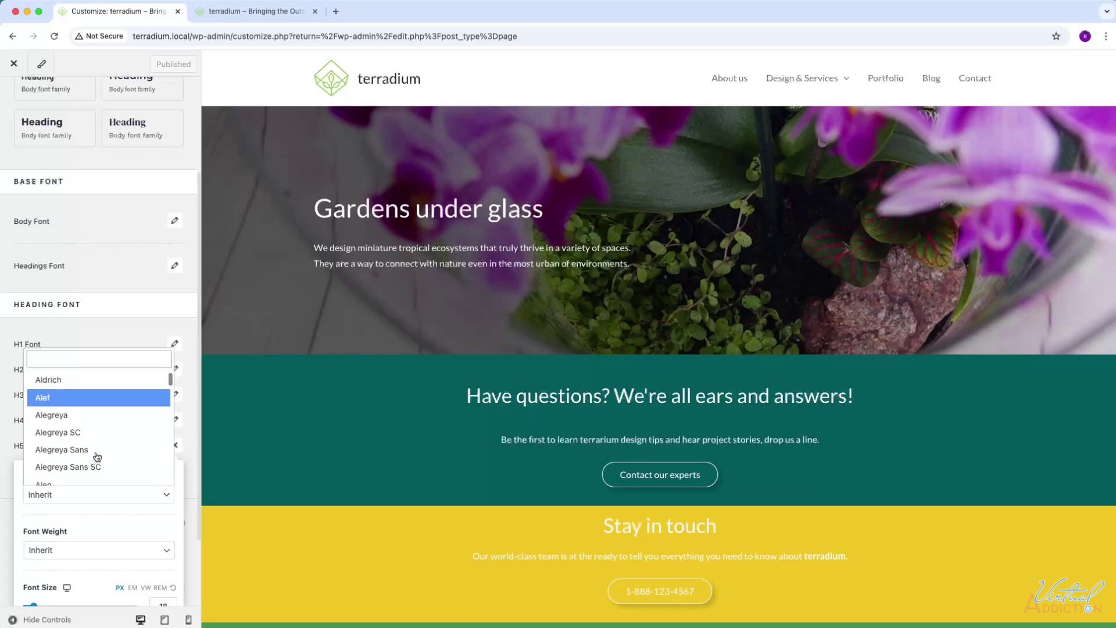
scroll(97, 456, "down", 4)
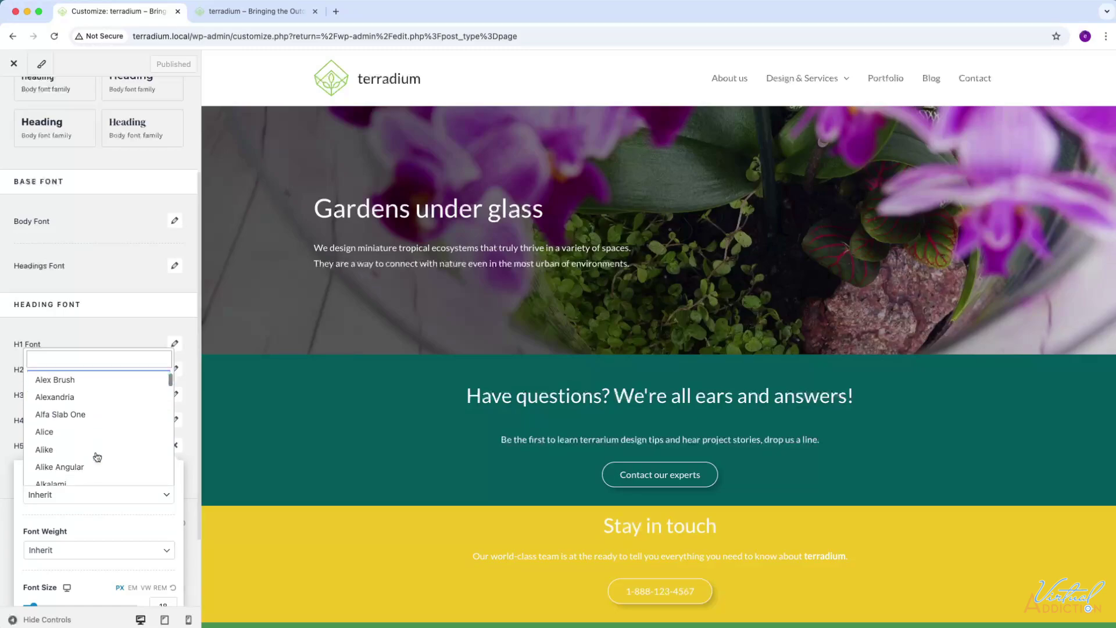
scroll(98, 457, "down", 4)
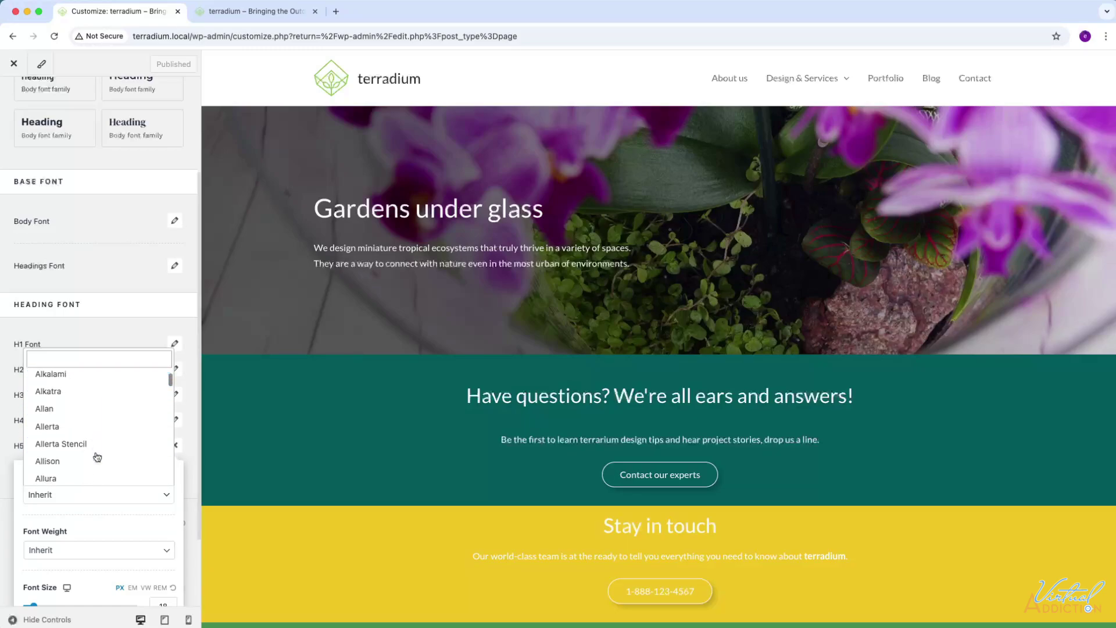
scroll(97, 457, "down", 1)
left_click(57, 434)
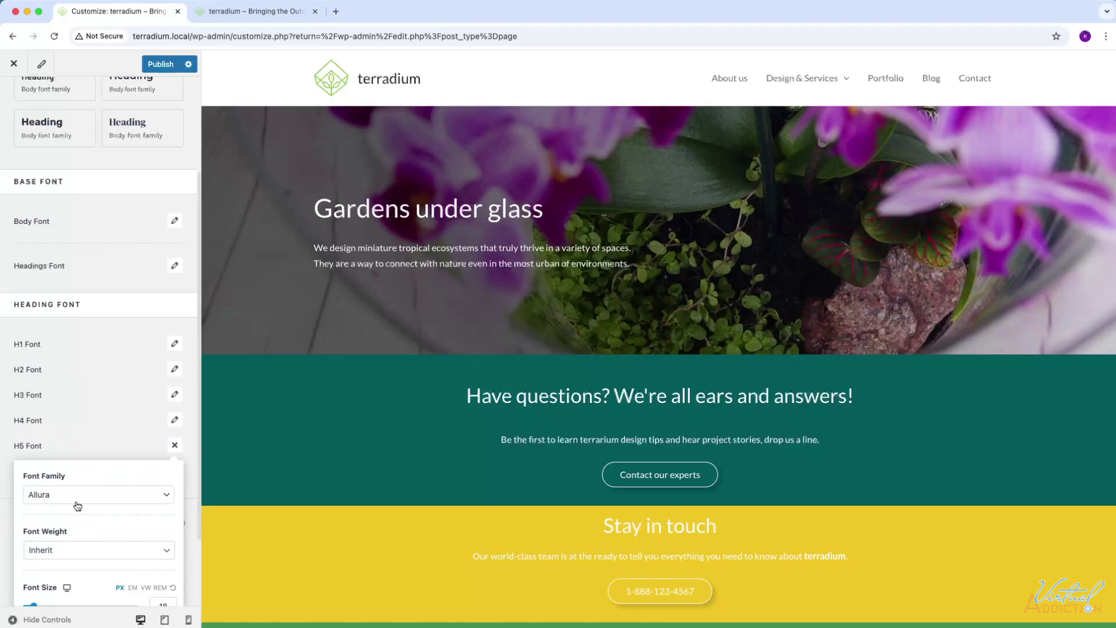
Set the H5 font size to 60 px and publish the Customizer changes.
scroll(77, 506, "down", 3)
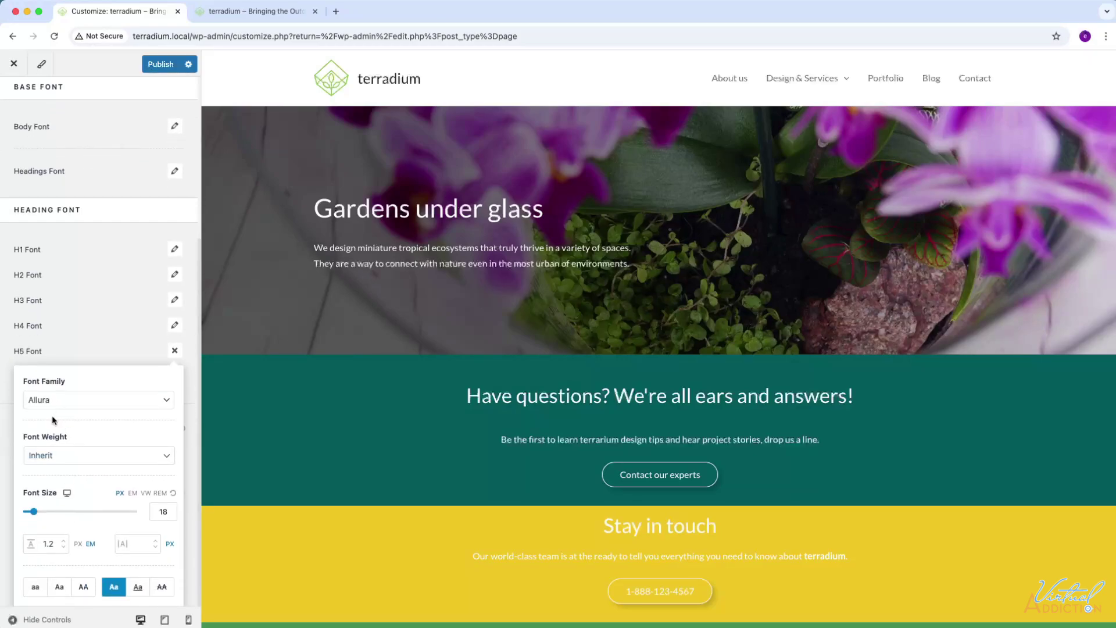
double_click(152, 507)
left_click_drag(152, 508, 145, 510)
type("60")
left_click(157, 65)
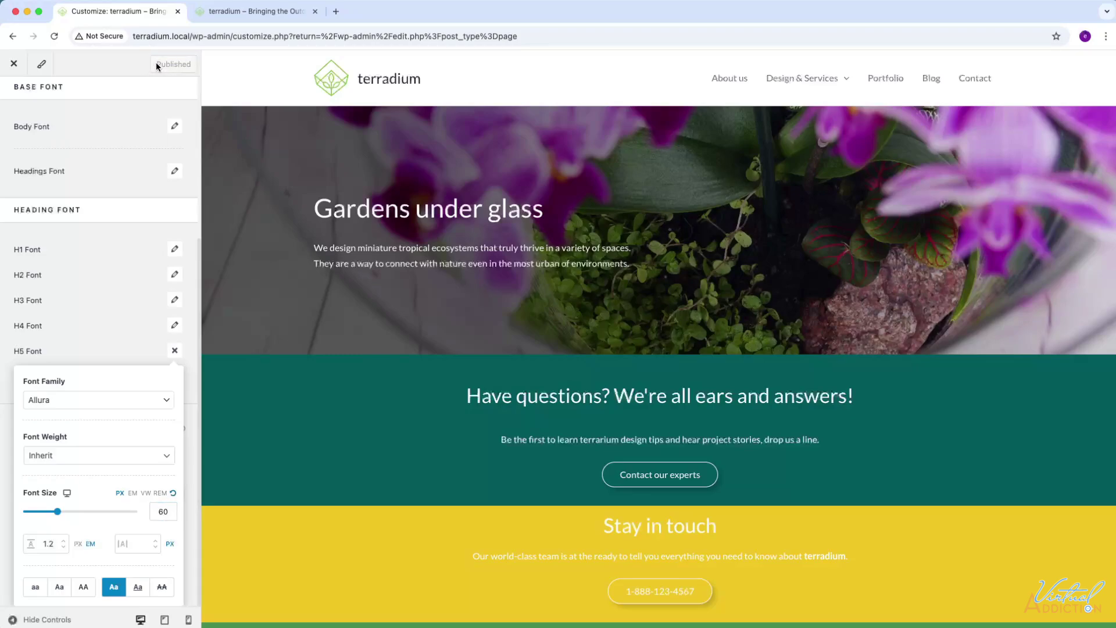
Reopen the Home page for editing and change the "Gardens under glass" heading to level H5.
left_click(13, 66)
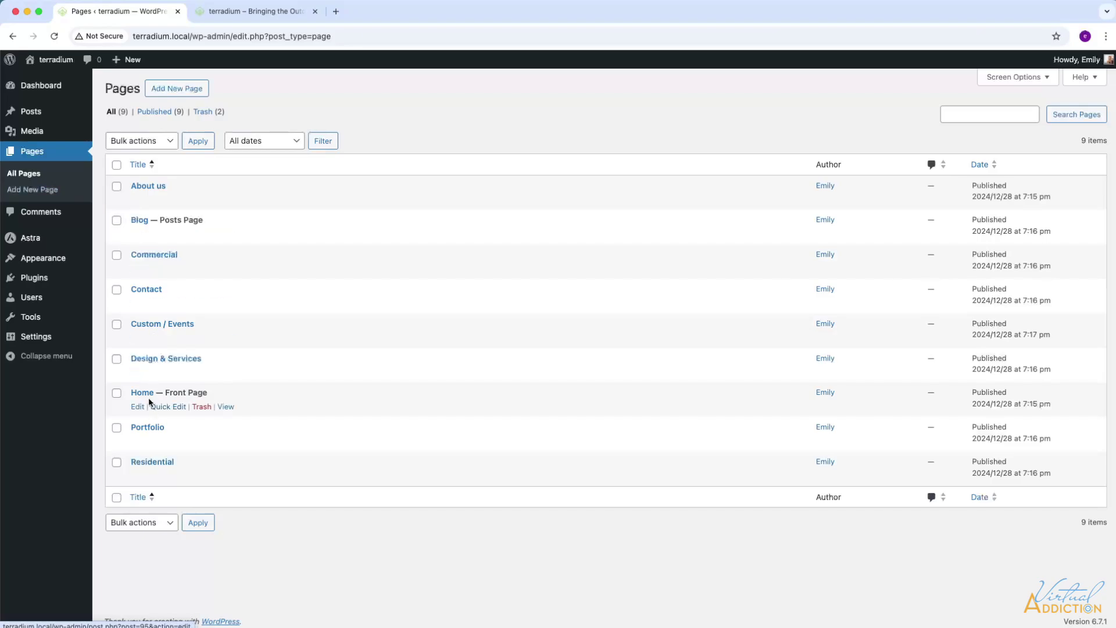
left_click(137, 406)
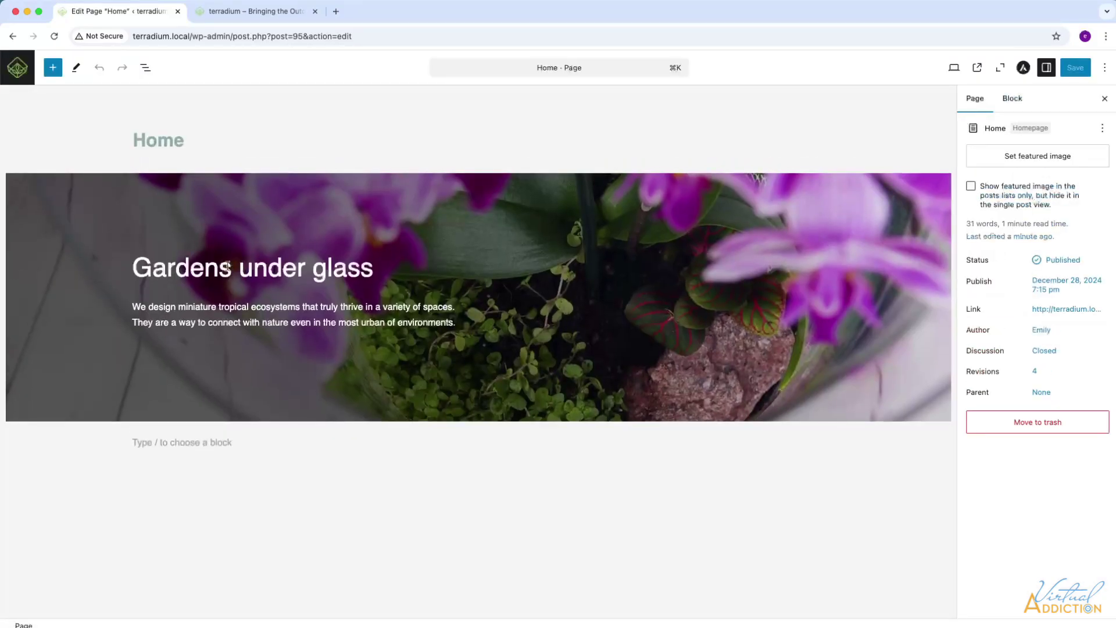
left_click(227, 266)
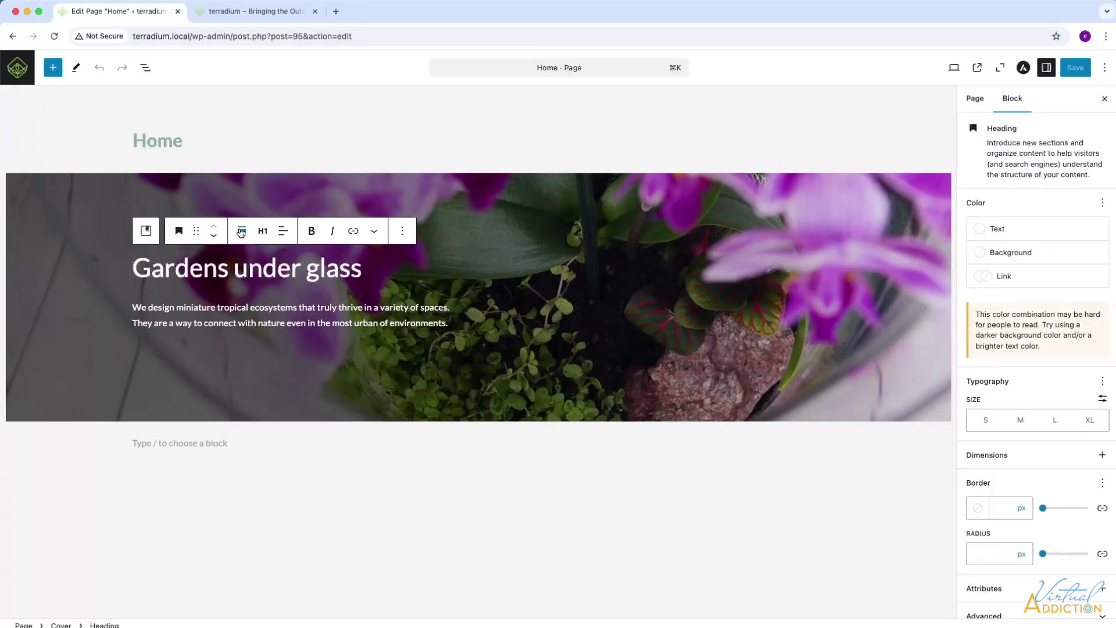
left_click(263, 231)
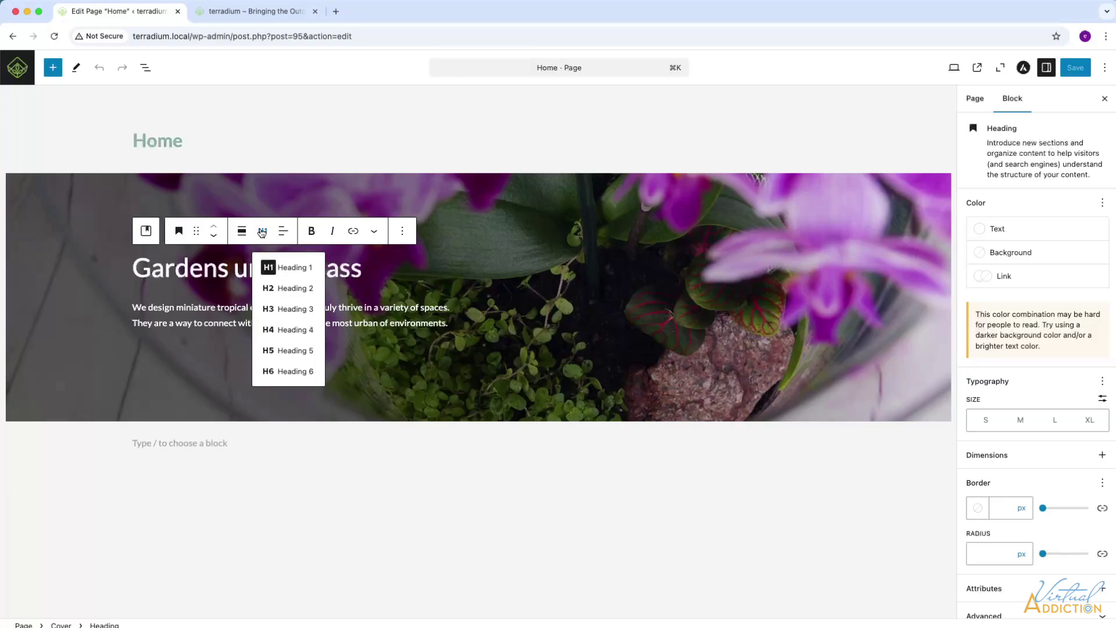
left_click(296, 349)
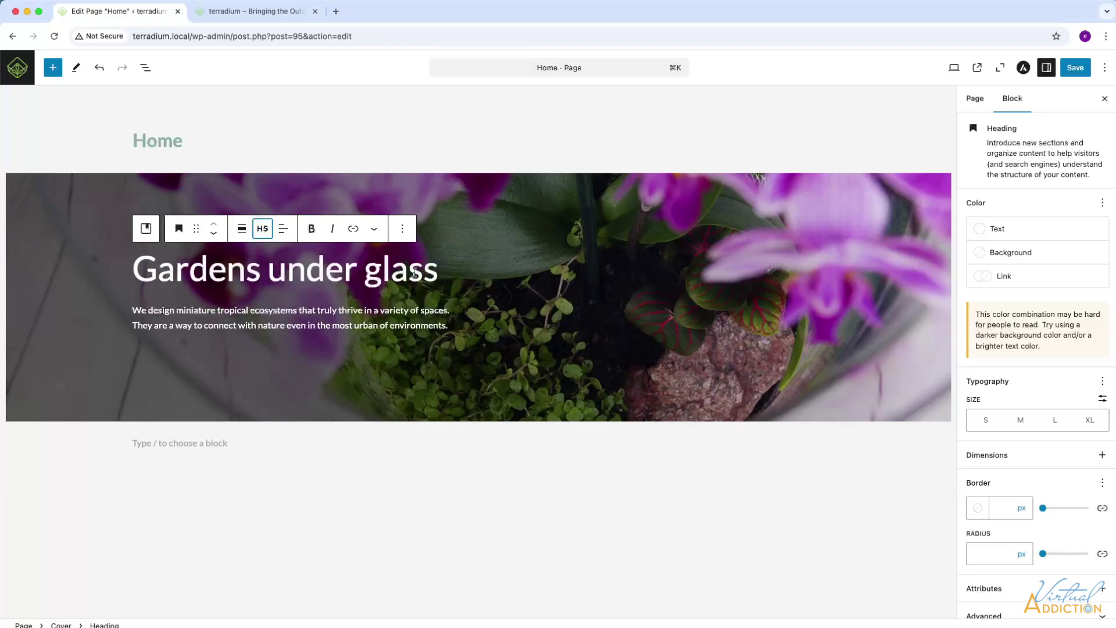
Save the Home page and reload the live site to check the "Gardens under glass" heading font.
left_click(1074, 69)
left_click(255, 12)
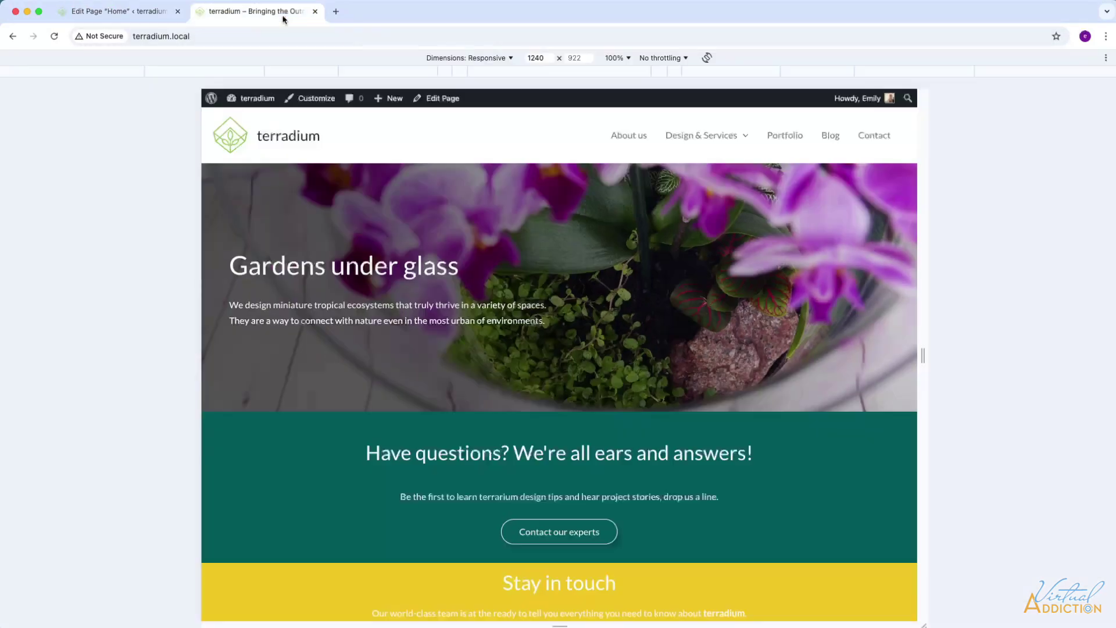
left_click(54, 36)
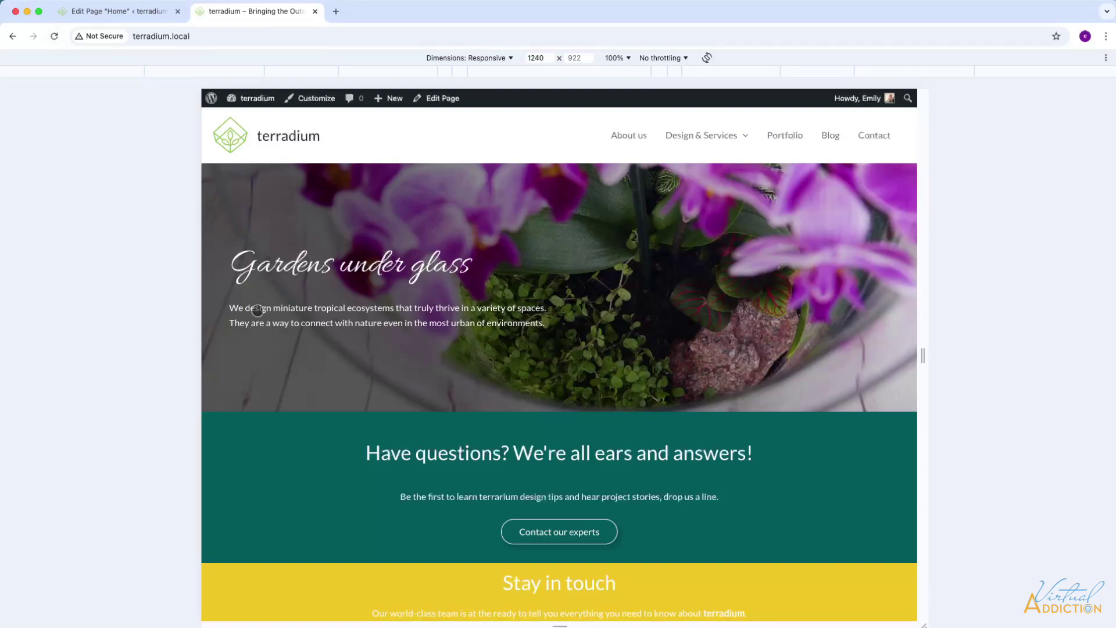
left_click(110, 13)
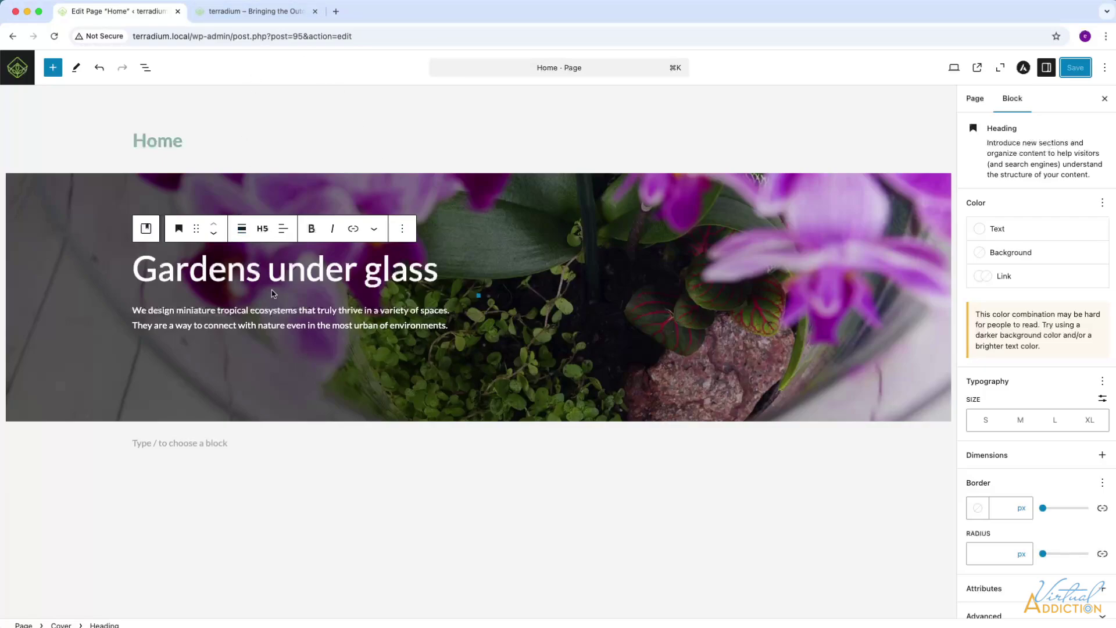
left_click(251, 16)
Insert a Columns block with a 50 / 50 layout below the Cover.
left_click(208, 444)
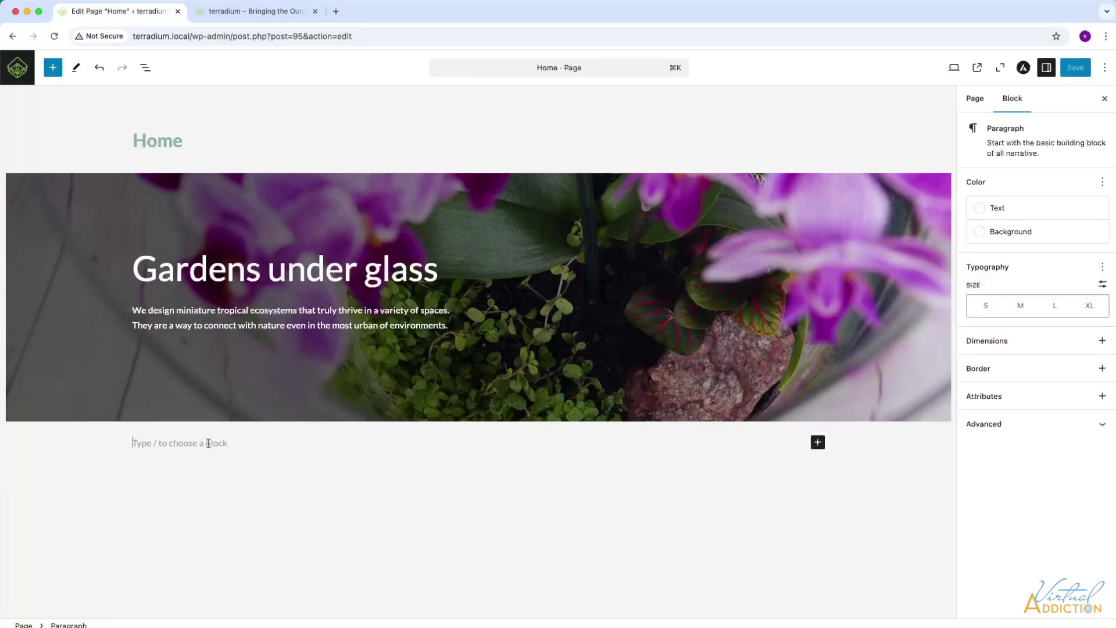
left_click(818, 443)
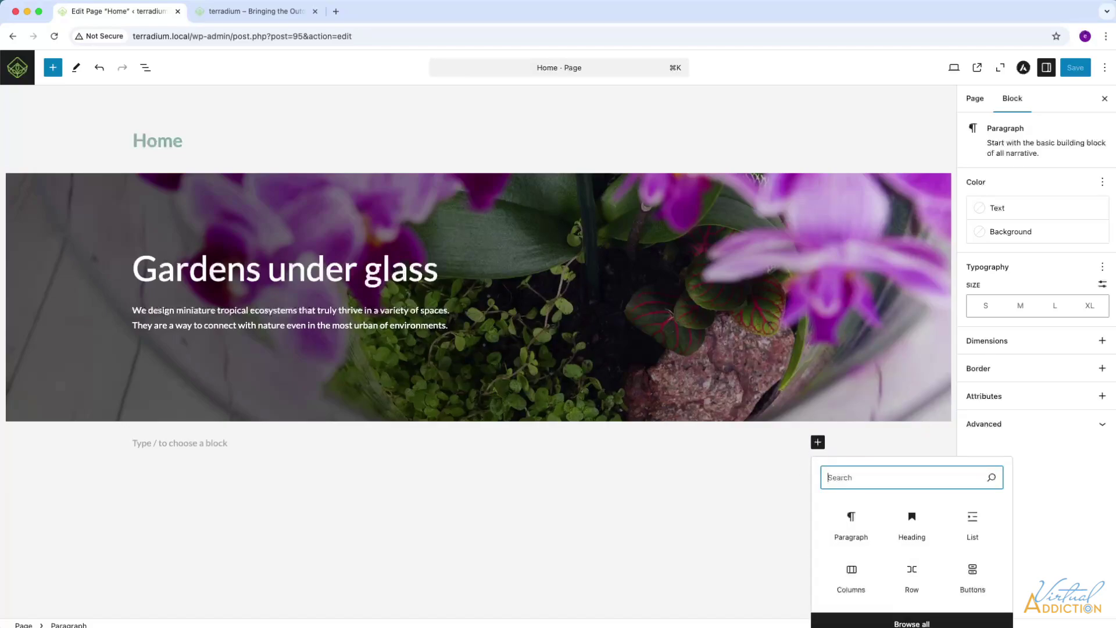
left_click(851, 573)
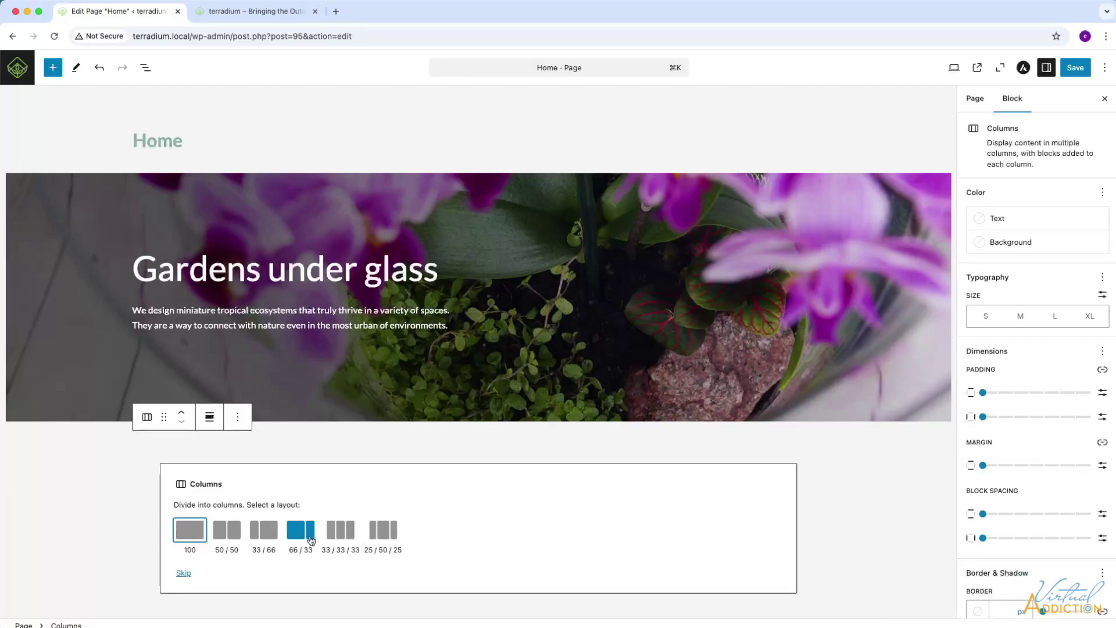
left_click(220, 535)
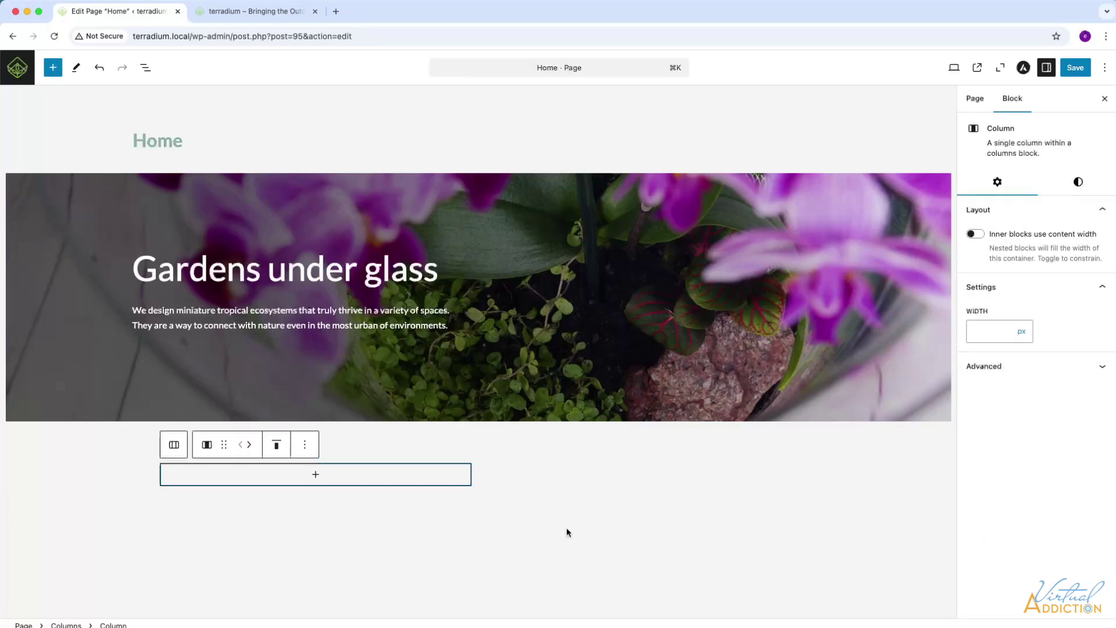
Fill the first column with an H4 heading "Design - Build - Enjoy" and a paragraph beginning "Have a micro garden idea that you want to bring to life?".
left_click(145, 68)
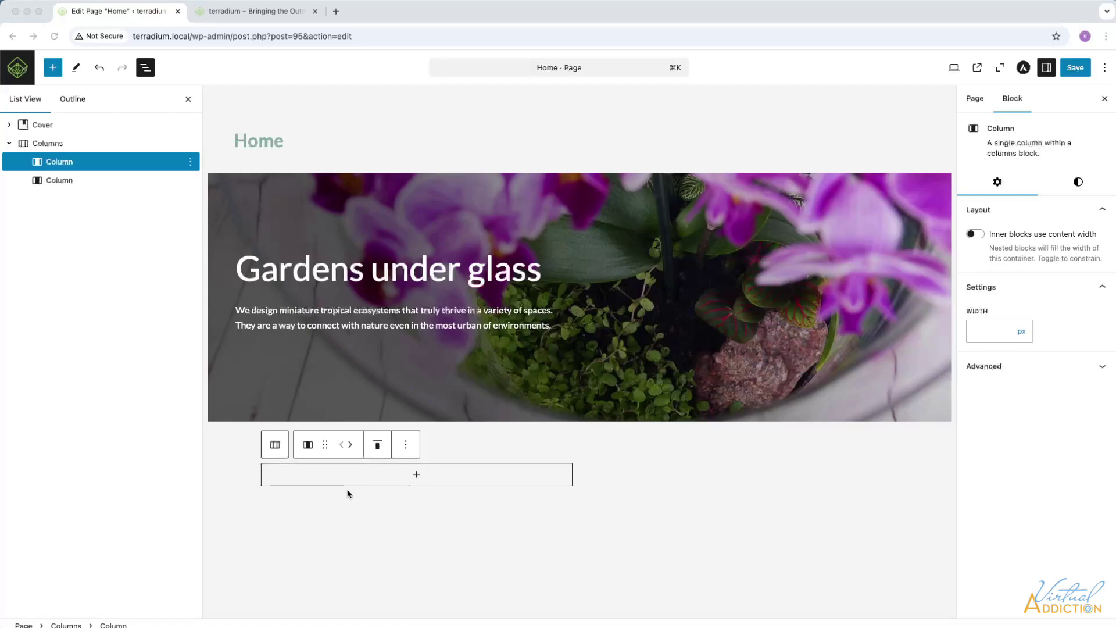
left_click(417, 475)
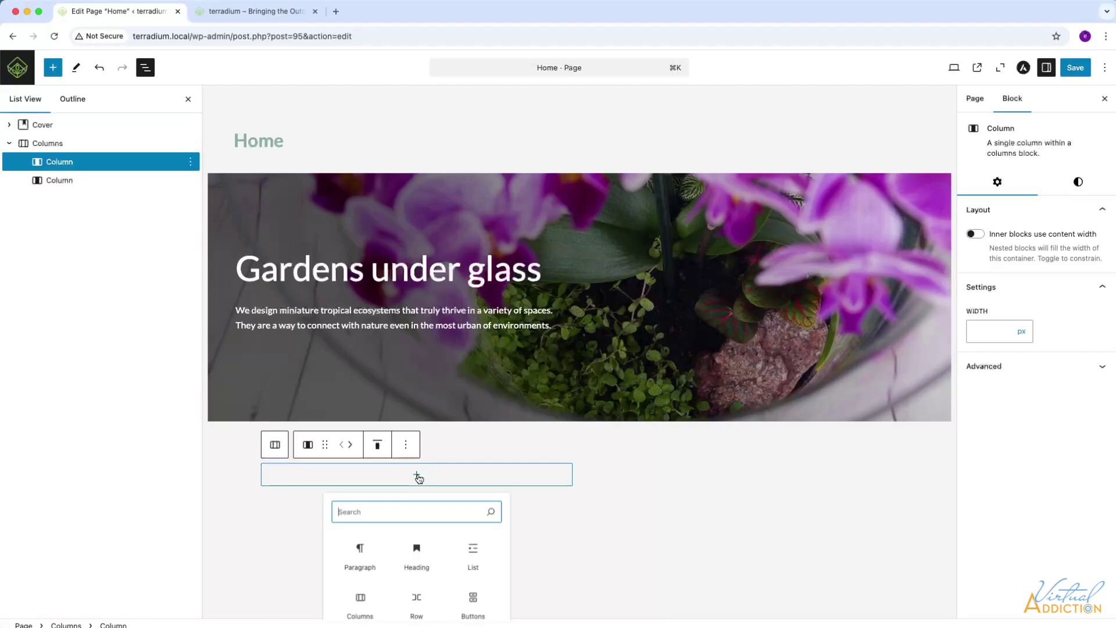
left_click(416, 559)
left_click(392, 445)
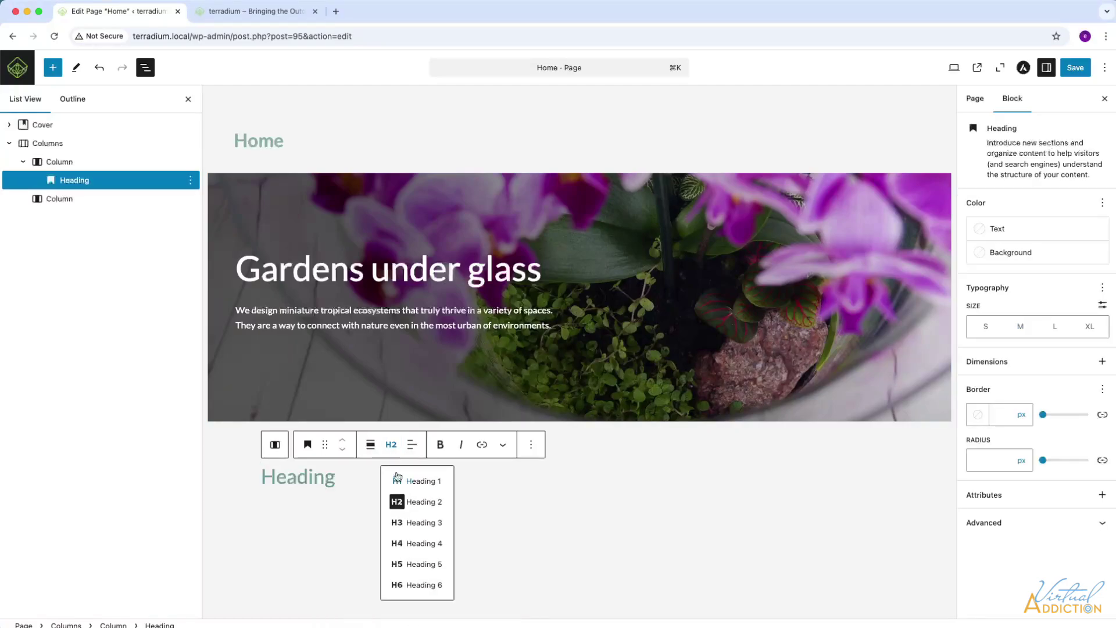
left_click(411, 547)
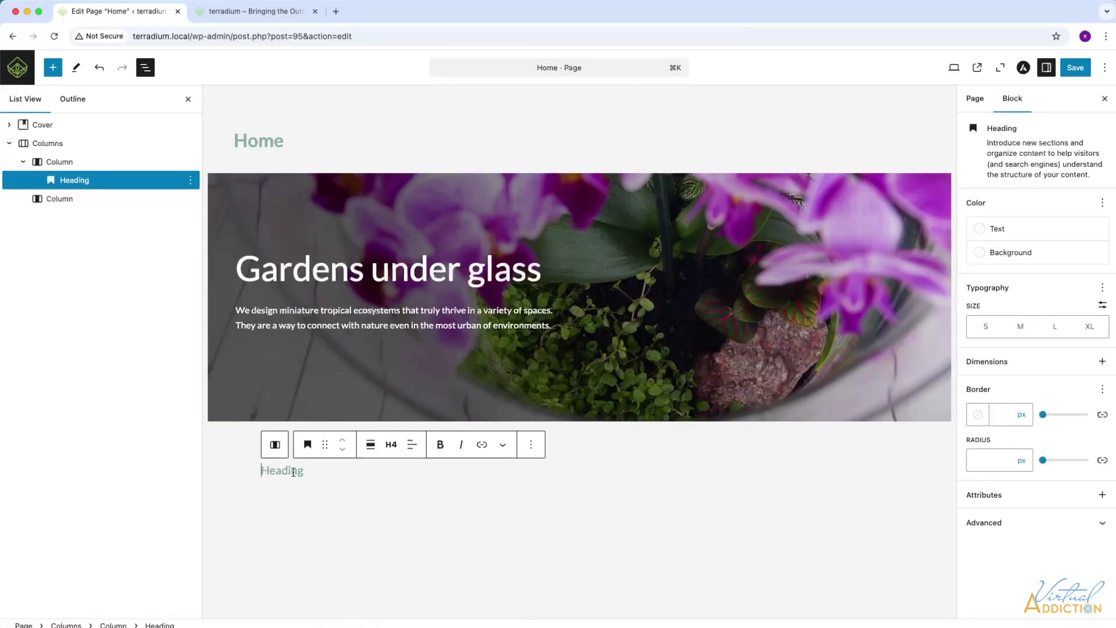
type("Design - Build - Enjoy")
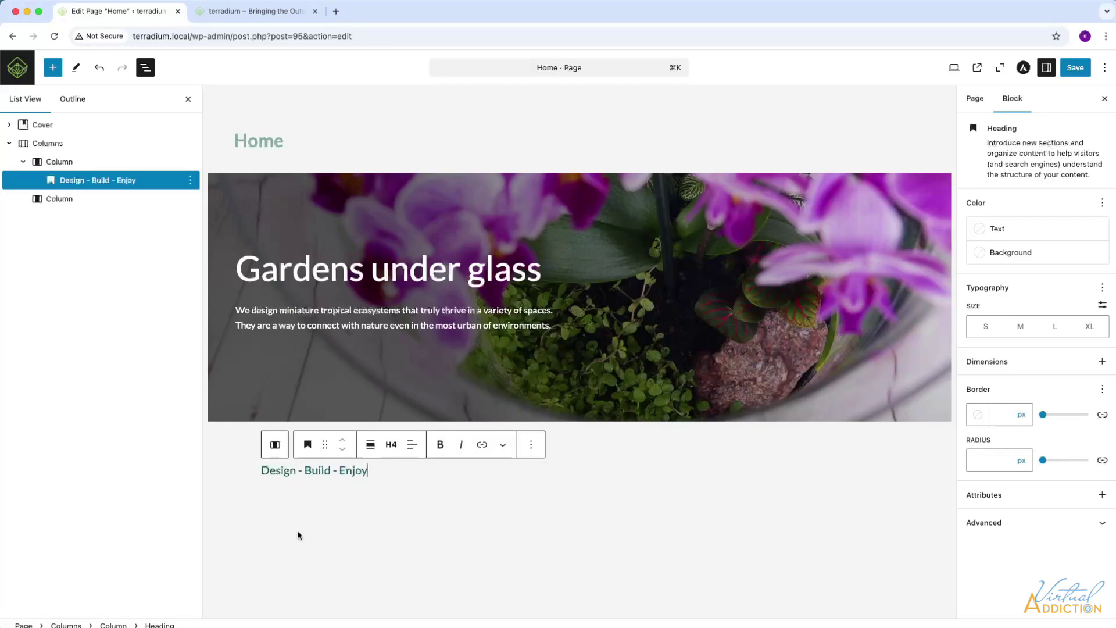
key("Return")
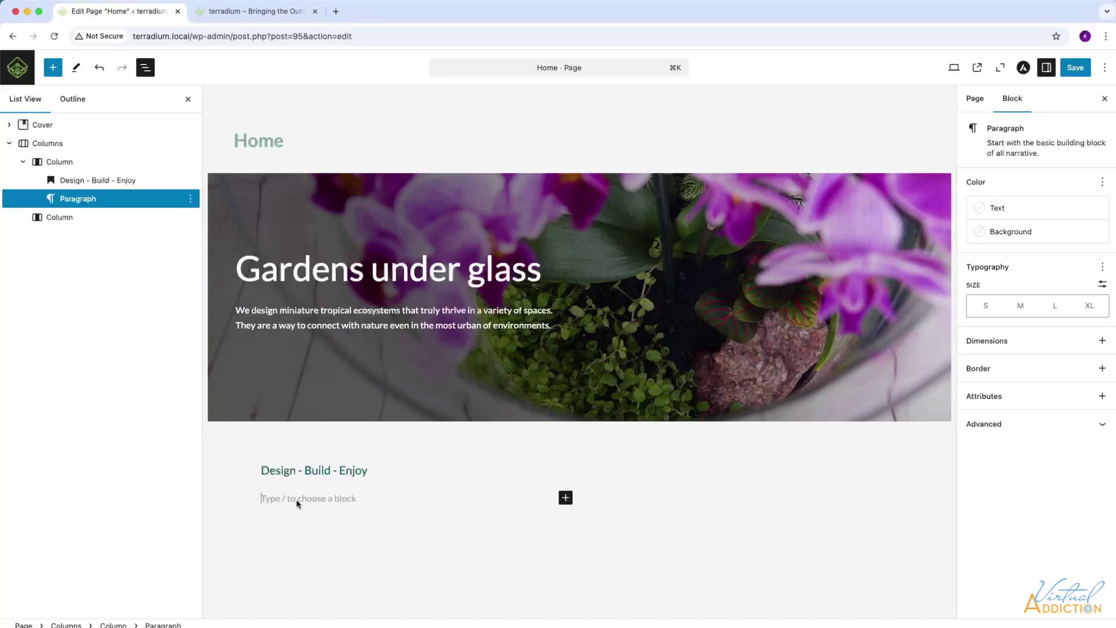
type("Have a micro garden idea that you want to bring to life? Do you want to brighten up your home or workspace? Want it to look beautiful but be low maintenance? We can help! We are terrarium experts and thrive on bringing ideas to life. We want to enhance living spaces with these beautiful glass garden globes. Let us design the perfect terrarium for your space!")
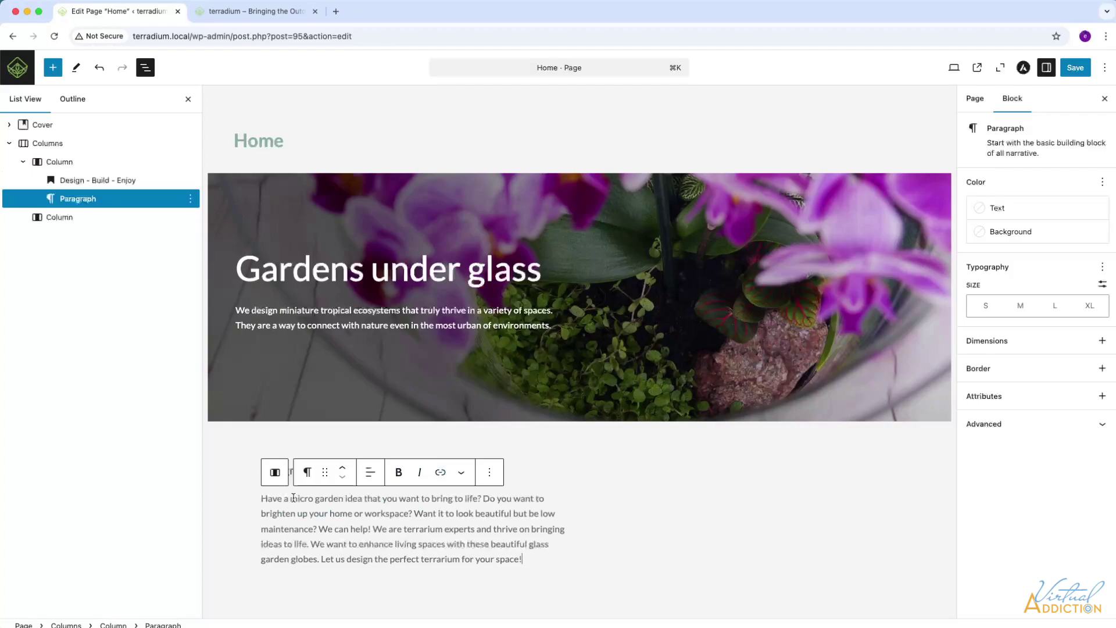
Add a Buttons block below the first column's paragraph and label its button "Terradium designs".
left_click(53, 68)
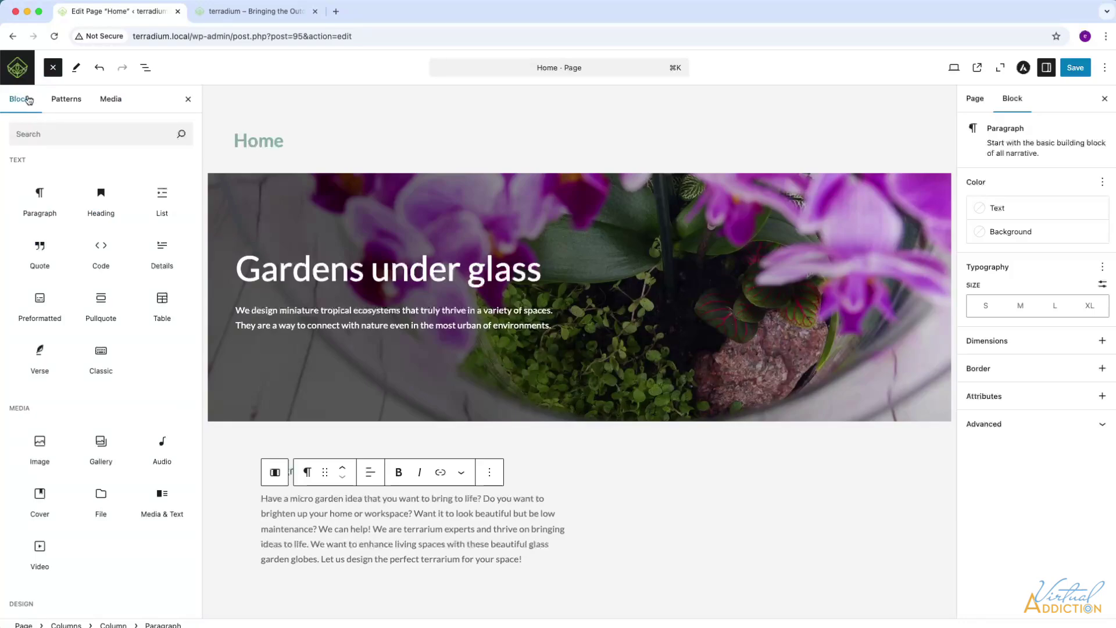
left_click(35, 135)
type("button")
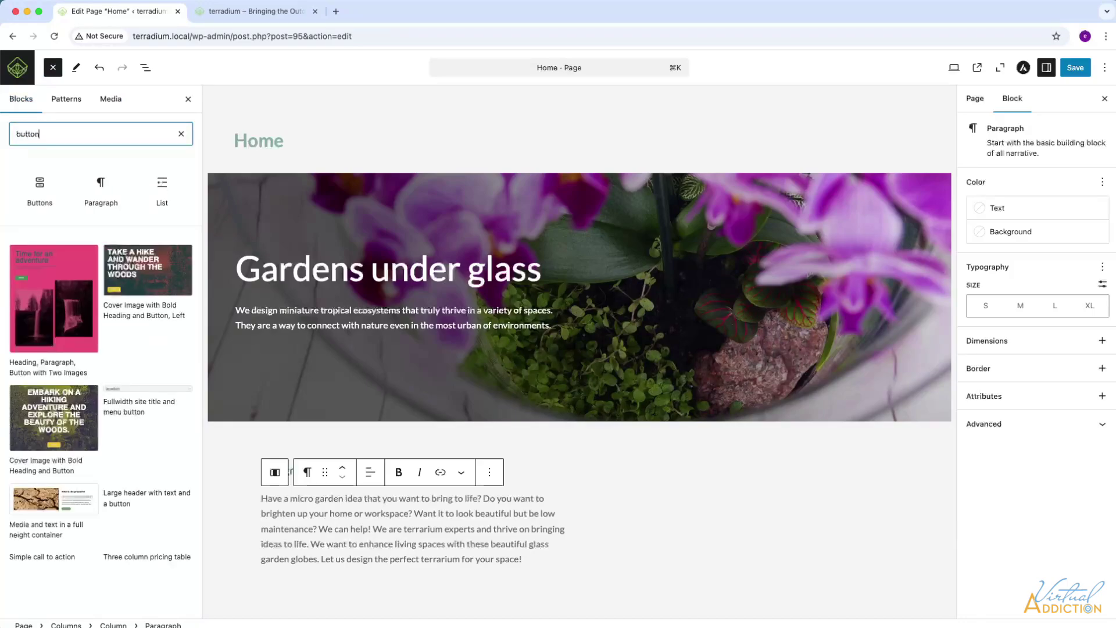
left_click(101, 190)
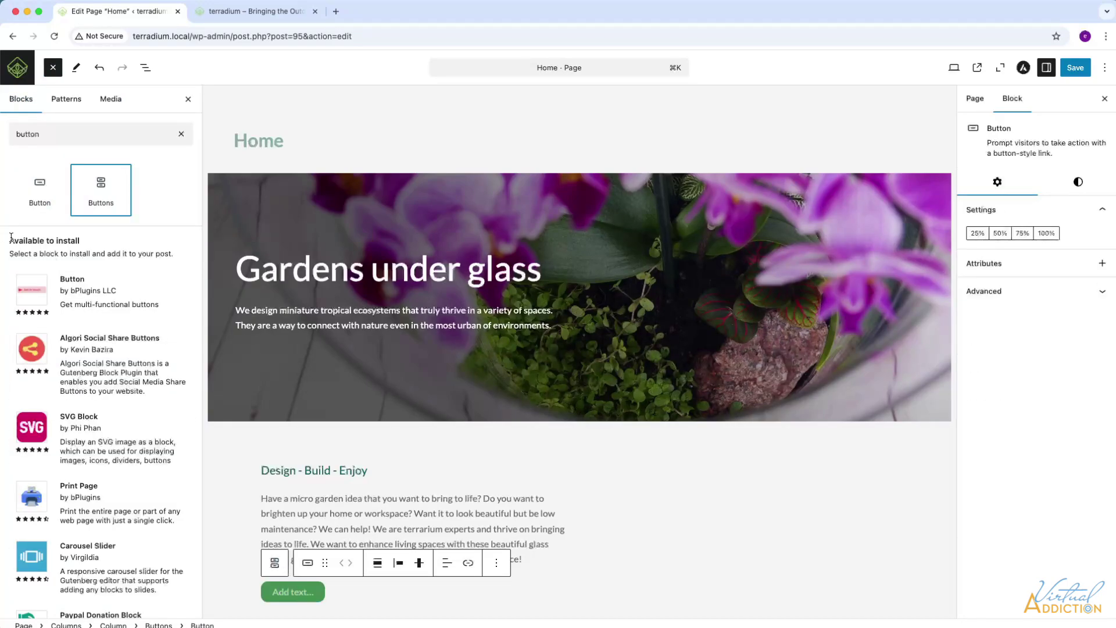
left_click(284, 591)
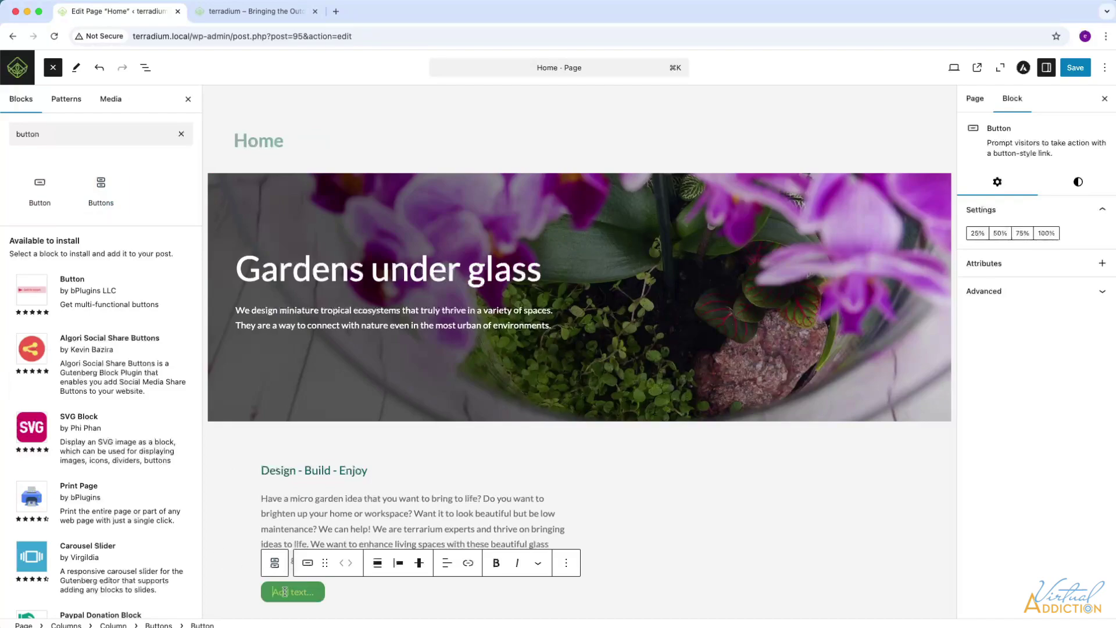
type("Terradium designs")
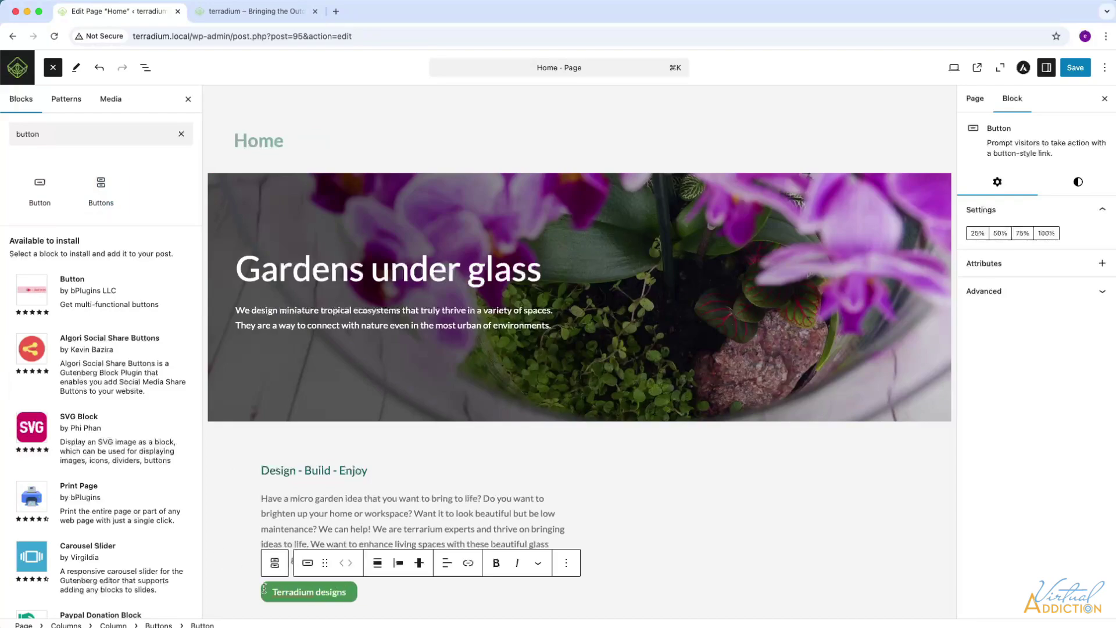
Link the "Terradium designs" button to the Design & Services page.
left_click(467, 562)
type("des")
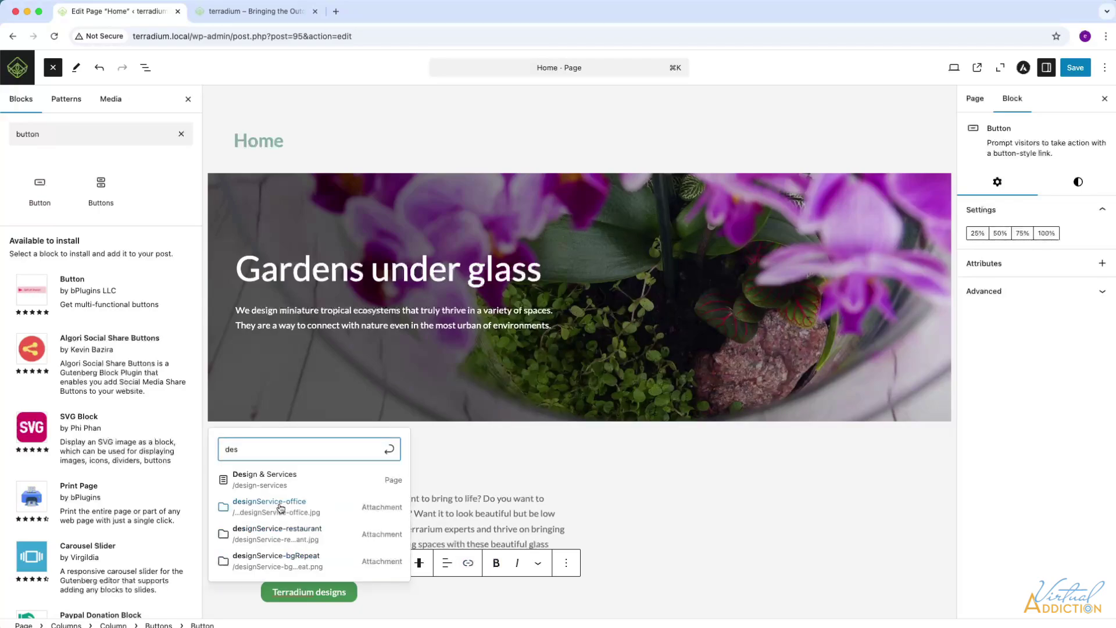
left_click(260, 482)
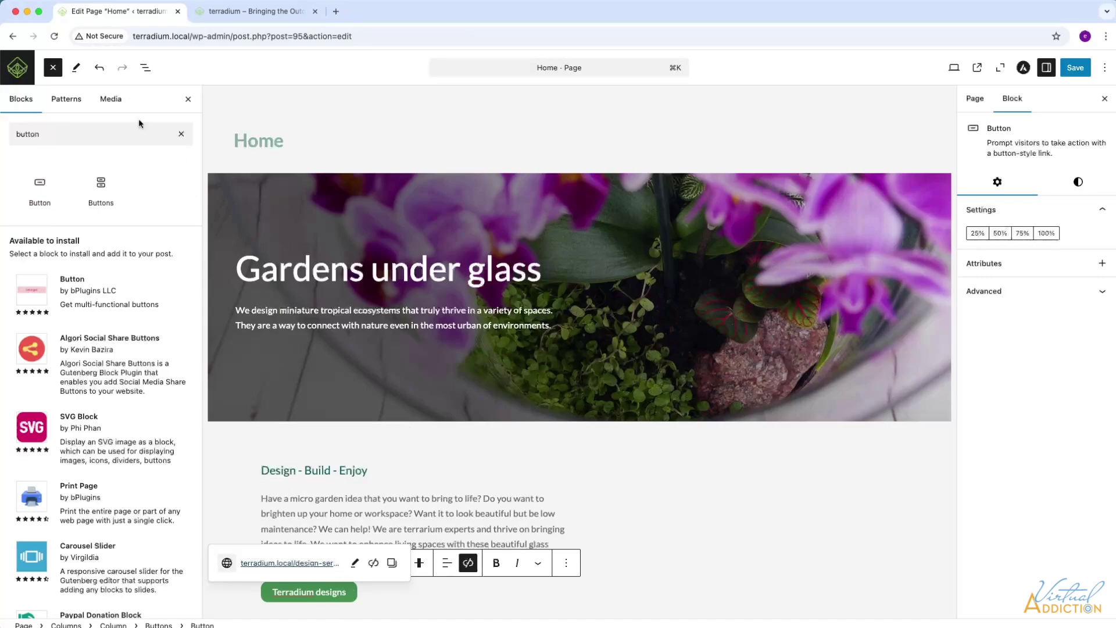
Set the "Terradium designs" button's background to the dark green theme colour, Color 2.
left_click(145, 67)
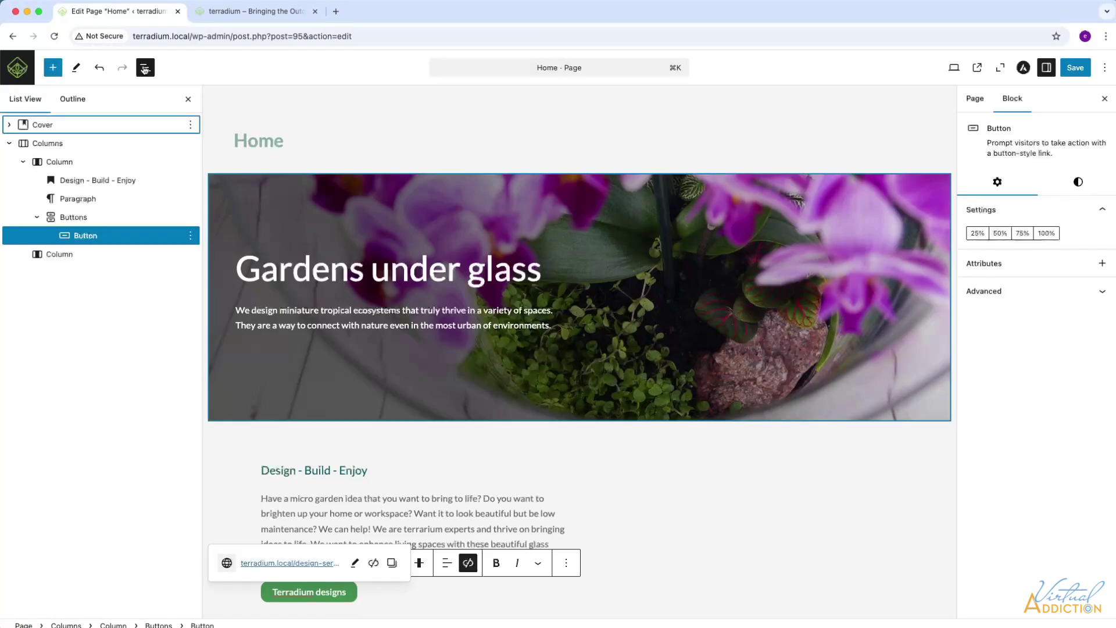
left_click(65, 231)
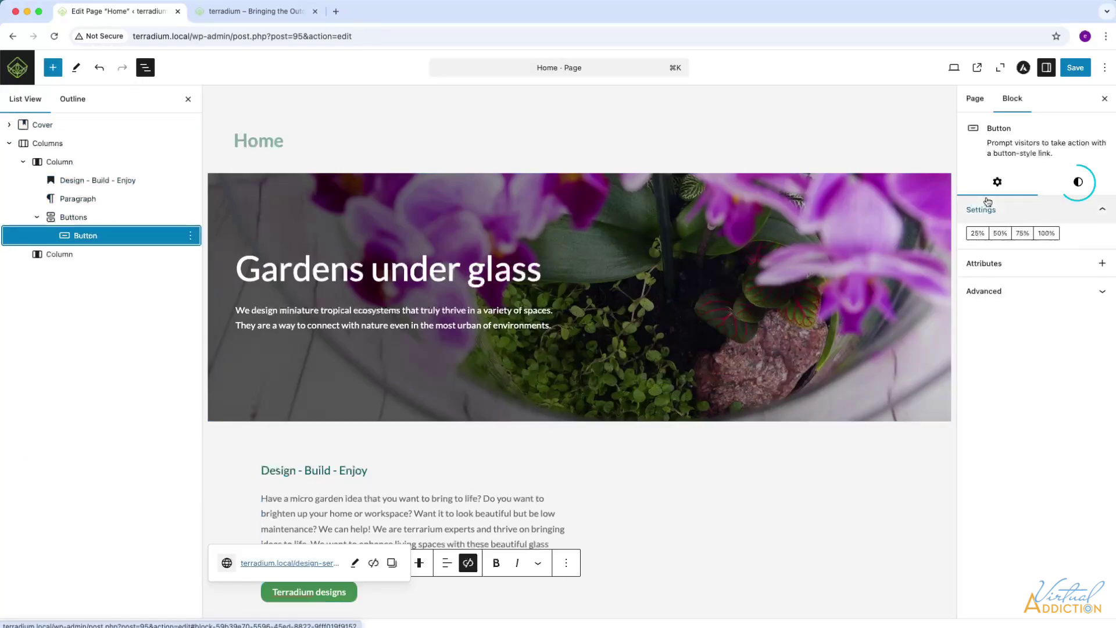
left_click(1078, 183)
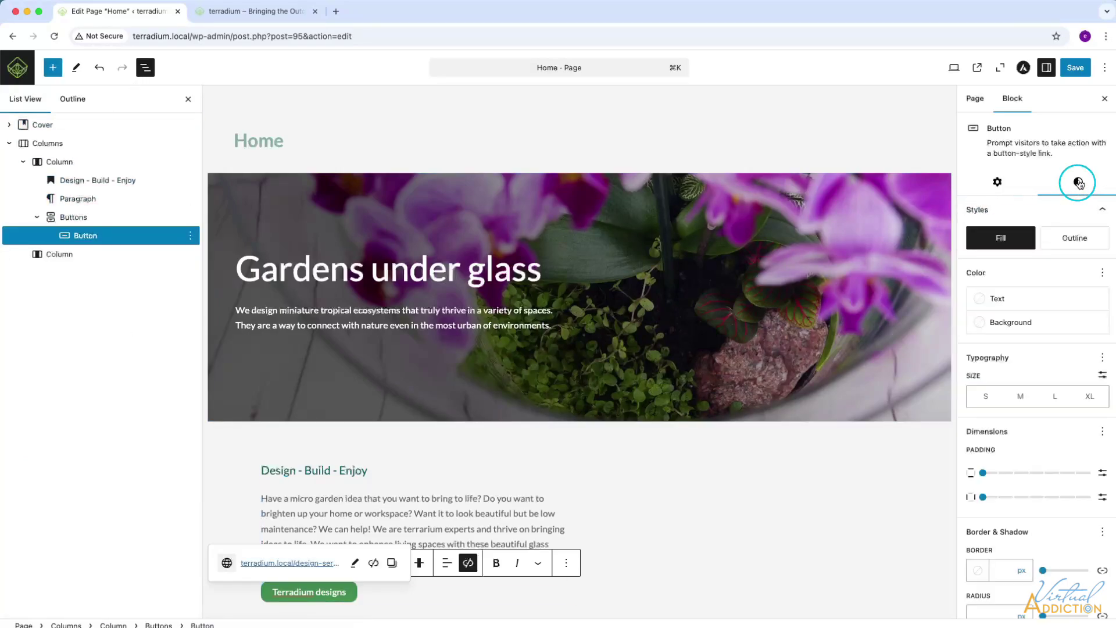
left_click(981, 323)
left_click(836, 455)
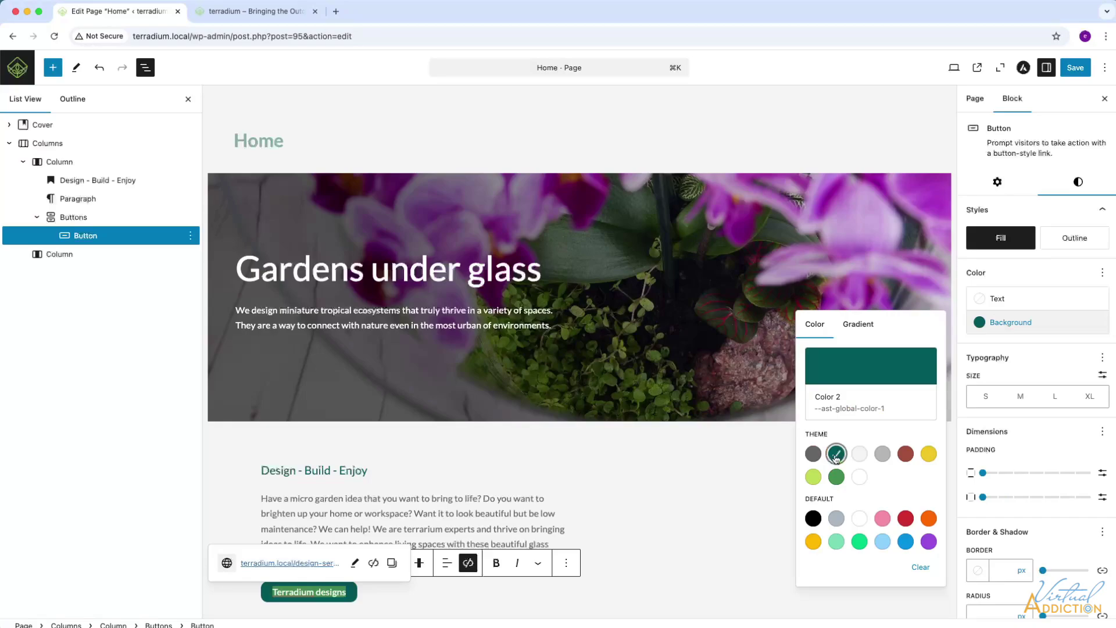
Set the button's horizontal padding to Small and its corner radius to 100 px.
scroll(988, 454, "down", 1)
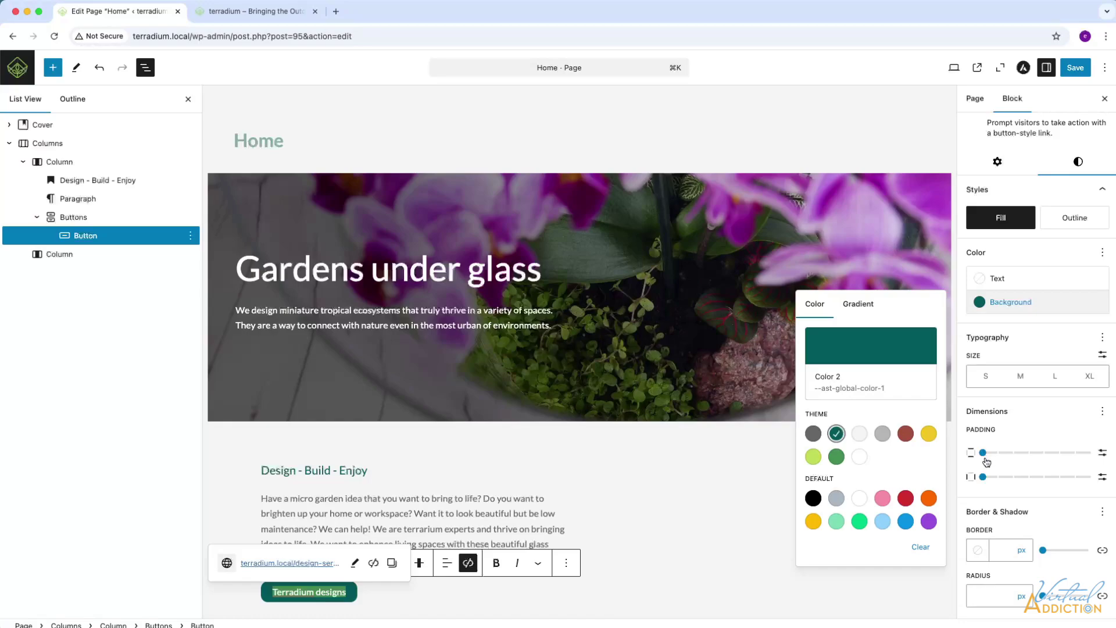
left_click_drag(983, 477, 1026, 478)
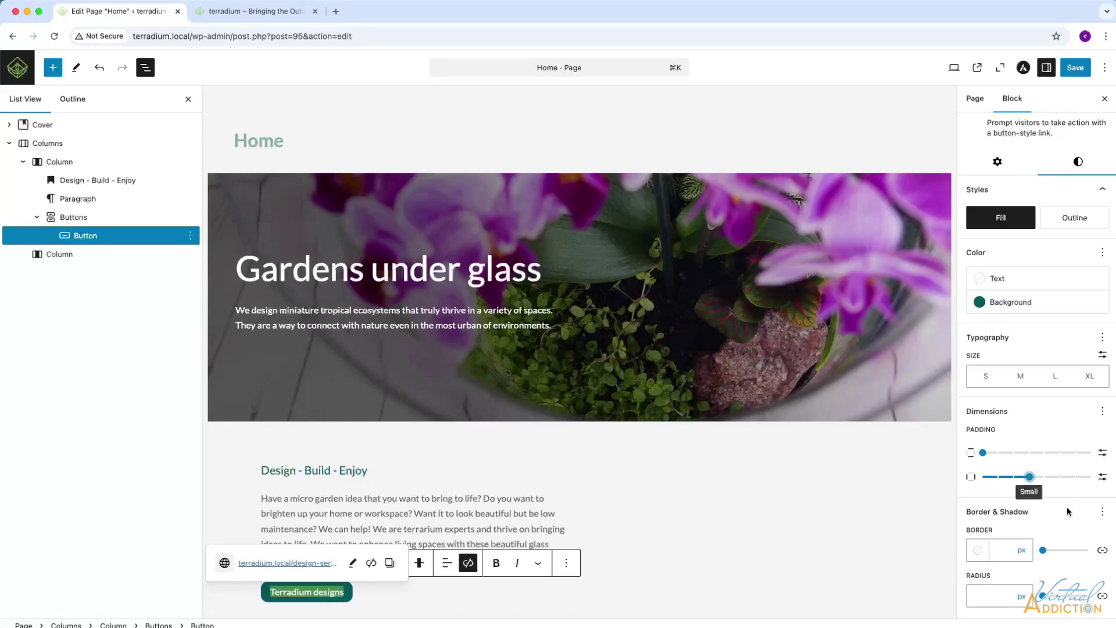
left_click_drag(1042, 596, 1088, 596)
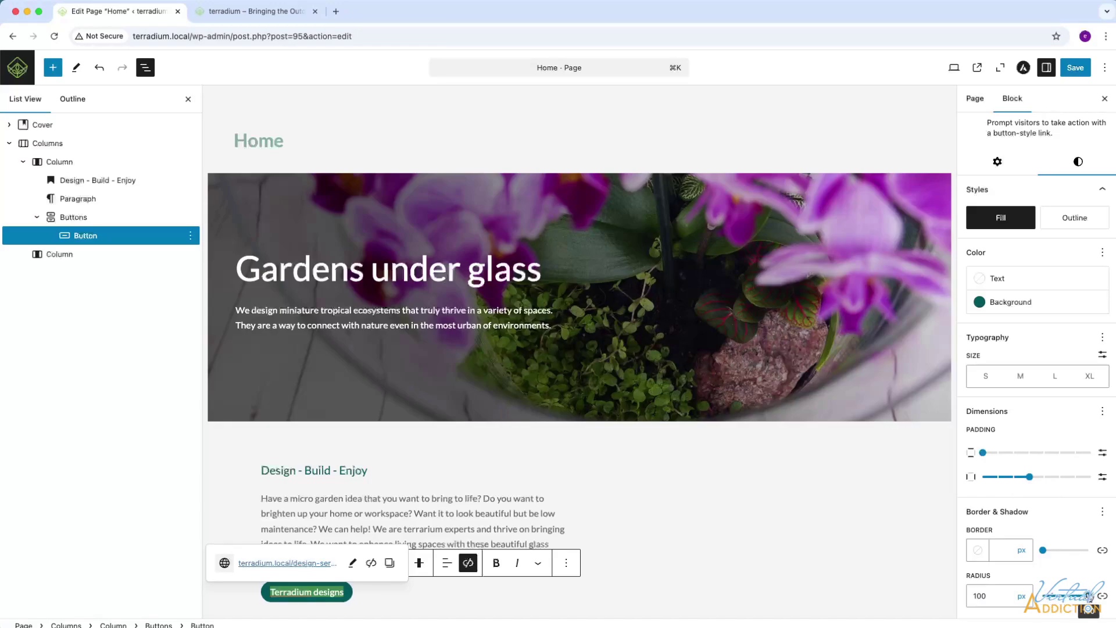
Give the button a 1 px border in the white theme colour.
left_click(977, 550)
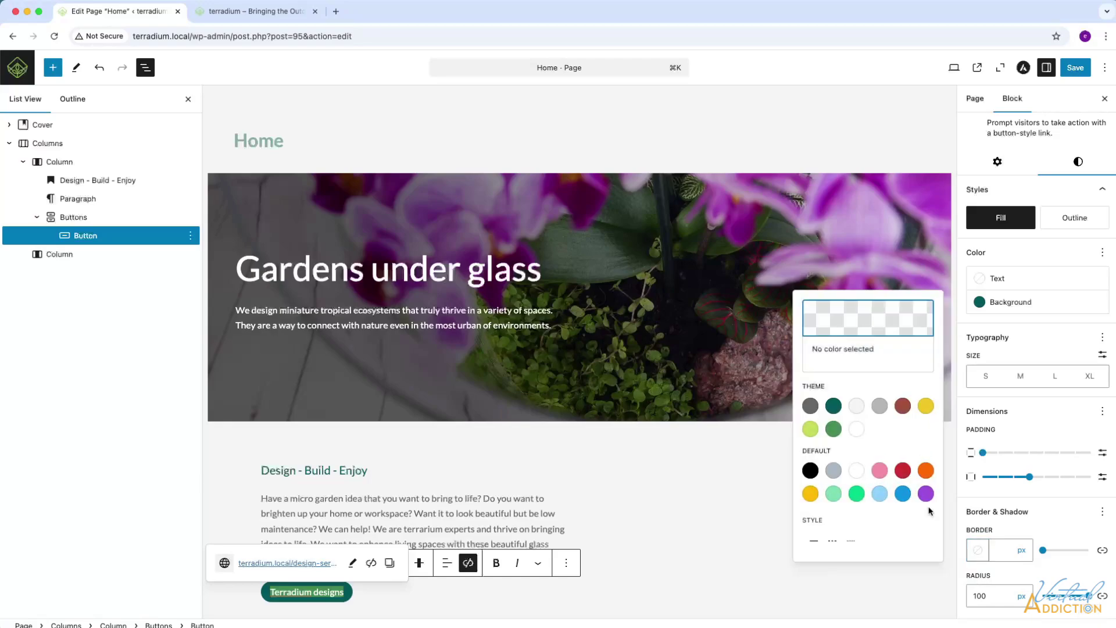
left_click(856, 429)
left_click(1006, 548)
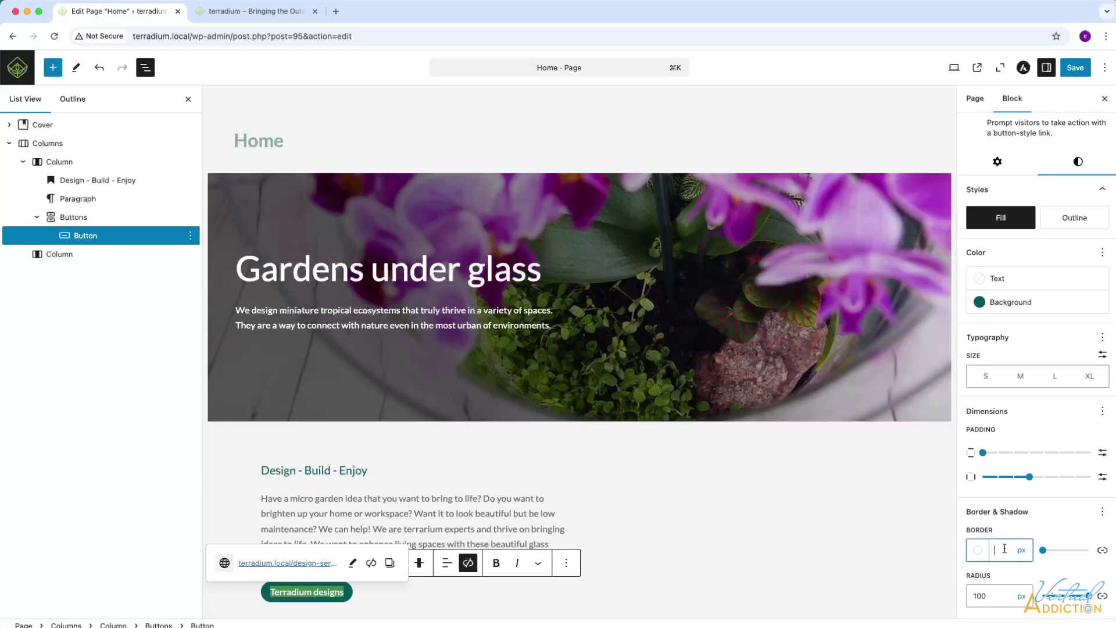
type("1")
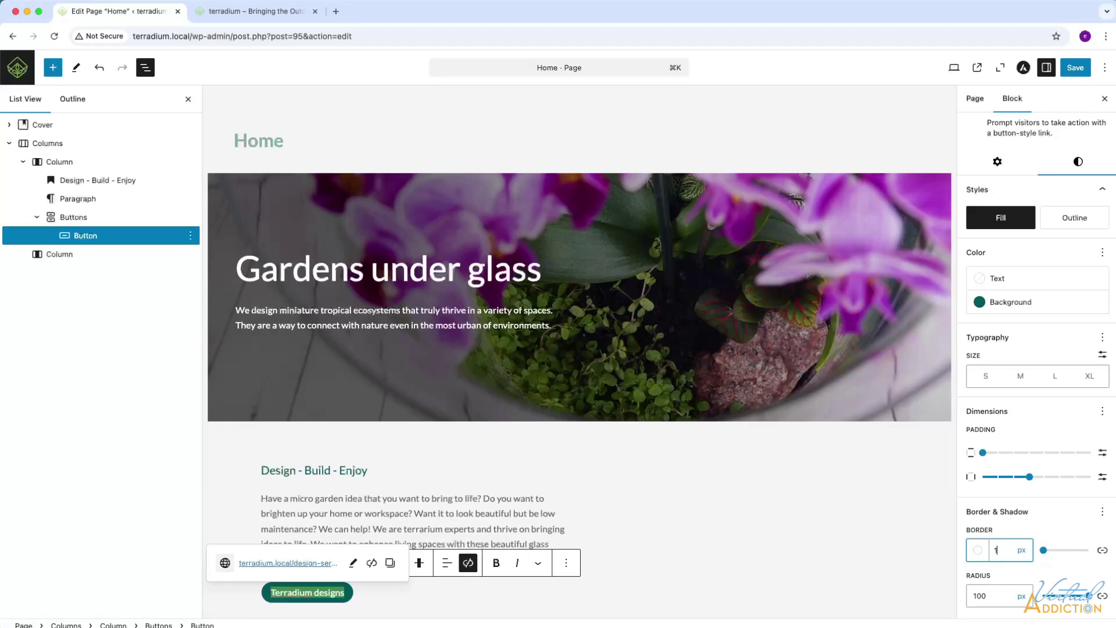
Enable the shadow setting for the button and apply the second drop shadow preset.
left_click(1102, 511)
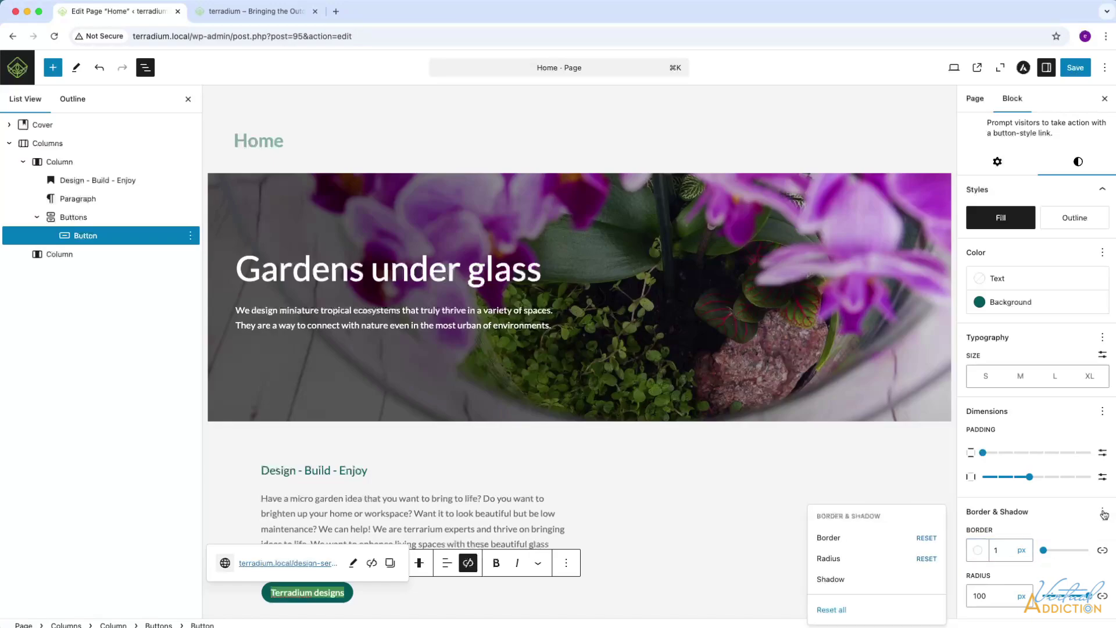
left_click(837, 579)
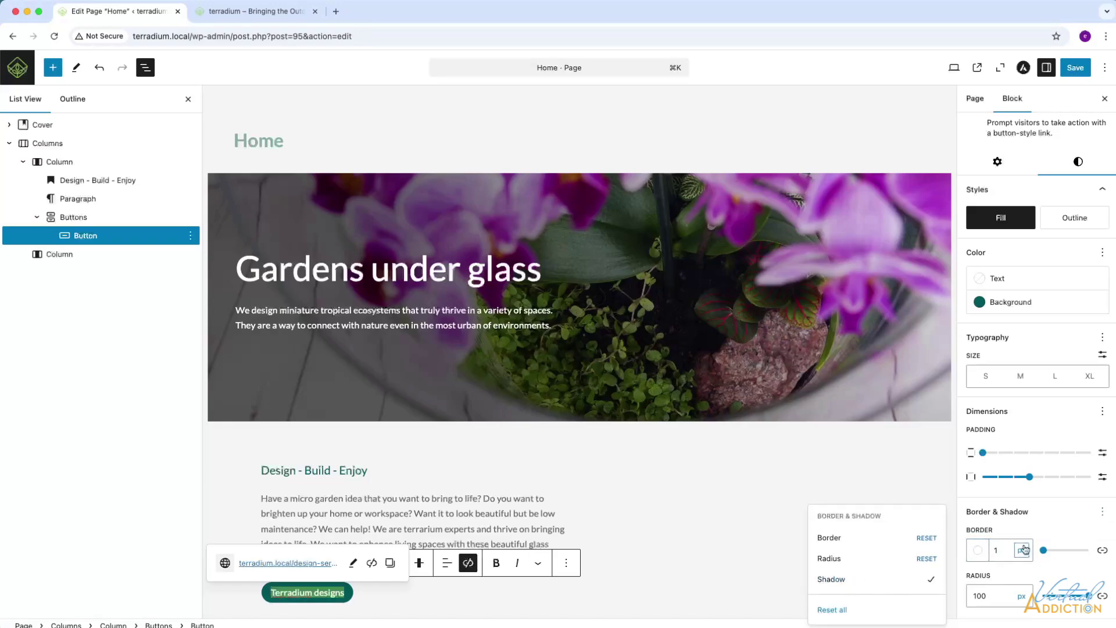
scroll(1000, 552, "down", 2)
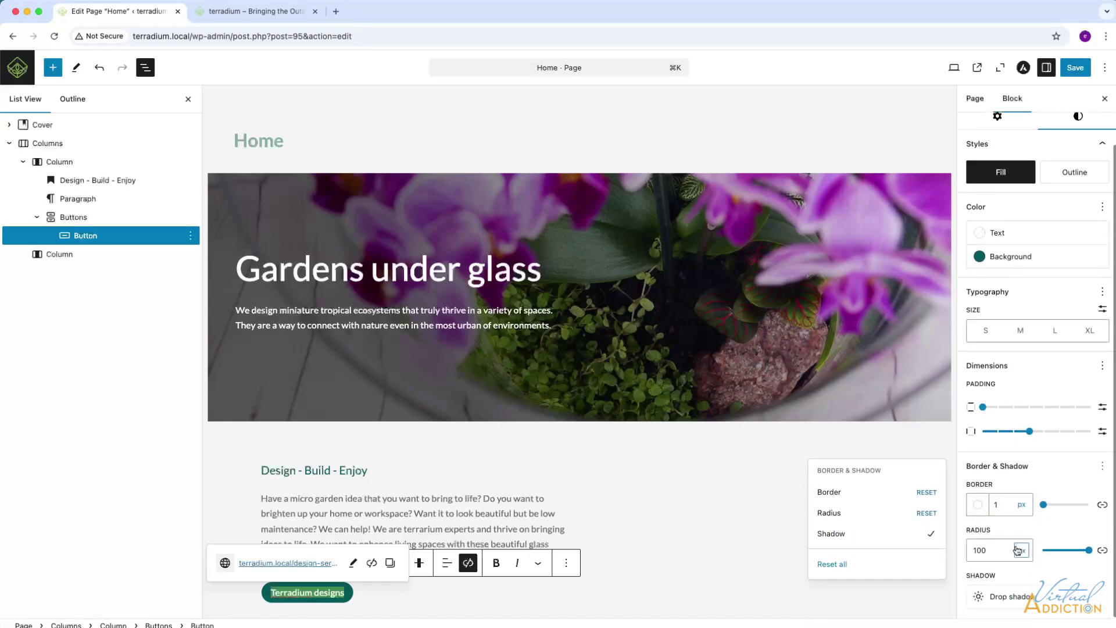
left_click(1009, 596)
left_click(833, 555)
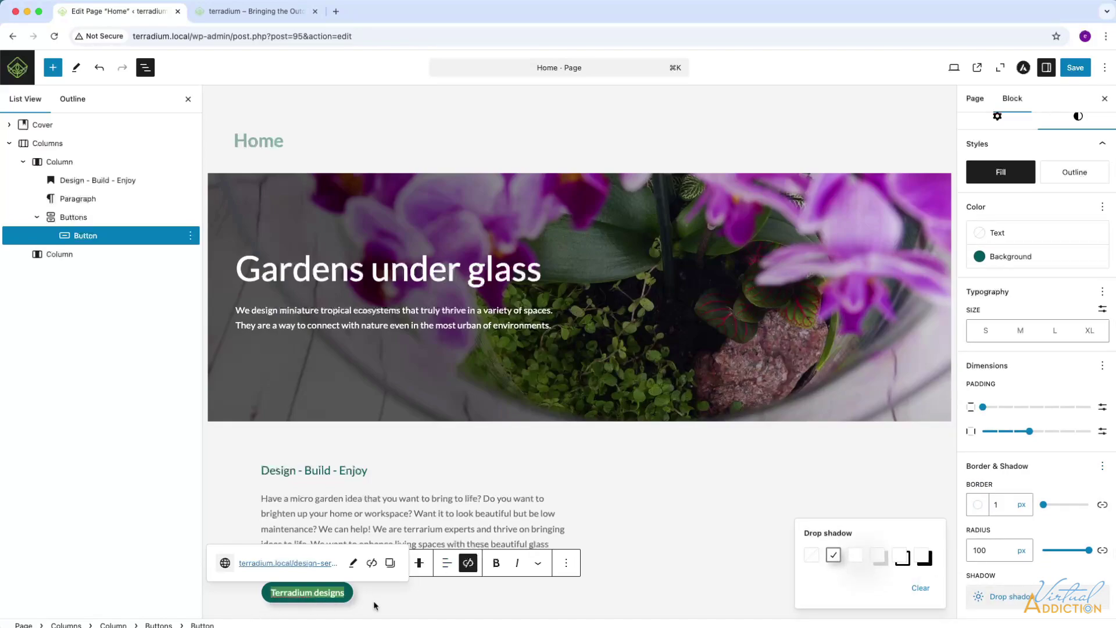
Add an Image block to the empty second column beside the text and button.
left_click(374, 602)
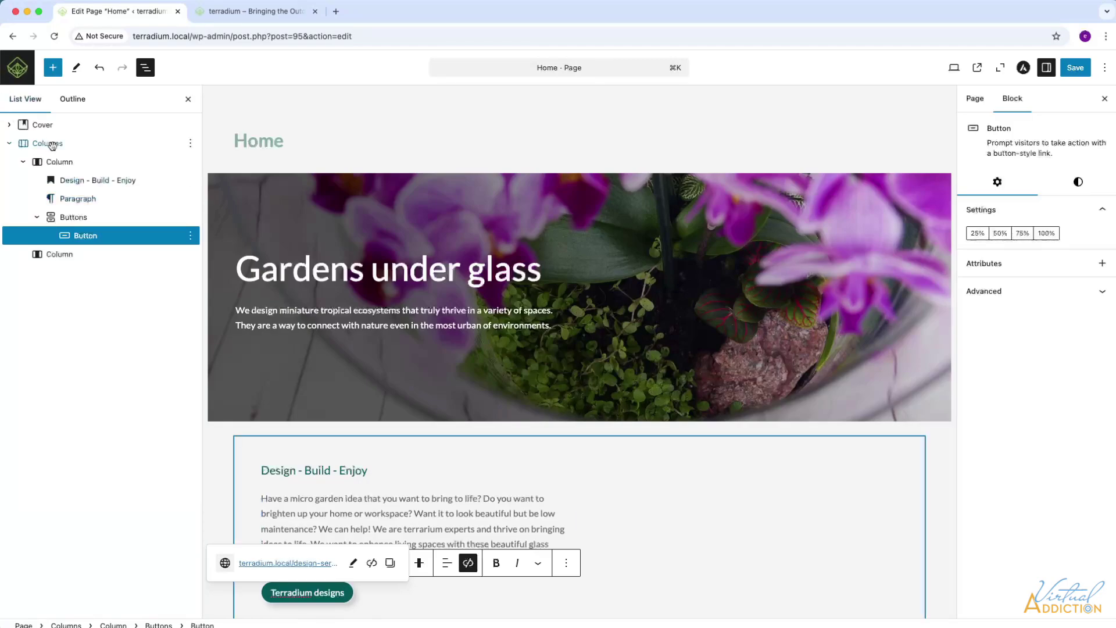
left_click(61, 256)
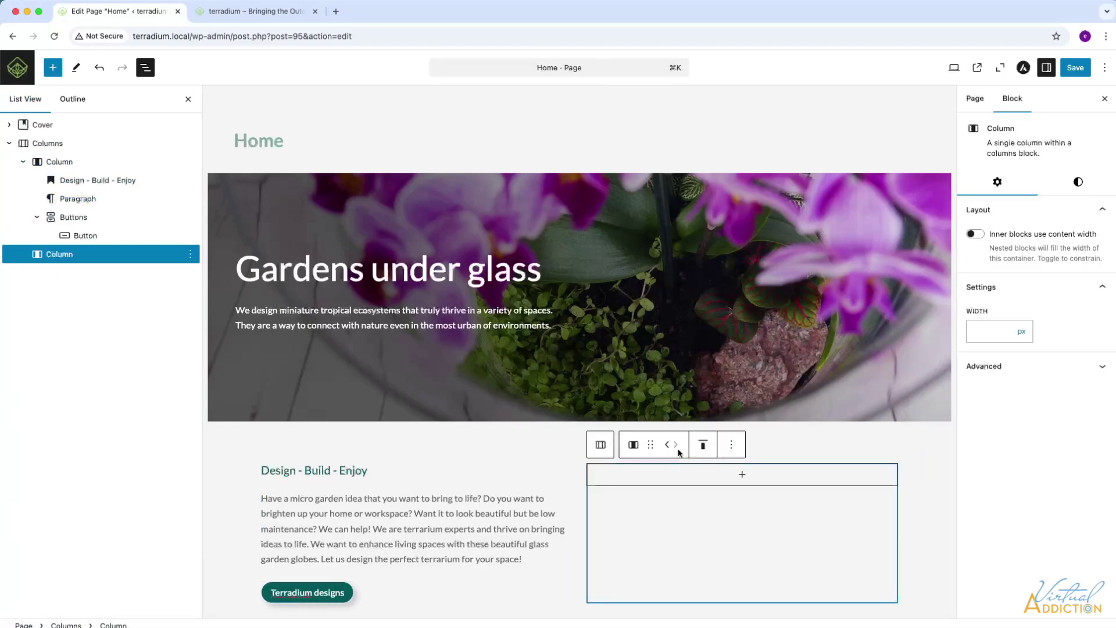
left_click(740, 476)
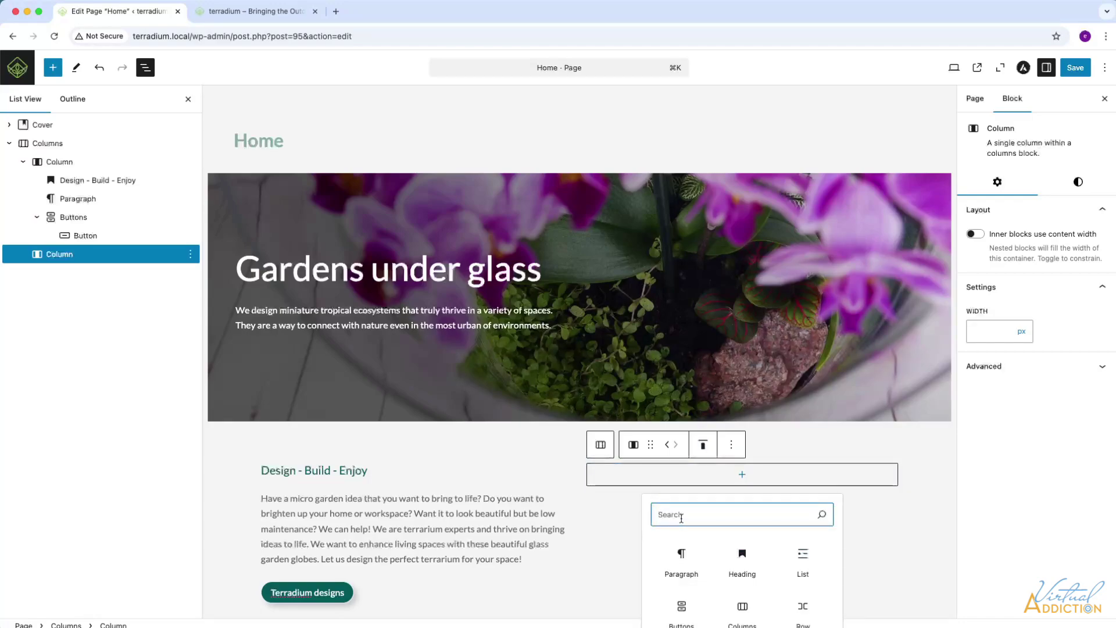
type("image")
left_click(679, 551)
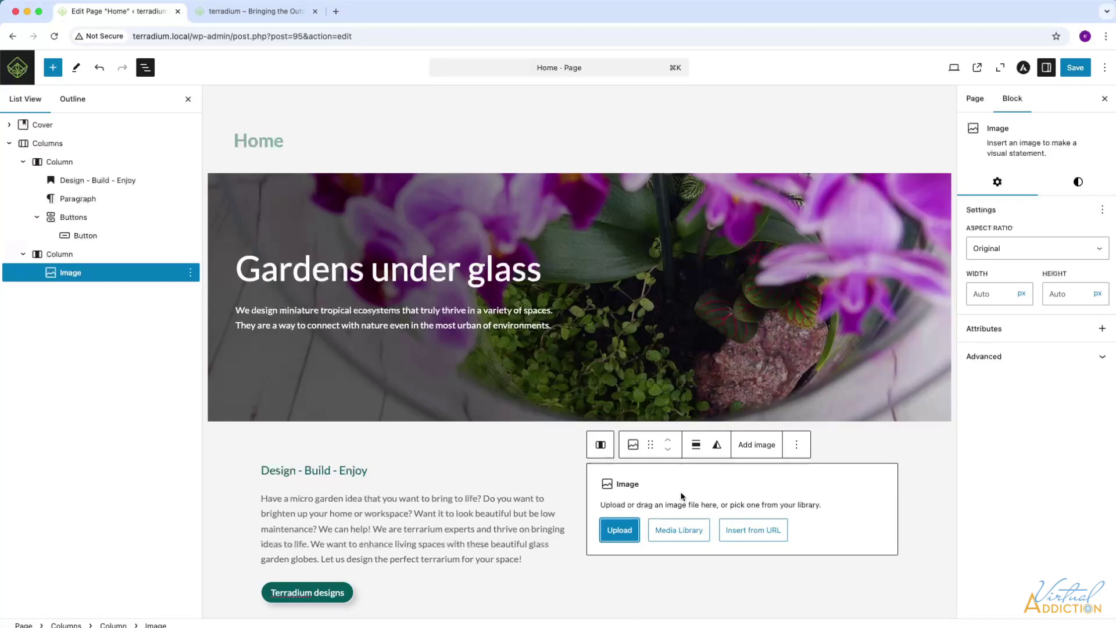
Fill the Image block with about-carousel10.jpg, the terrarium jar held by a person in a striped shirt, from the media library.
left_click(684, 535)
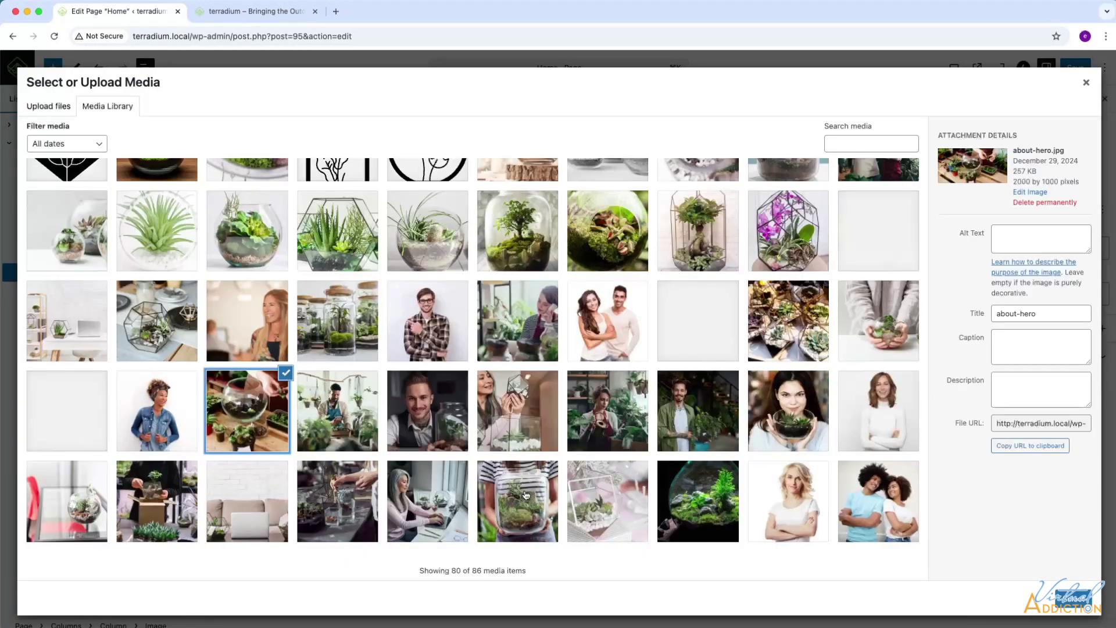
left_click(531, 506)
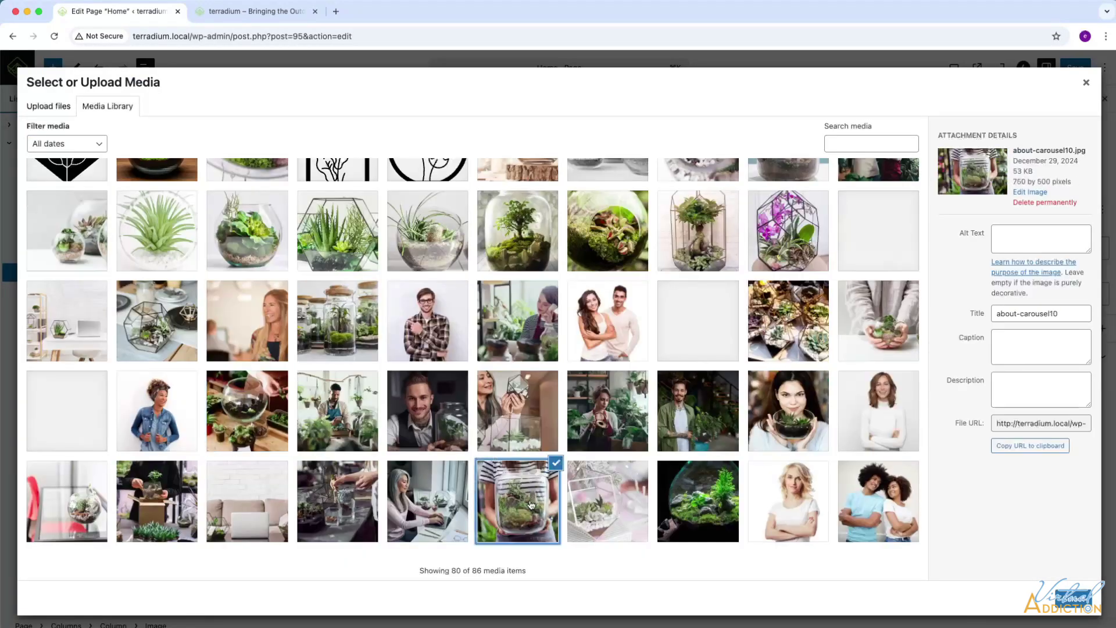
left_click(1072, 598)
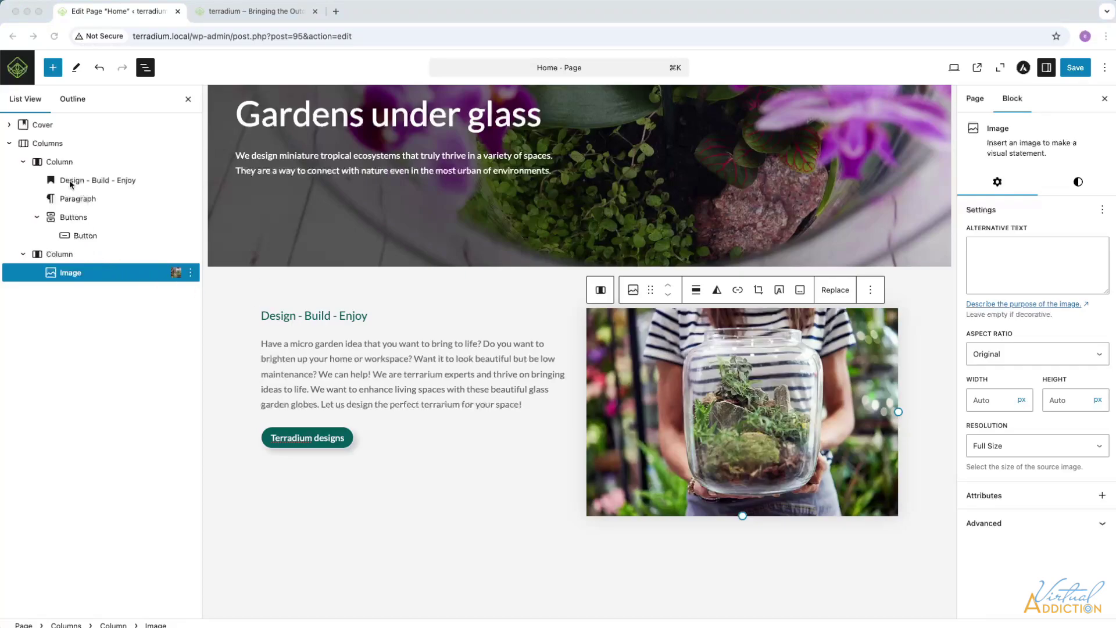
Set the Columns block's vertical and horizontal padding to X-Small and its vertical margin to Medium.
left_click(51, 143)
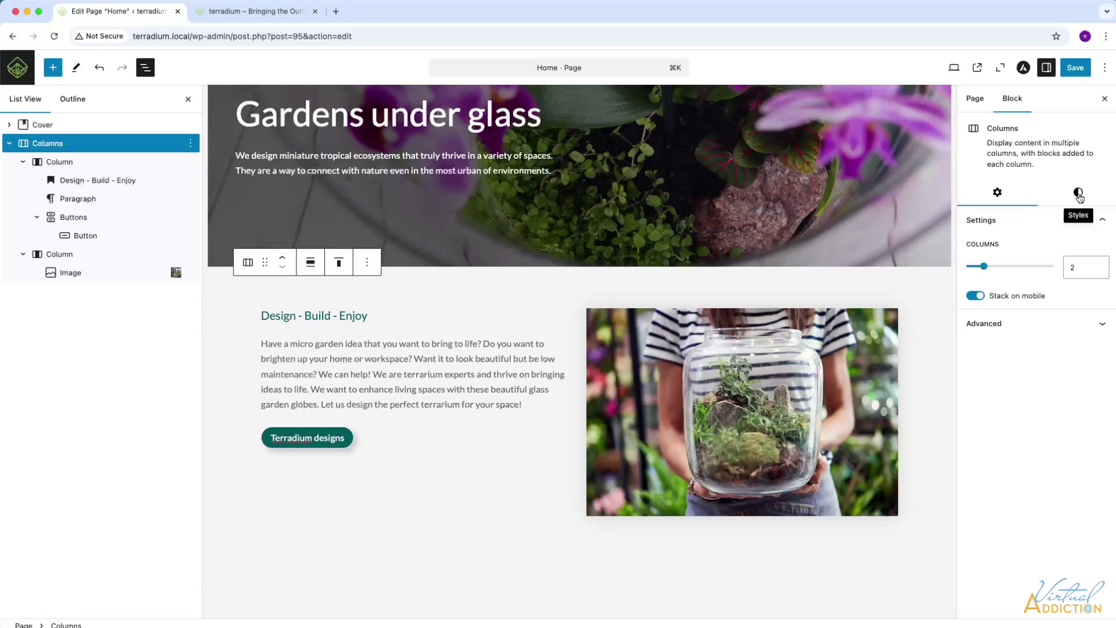
left_click(1078, 192)
left_click_drag(982, 419, 1008, 447)
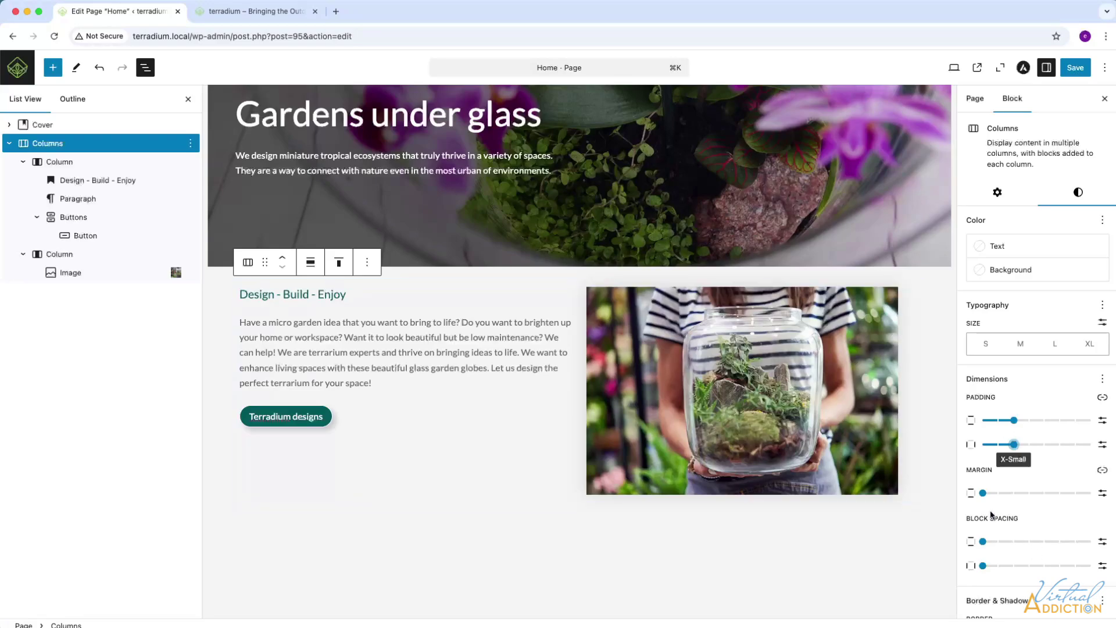
left_click(982, 494)
left_click_drag(982, 494, 1013, 494)
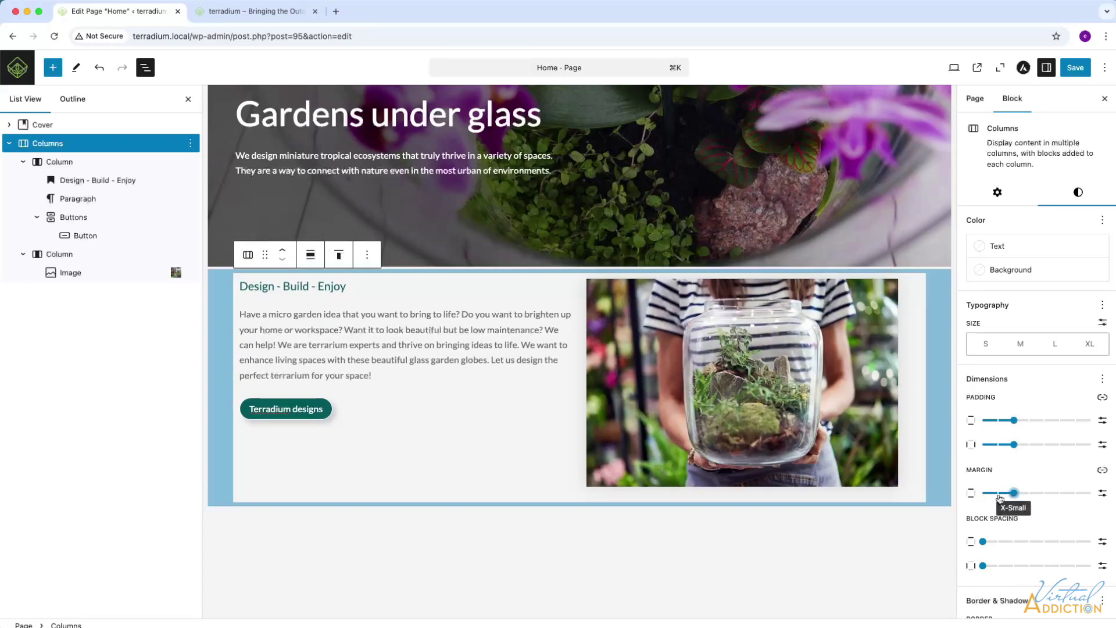
left_click_drag(1009, 497, 1039, 495)
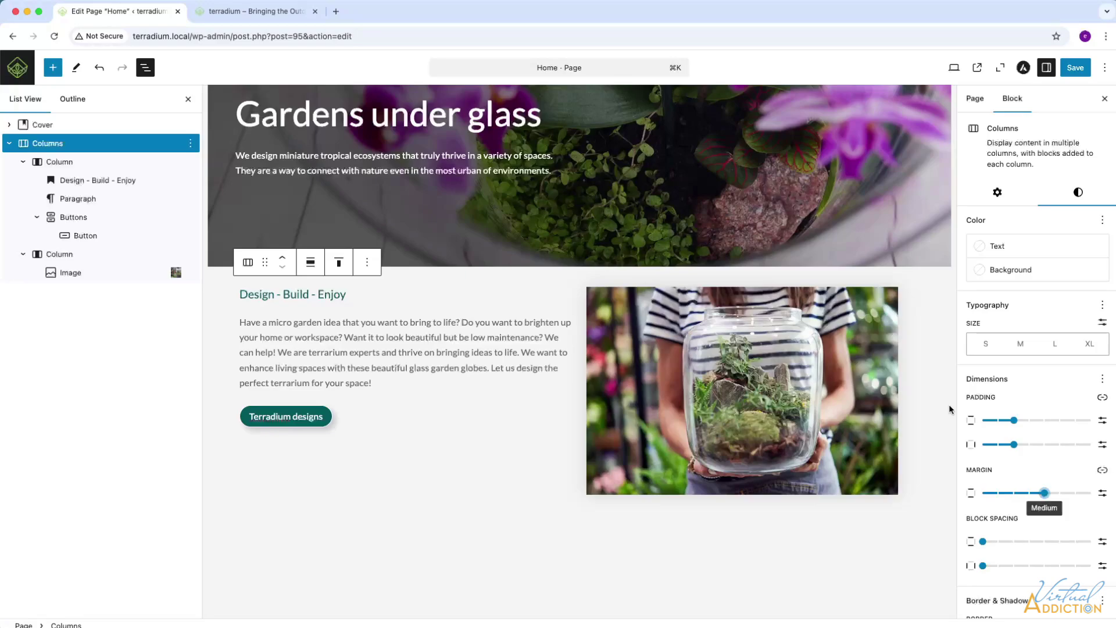
Give the Columns block a 1 px border in the grey theme colour, Color 4, with a 10 px corner radius.
scroll(1029, 441, "down", 3)
left_click(977, 550)
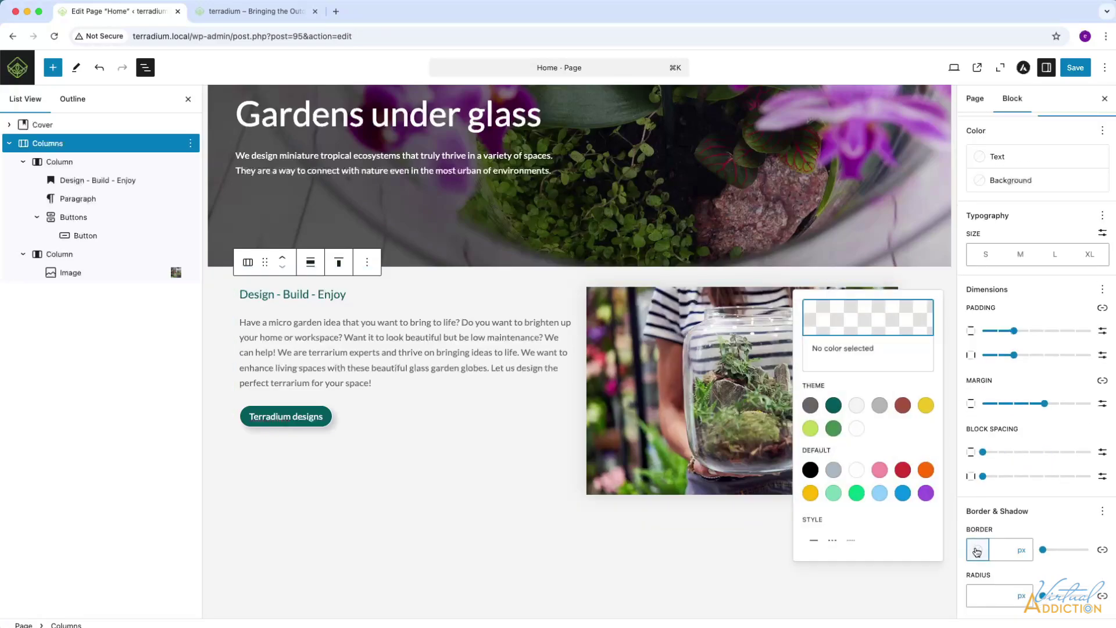
left_click(879, 405)
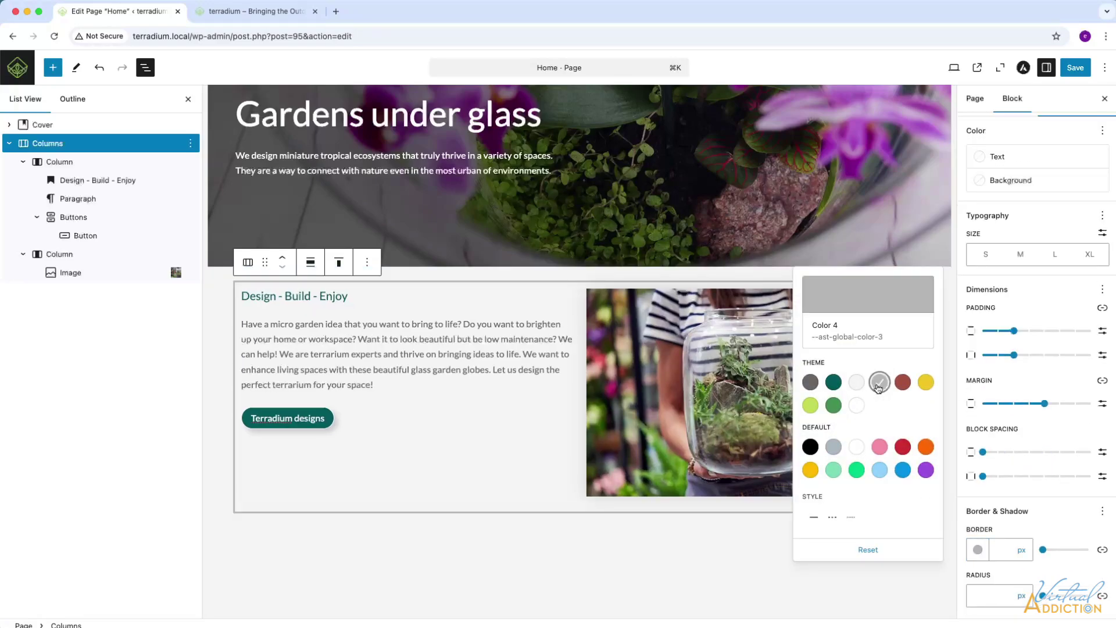
left_click(1006, 550)
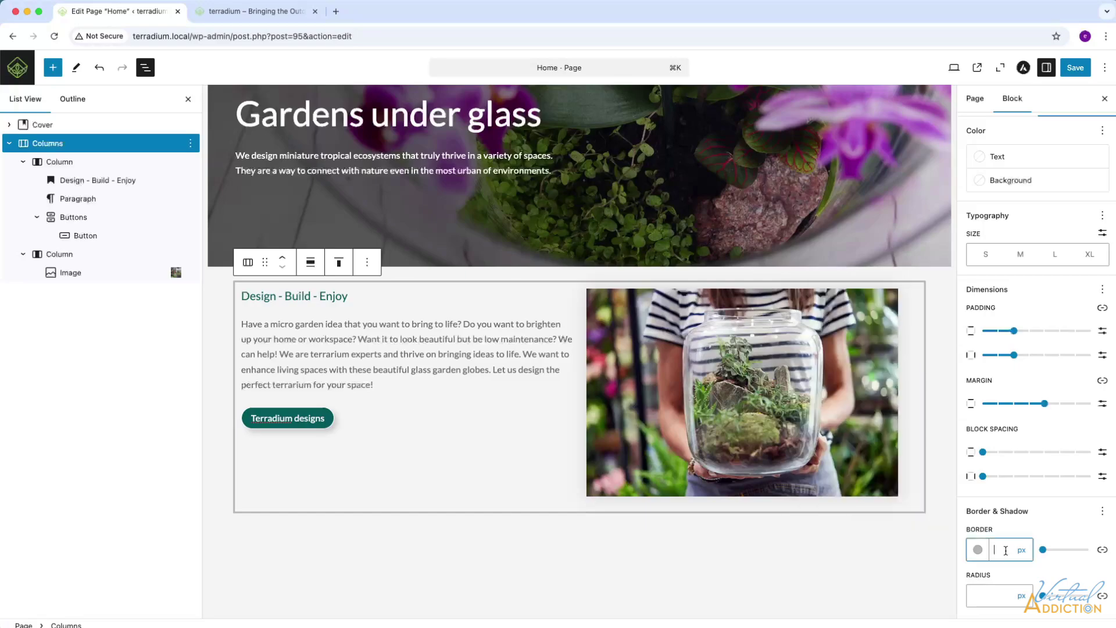
type("1")
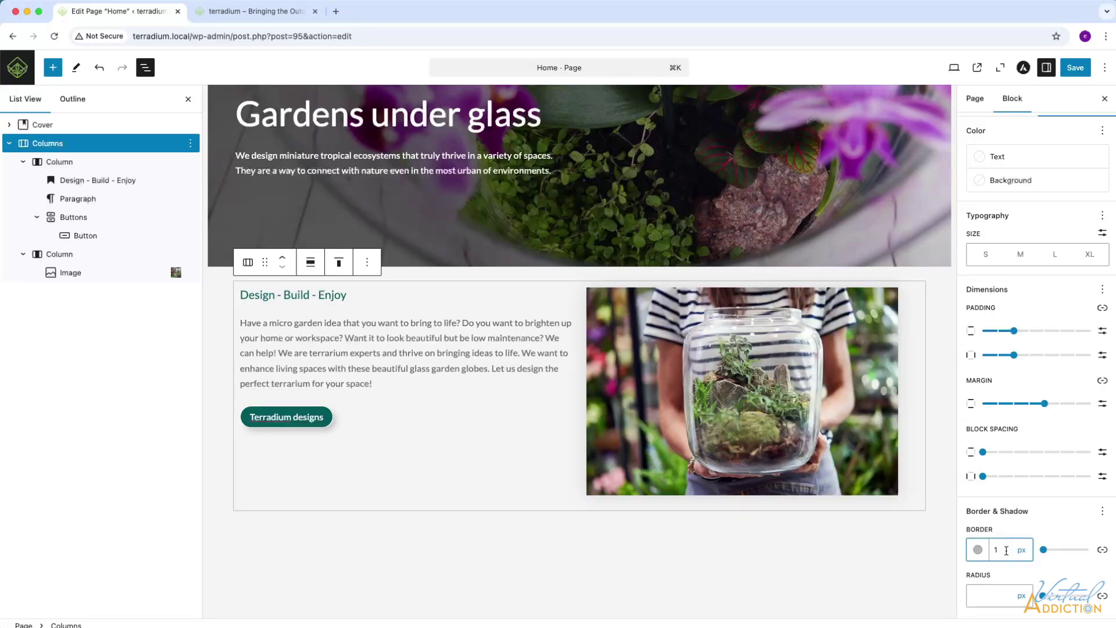
left_click(989, 597)
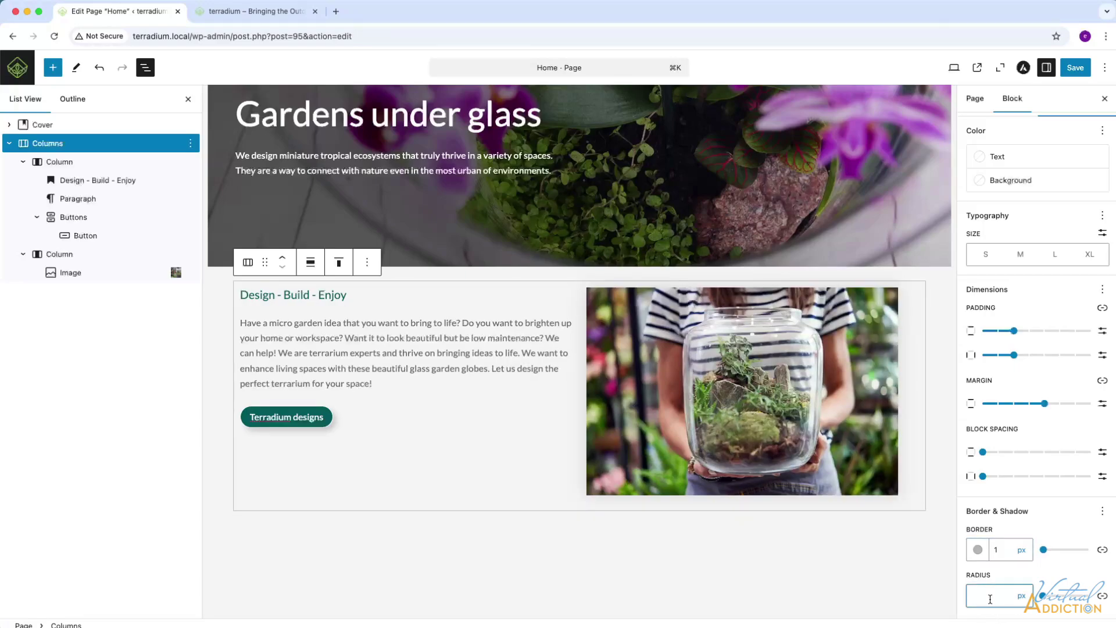
type("10")
Save the Home page and reload the live terradium homepage in the other browser tab.
left_click(745, 408)
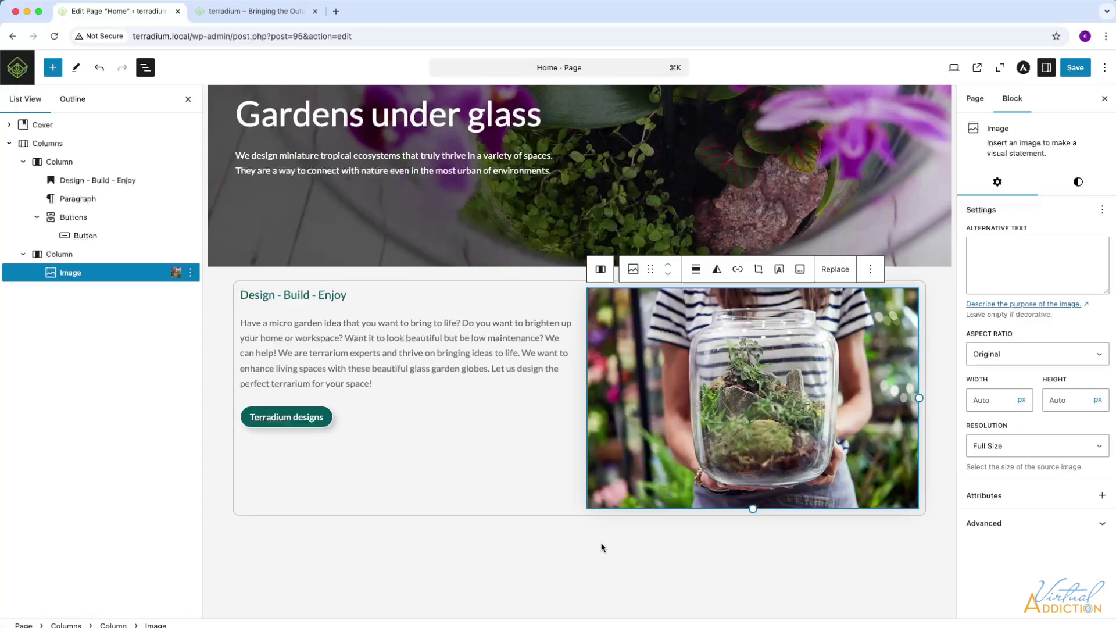
left_click(1075, 67)
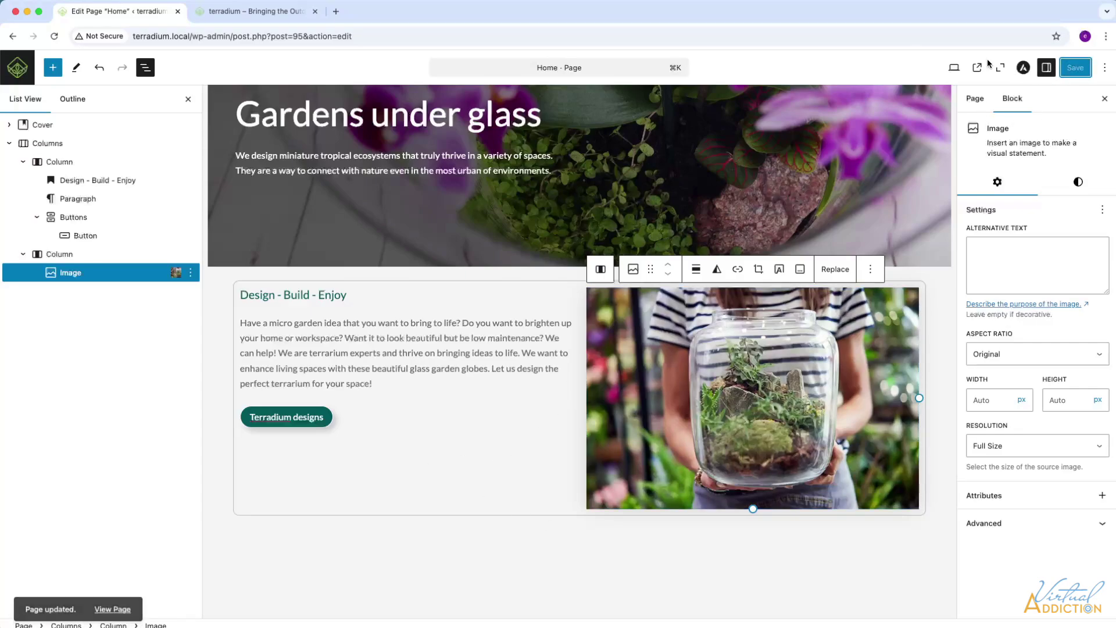
left_click(258, 12)
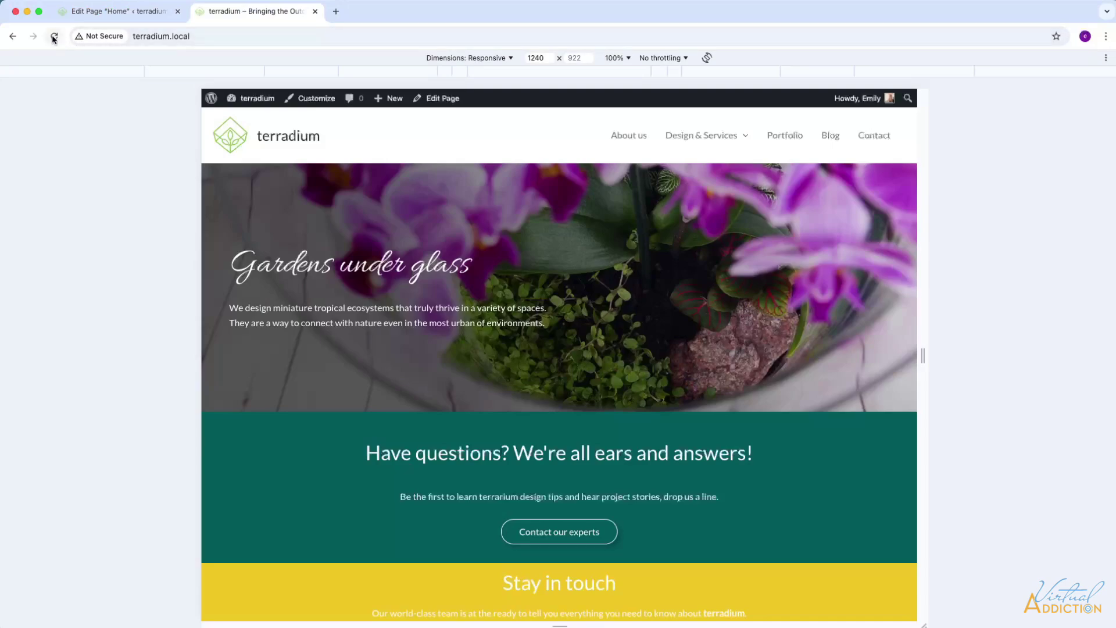
left_click(54, 36)
Check the two-column section on the live page at about 1730 px and 670 px widths, and return to the page editor.
scroll(457, 284, "down", 3)
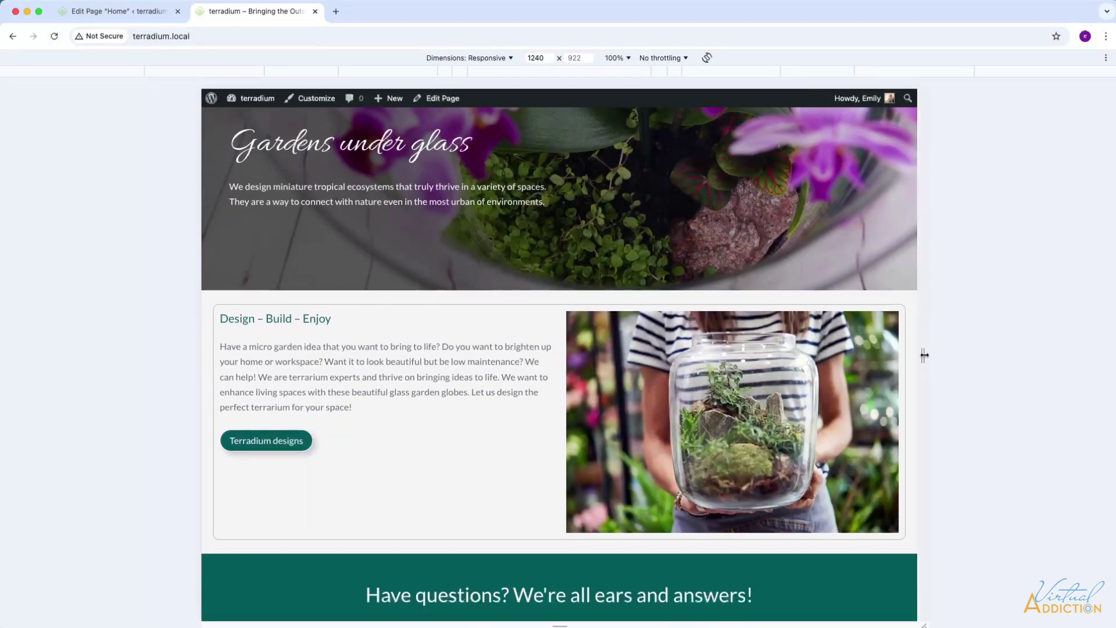
left_click_drag(922, 355, 1065, 355)
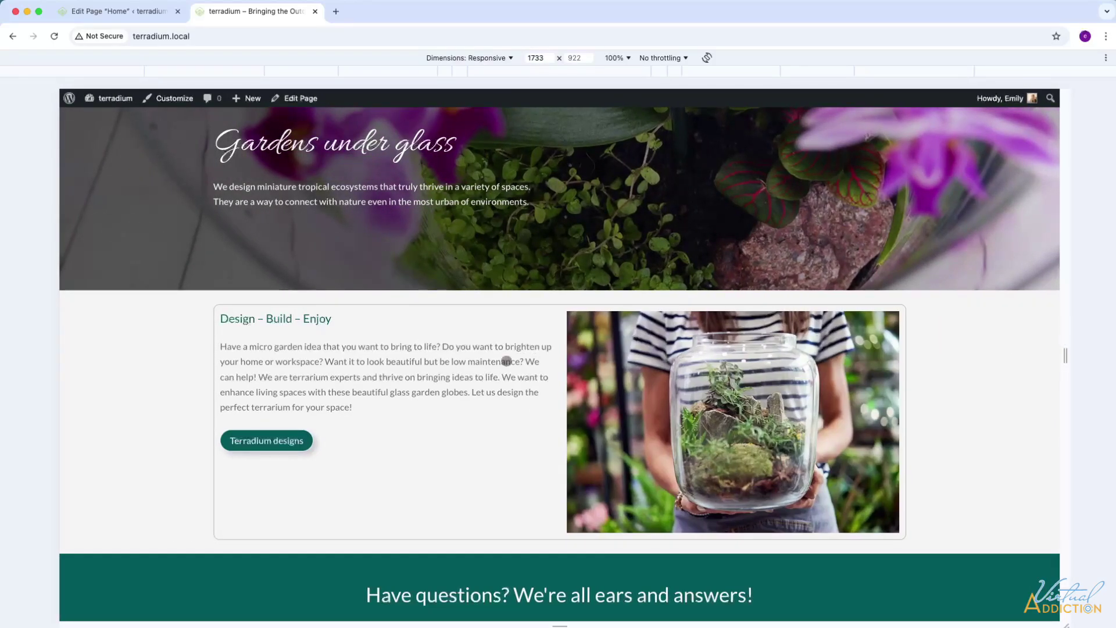
left_click_drag(1067, 356, 761, 354)
scroll(673, 366, "down", 5)
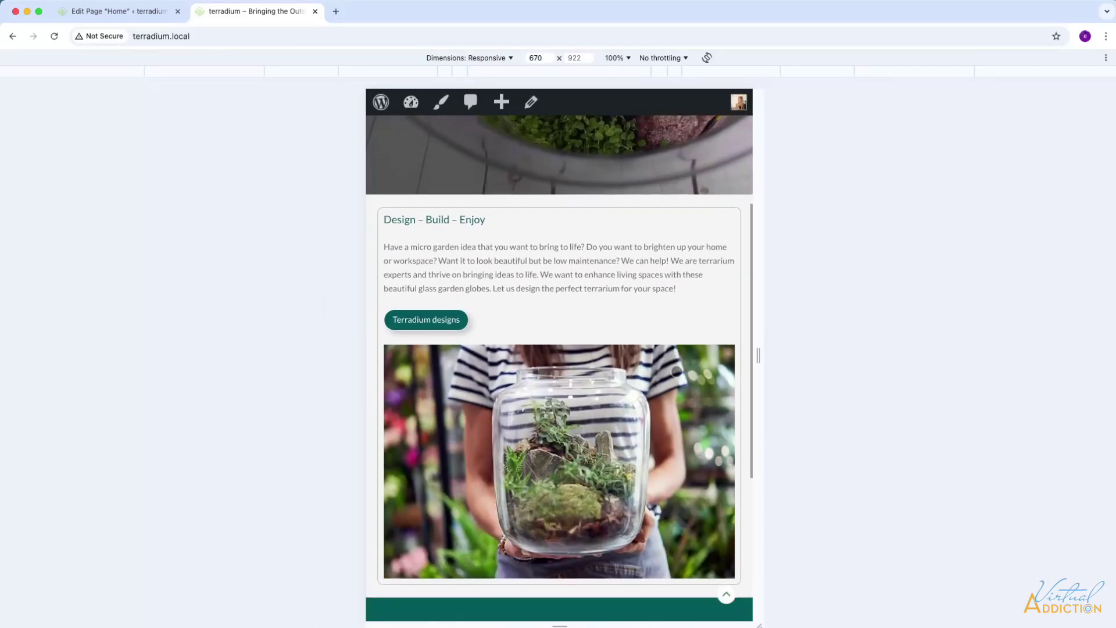
scroll(676, 370, "up", 3)
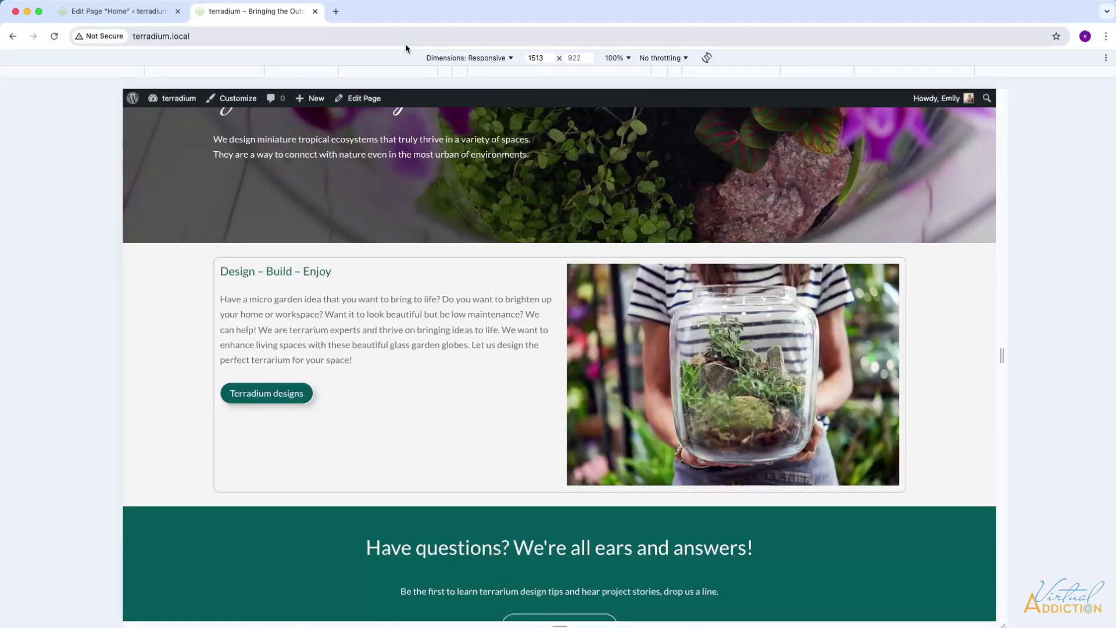
left_click(130, 15)
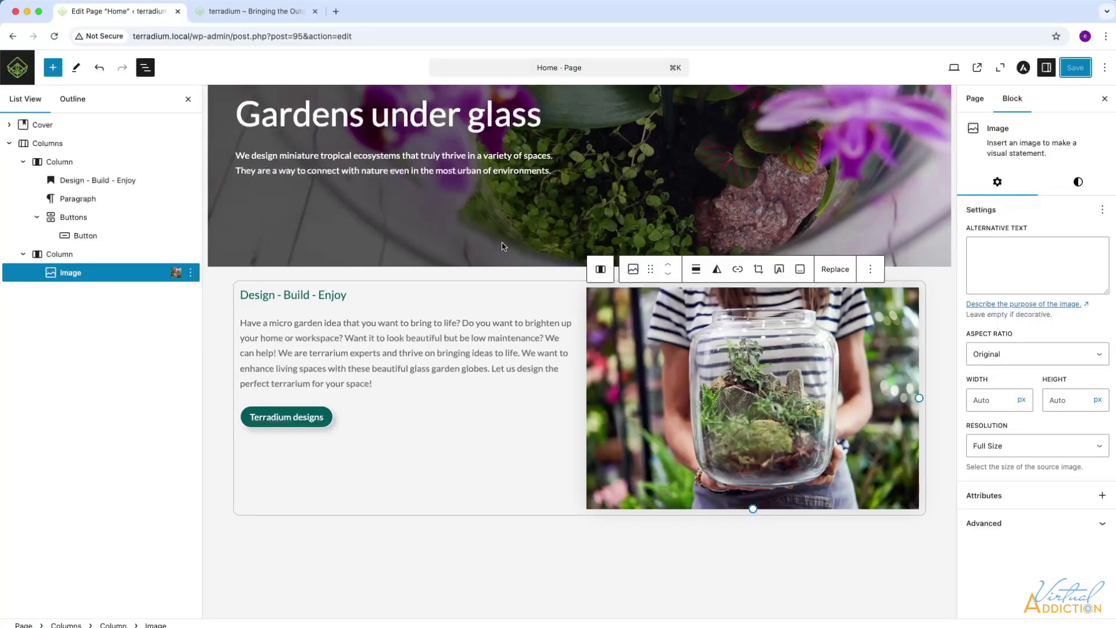
scroll(607, 416, "up", 3)
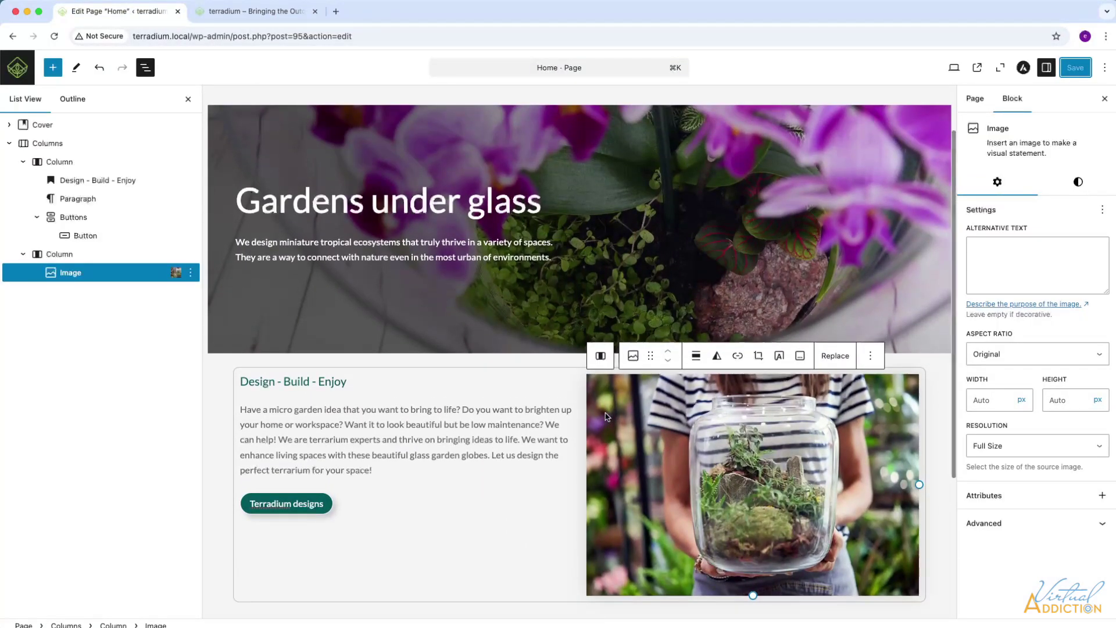